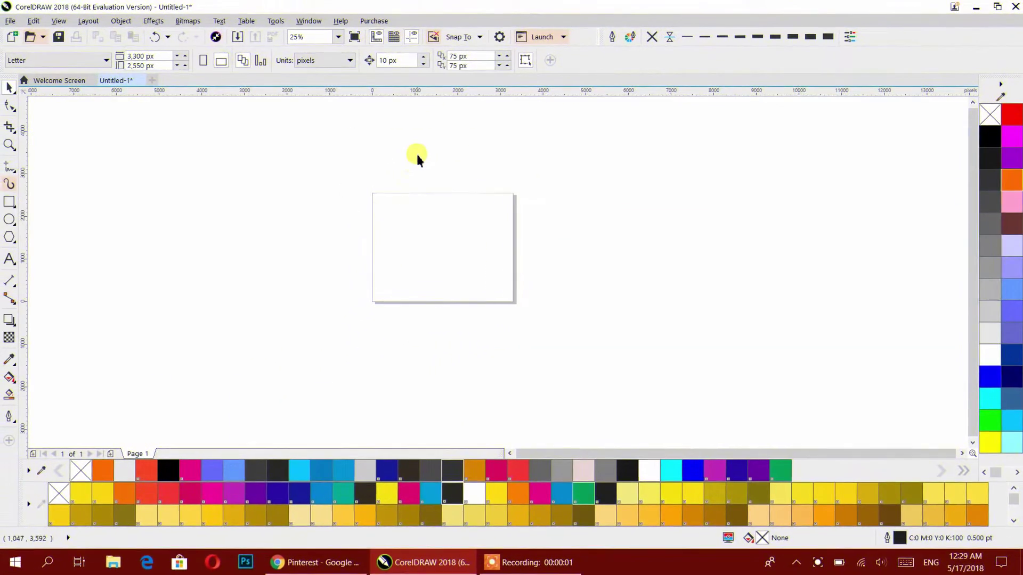
- Set the page size to A3 in landscape orientation
left_click(81, 60)
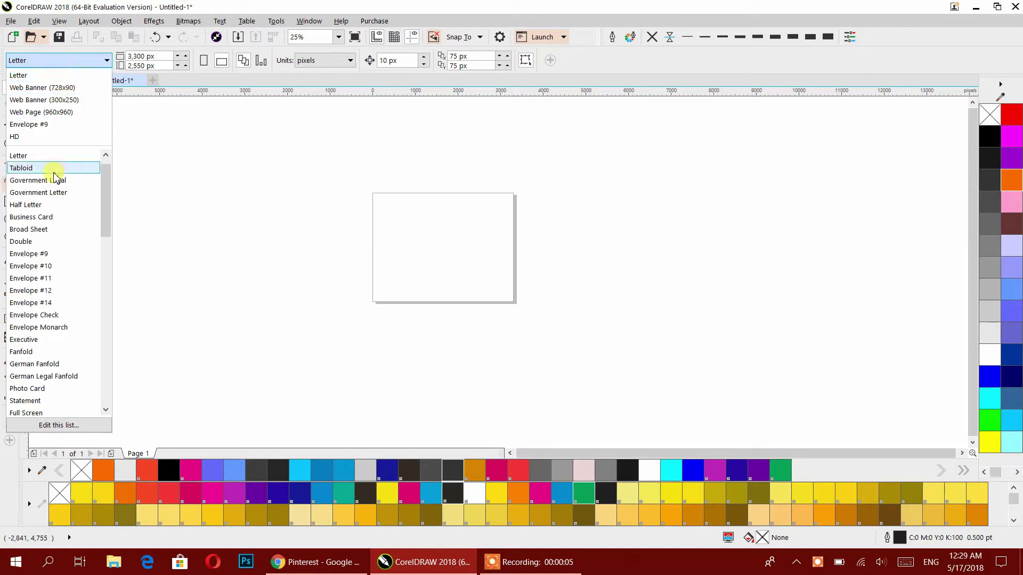
scroll(64, 251, "down", 3)
scroll(64, 256, "down", 7)
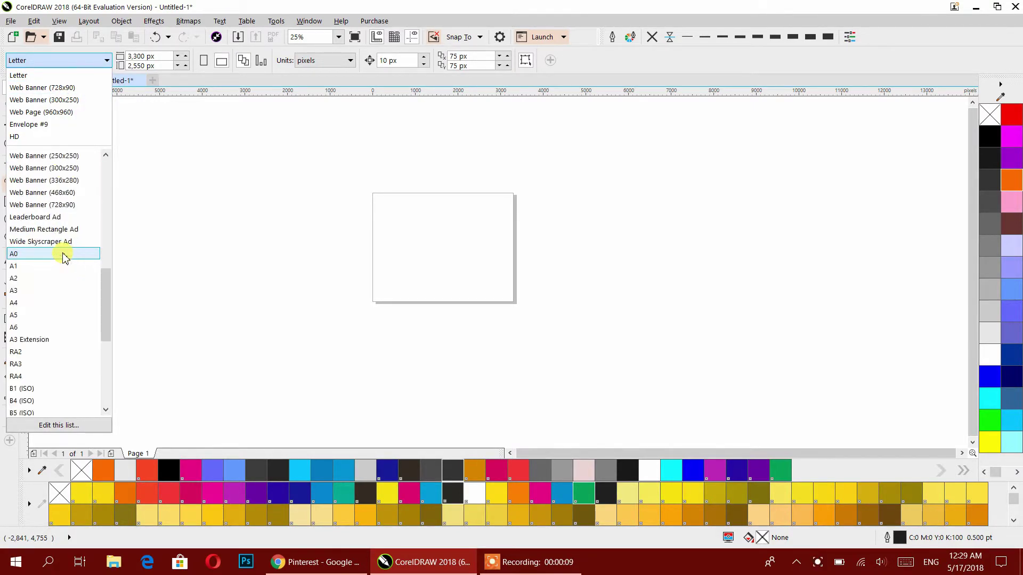
left_click(40, 291)
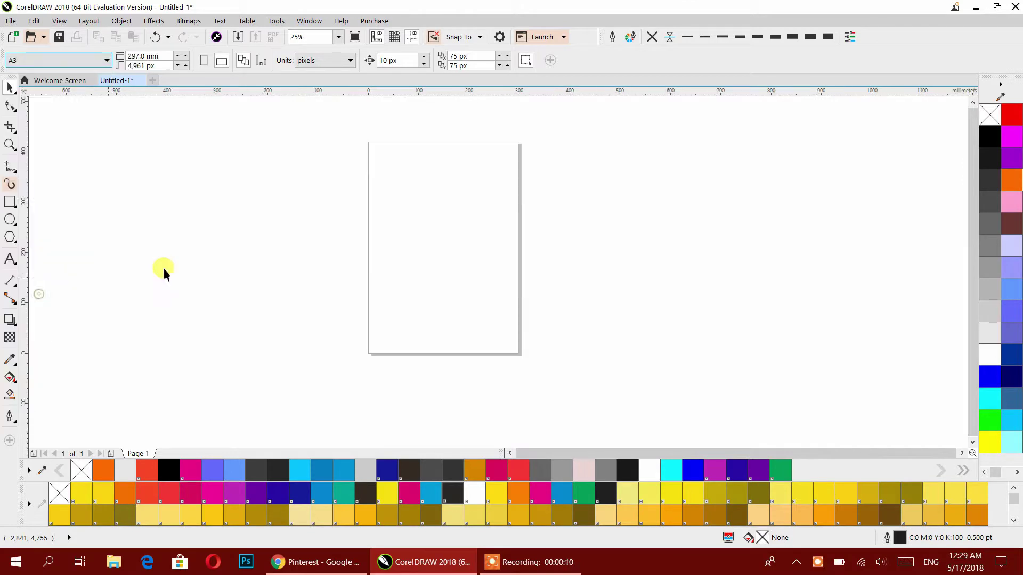
left_click(221, 61)
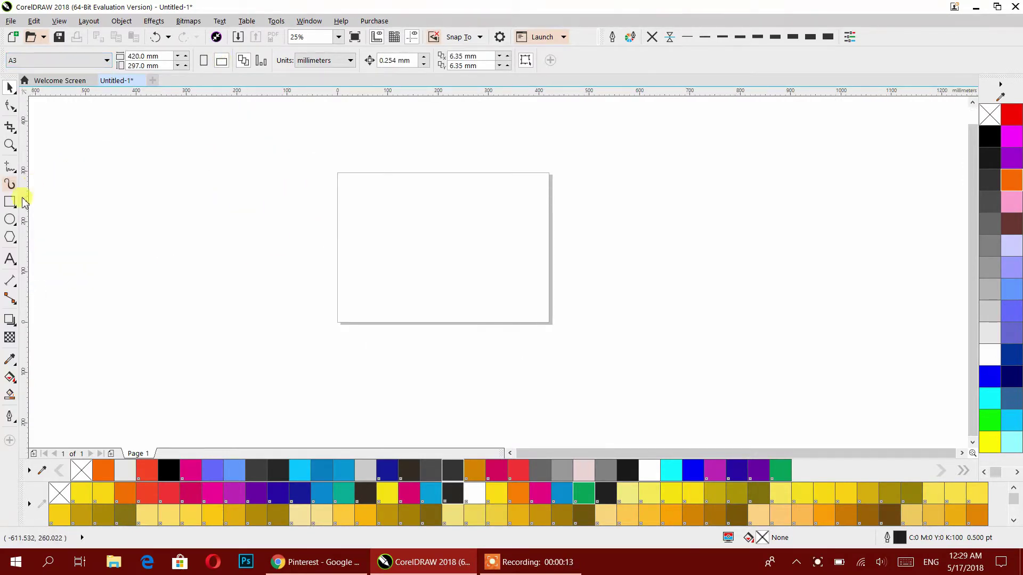
- Draw a circle about 131 mm across on the page and add a concentric smaller copy about 99 mm across inside it
left_click(10, 218)
left_click_drag(338, 201, 412, 274)
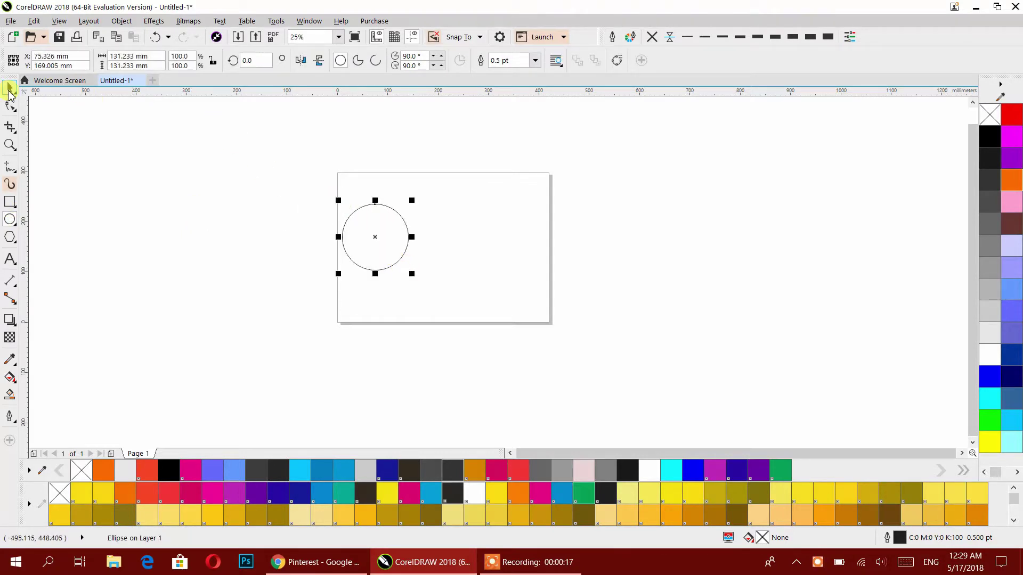
scroll(382, 239, "up", 2)
left_click_drag(383, 242, 397, 267)
left_click_drag(508, 388, 474, 362)
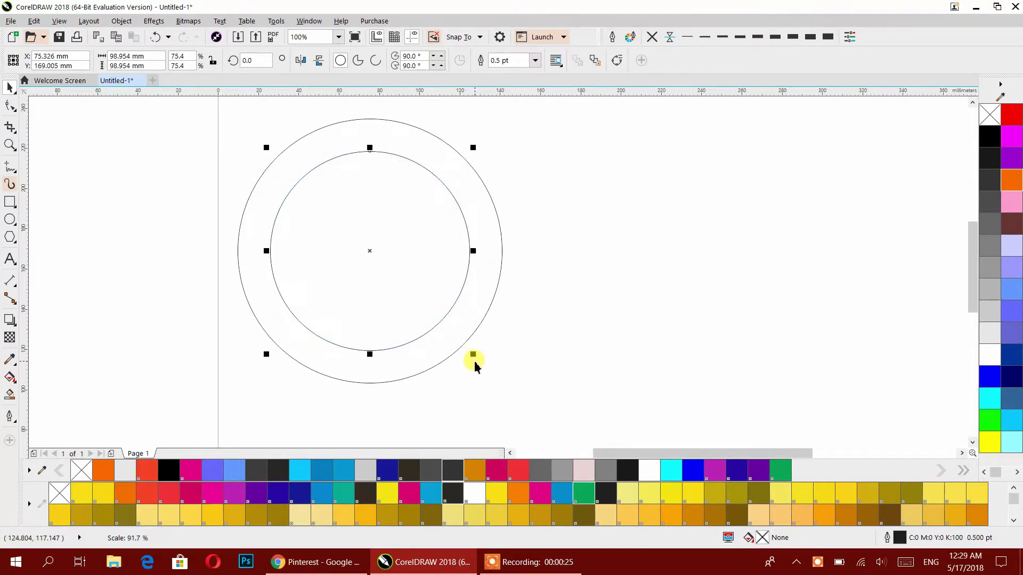
- Place a duplicate of the large outer circle beside the two concentric circles, without overlapping them
left_click(511, 322)
left_click_drag(484, 294, 831, 305)
right_click(832, 305)
- Give the original outer circle a 3 pt outline, and fill the inner circle with PANTONE Purple C without an outline
left_click(500, 236)
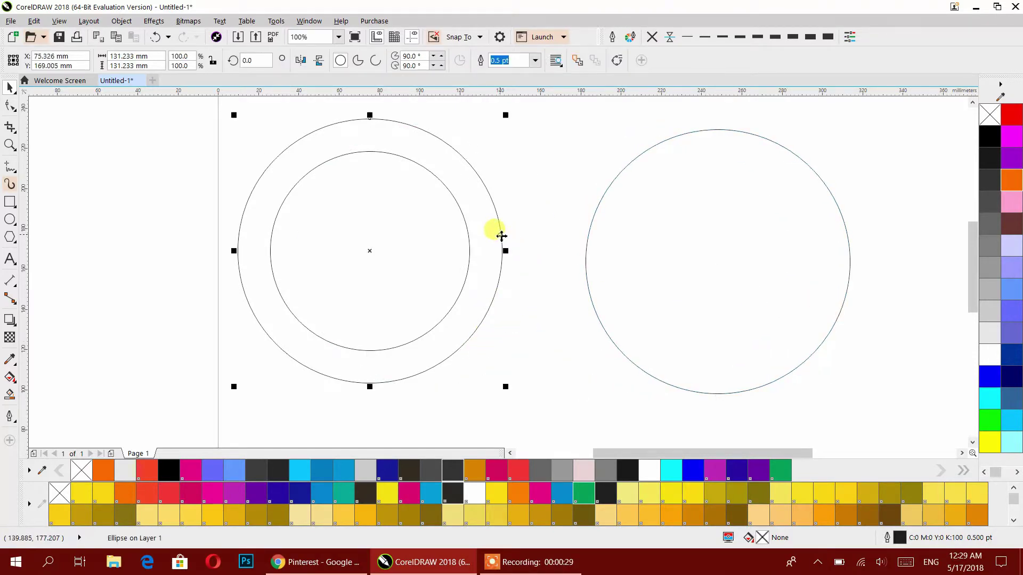
left_click(775, 37)
left_click(401, 211)
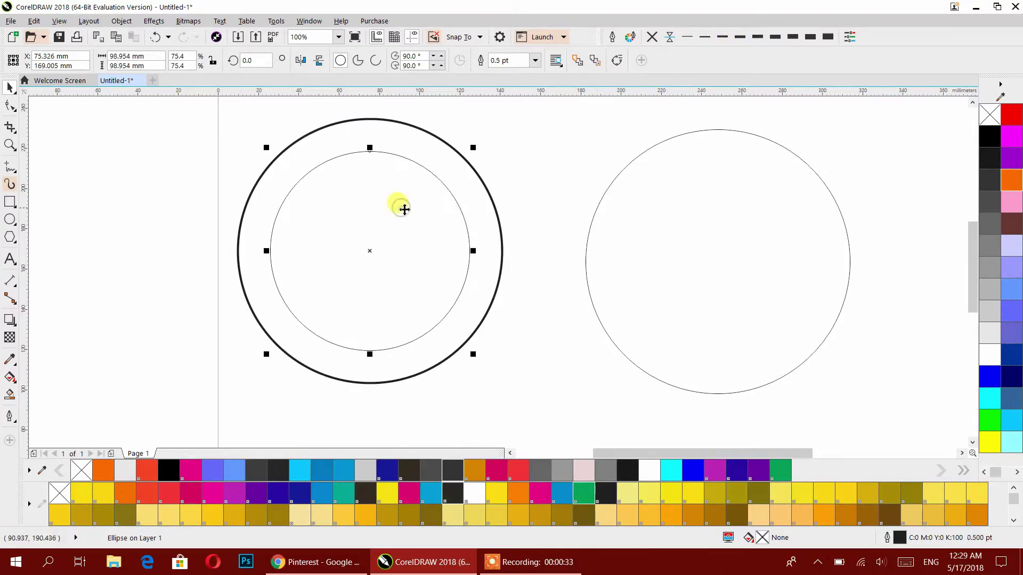
left_click(715, 471)
left_click(651, 37)
left_click(548, 130)
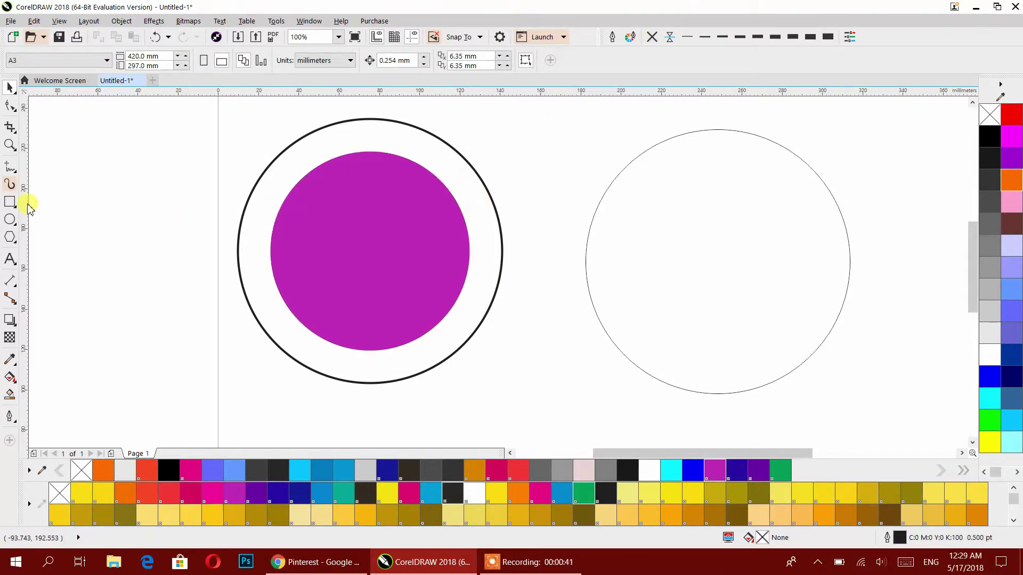
- Convert the 3 pt outline of the circle around the purple disc into an object
left_click(265, 168)
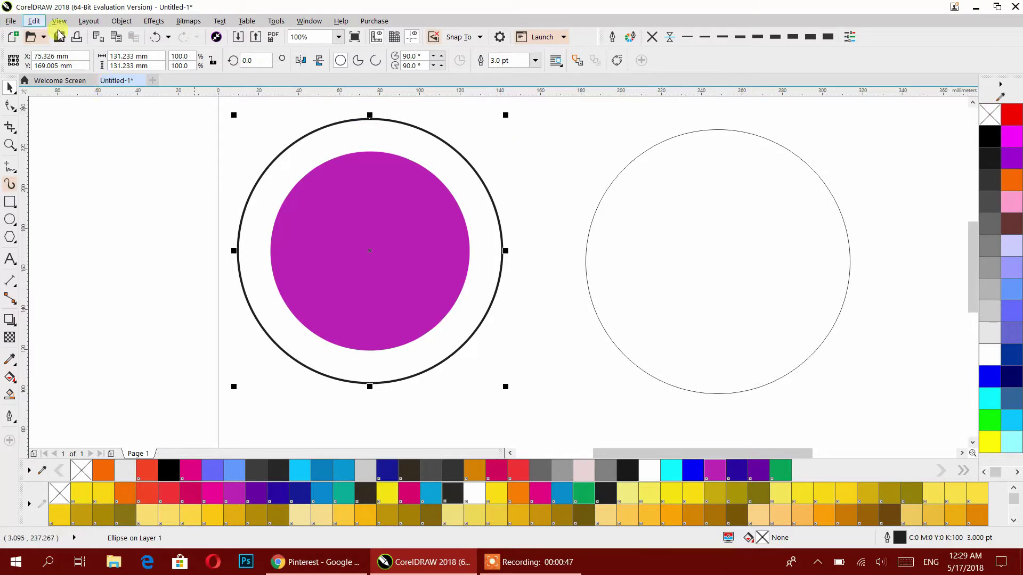
left_click(121, 21)
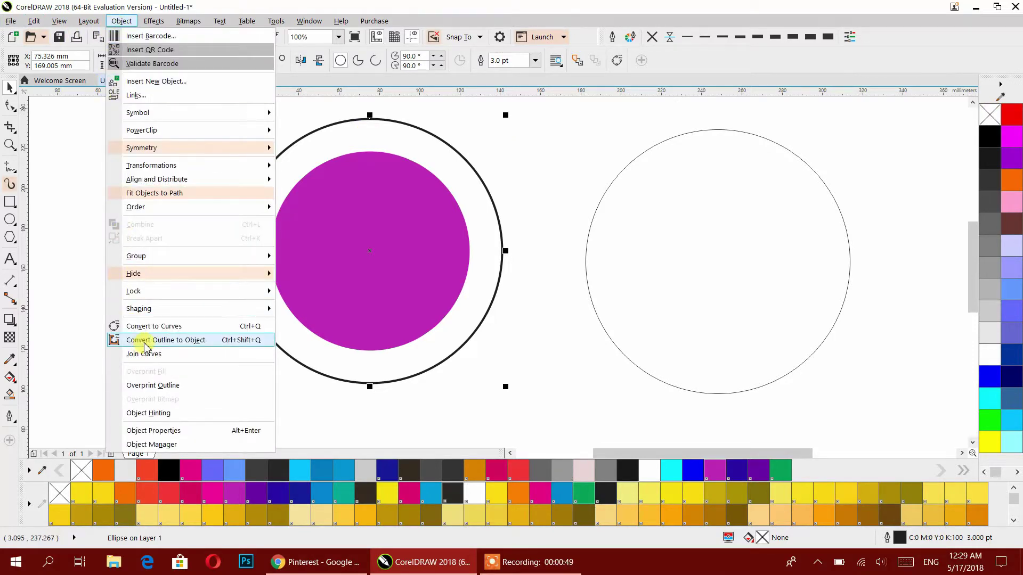
left_click(176, 343)
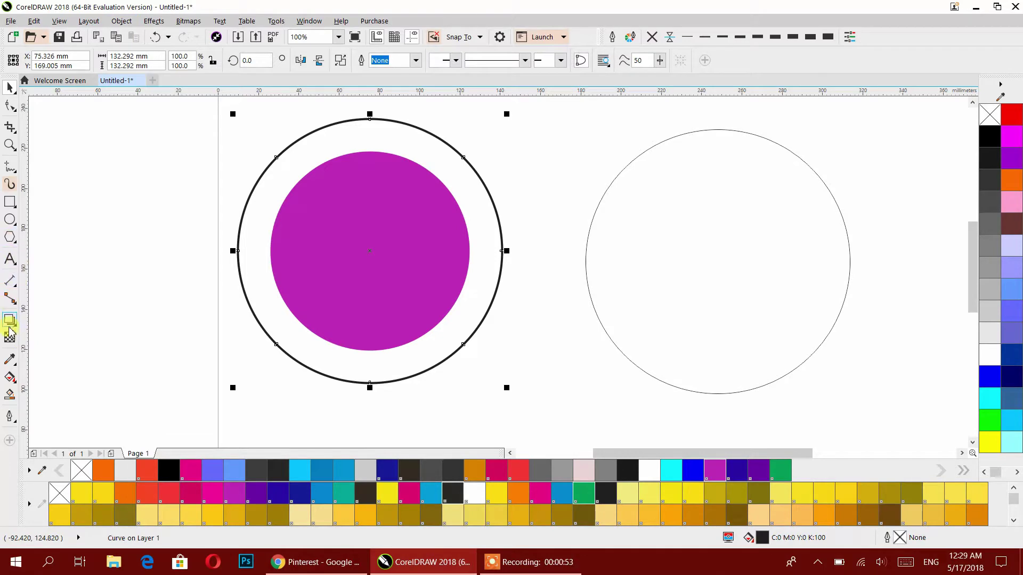
- Apply a diagonal linear fountain fill to the ring, with black at both ends and light grey in the middle
left_click(10, 377)
left_click_drag(301, 133, 431, 361)
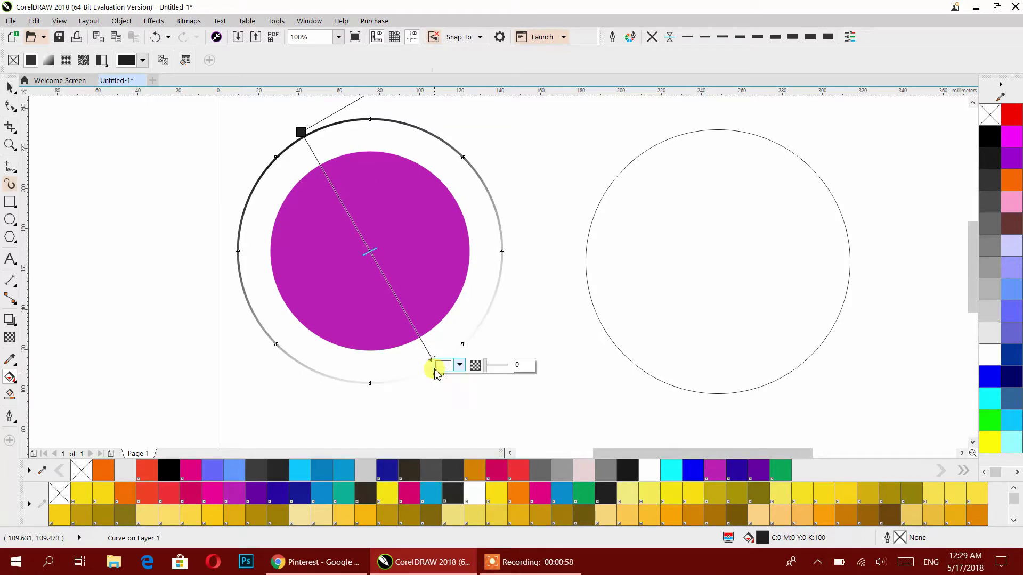
left_click(989, 136)
double_click(364, 240)
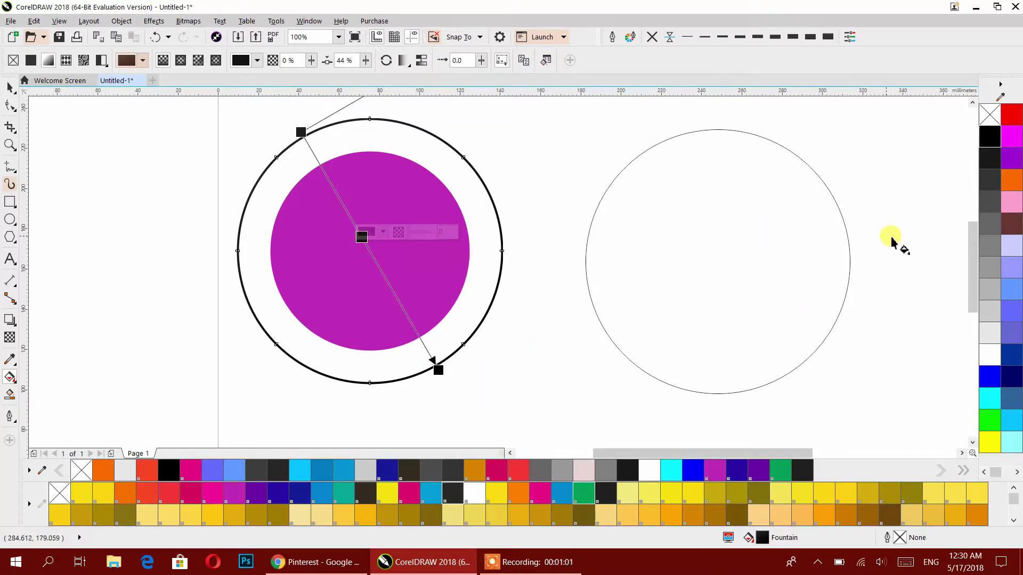
left_click(990, 332)
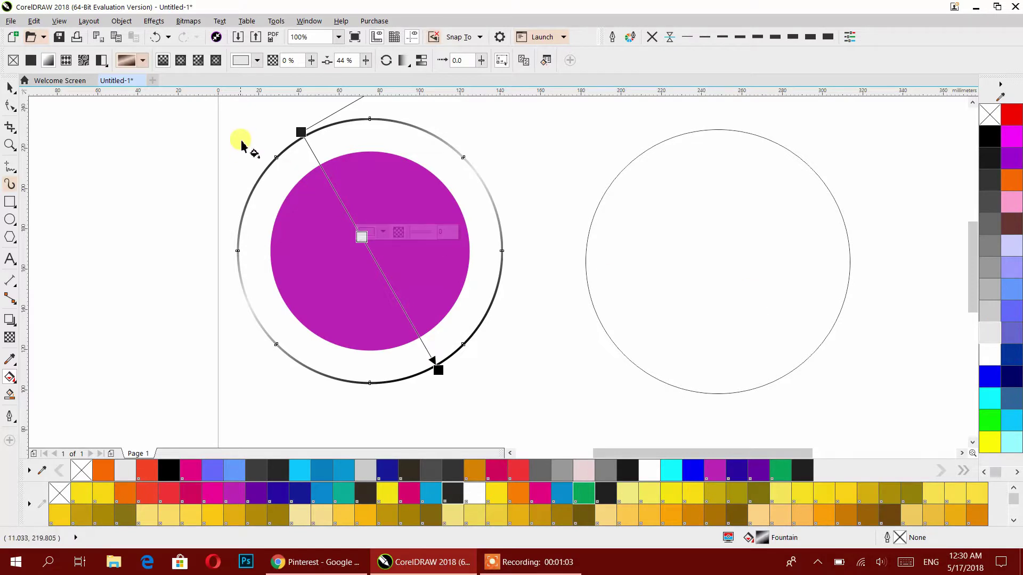
- Set the ring's fountain fill to Repeat and shorten its span so the black and grey bands recur around the ring
left_click(403, 61)
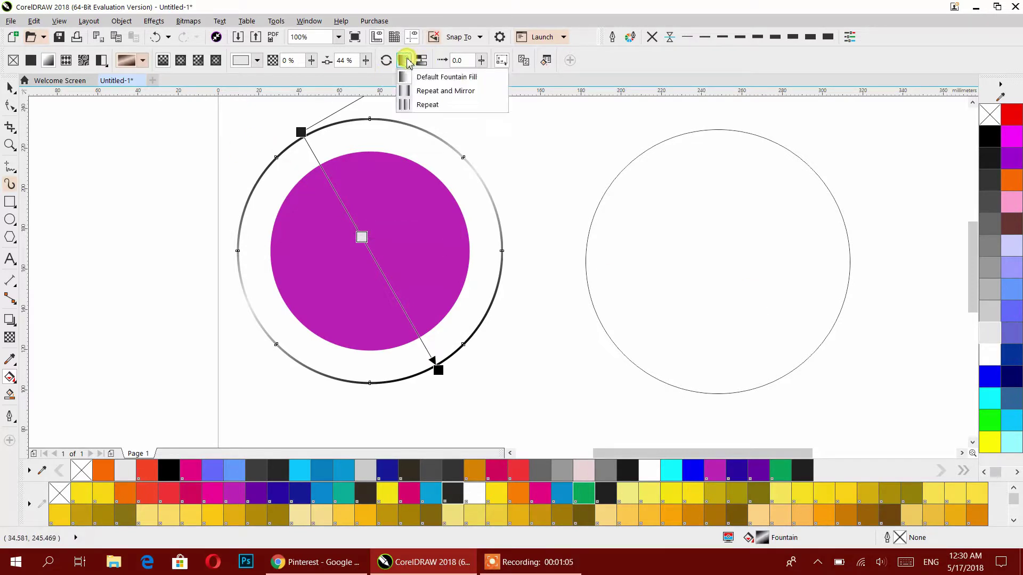
left_click(409, 109)
mouse_move(379, 178)
left_mouse_down()
mouse_move(404, 212)
mouse_move(390, 246)
mouse_move(418, 281)
left_mouse_up()
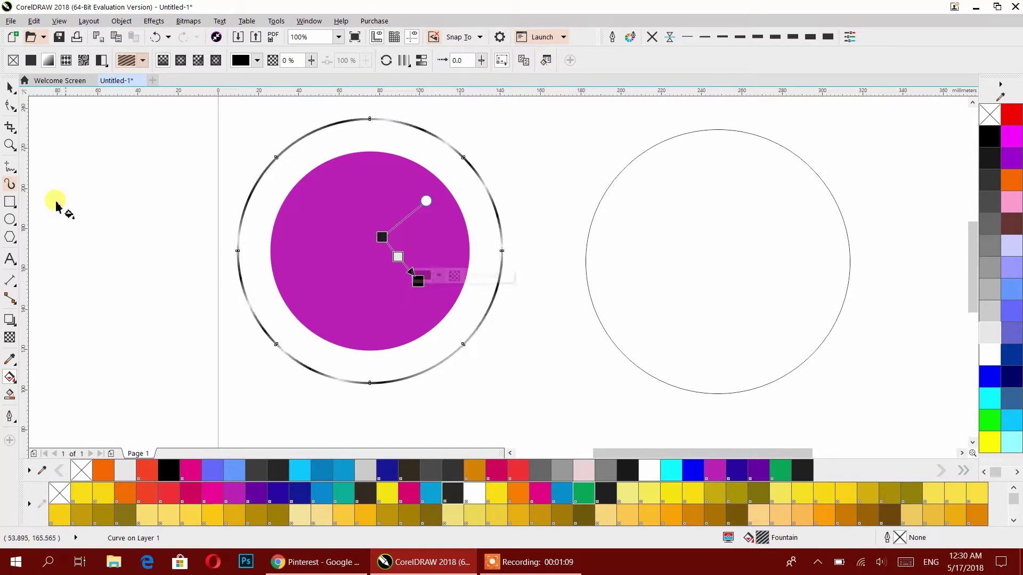
left_click(9, 89)
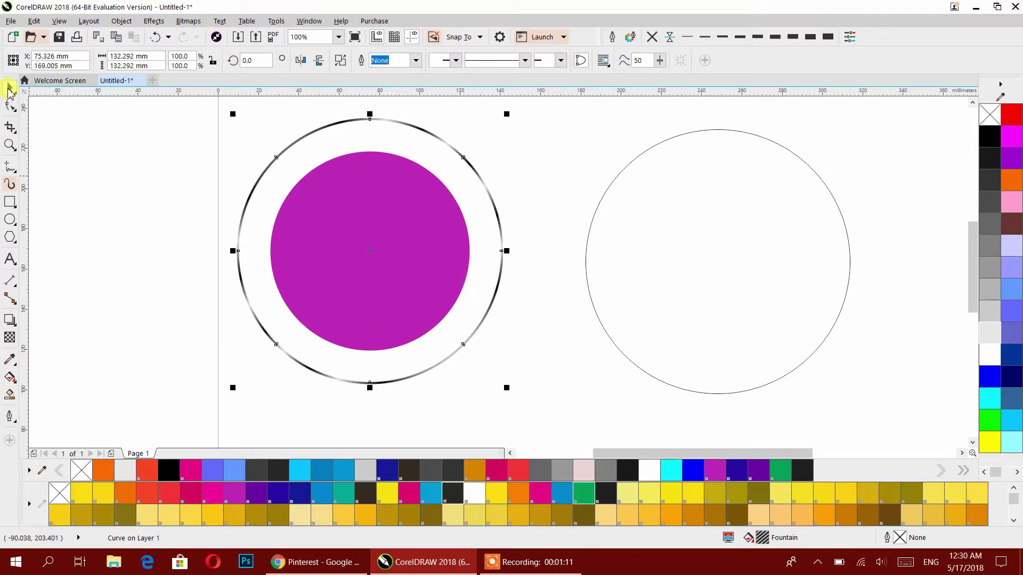
left_click(105, 170)
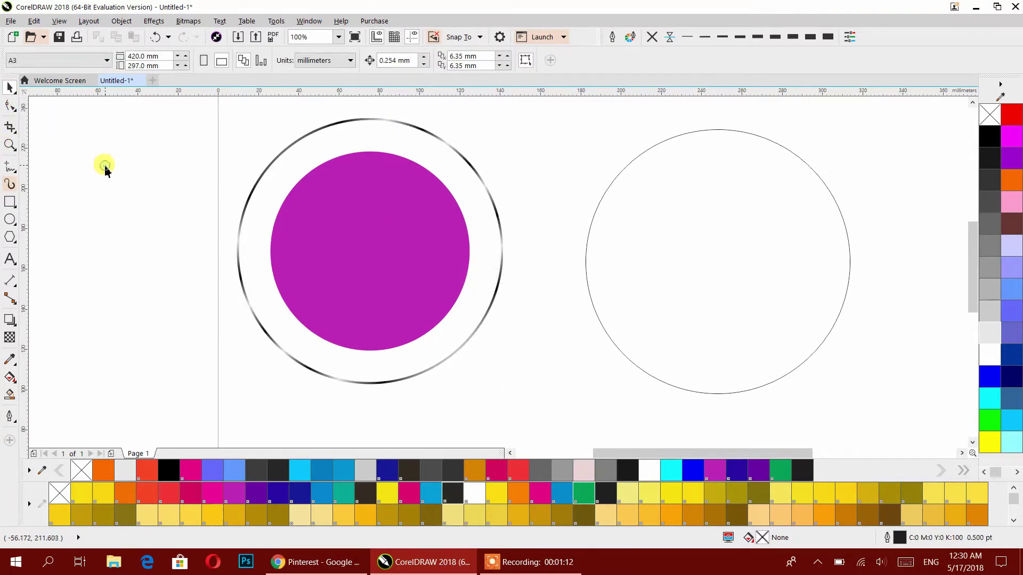
- Add a soft black drop shadow to the purple circle, offset about 2 mm to the right and 3.2 mm down
left_click(411, 222)
left_click(12, 329)
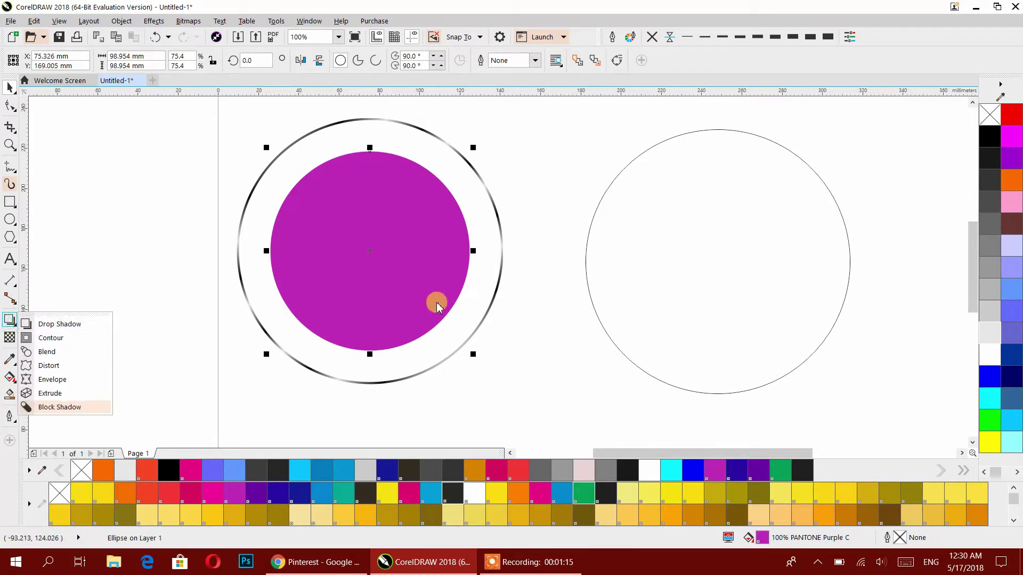
left_click(59, 321)
left_click_drag(369, 250, 438, 357)
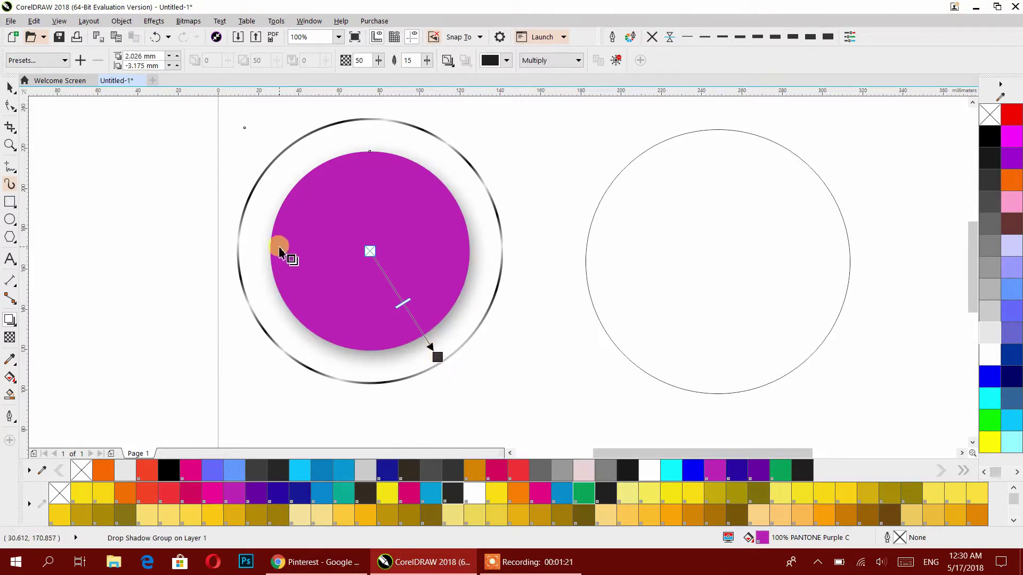
left_click(9, 88)
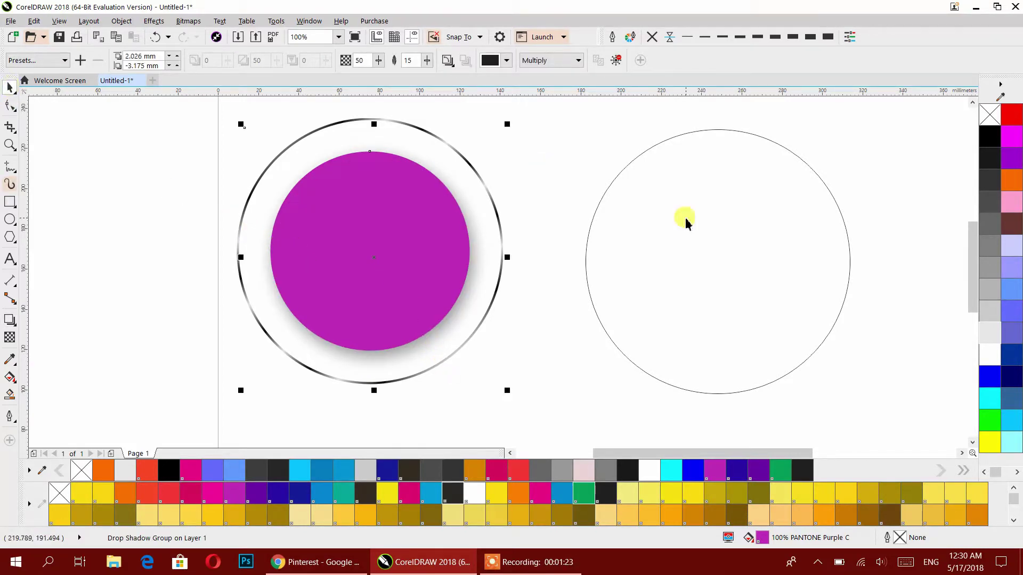
- Draw a large upright rectangle beside the unfilled circle, extending past the page's right edge
left_click(683, 217)
scroll(680, 210, "down", 2)
left_click_drag(538, 213, 528, 213)
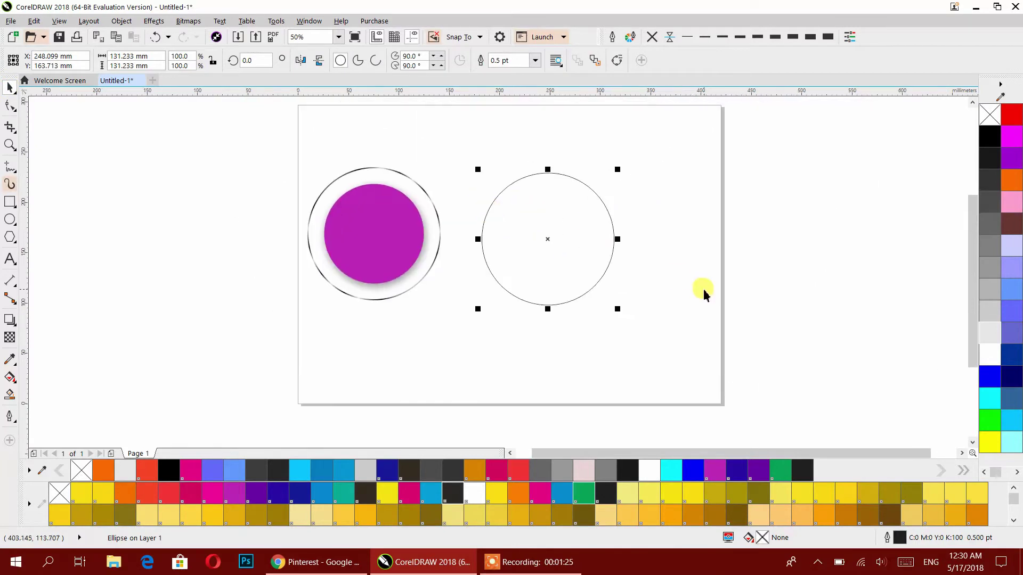
left_click(703, 291)
left_click(9, 202)
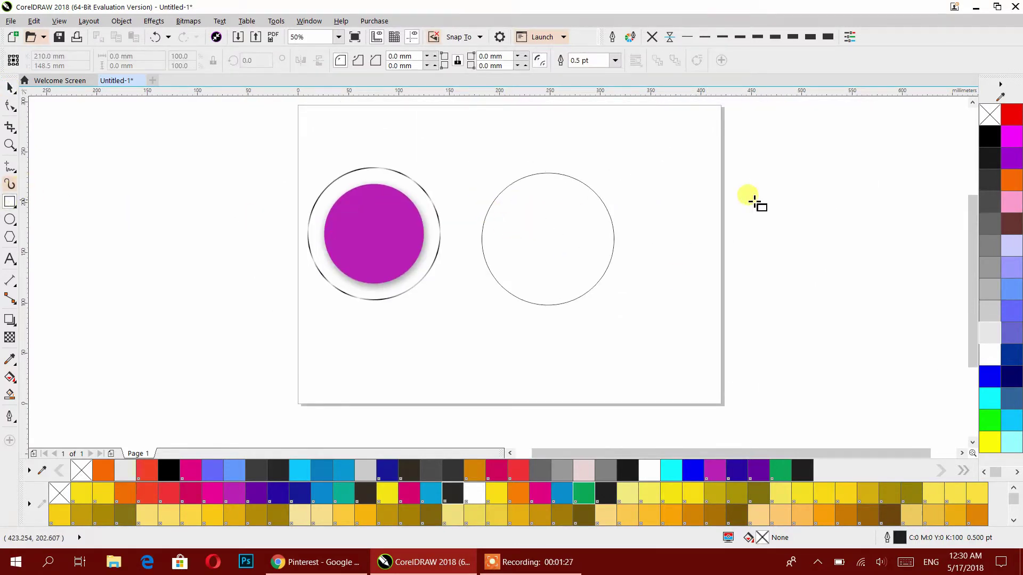
left_click_drag(683, 145, 910, 414)
left_click(9, 87)
- Rotate the rectangle to about 338 degrees and move it over the right part of the unfilled circle
left_click(717, 316)
mouse_move(924, 141)
left_mouse_down()
mouse_move(948, 183)
mouse_move(931, 151)
left_mouse_up()
left_click(852, 256)
left_click_drag(852, 256, 713, 258)
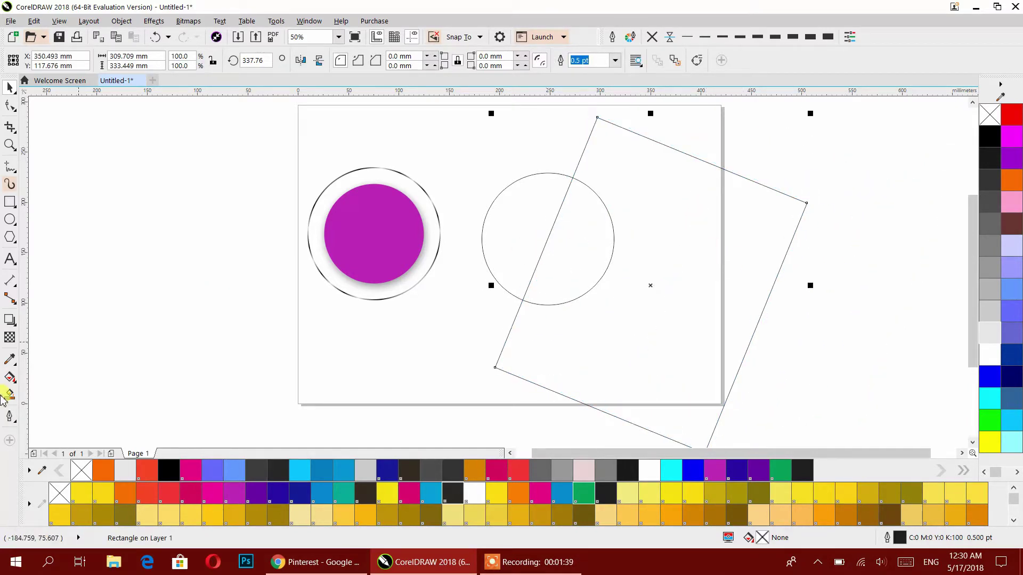
- Trim the unfilled circle with the slanted rectangle and delete the rectangle
left_click(521, 211, "shift")
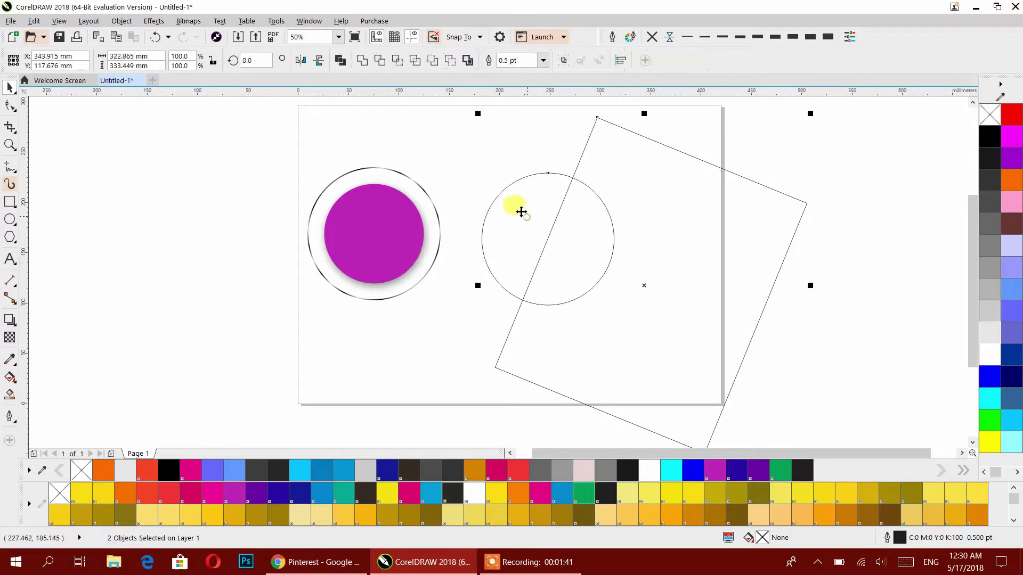
left_click(379, 60)
left_click(591, 178)
key("Delete")
- Move the trimmed circle segment onto the ring so it covers the left side of the purple circle
left_click(540, 199)
left_click_drag(540, 200, 366, 196)
left_click(500, 267)
scroll(373, 202, "up", 4)
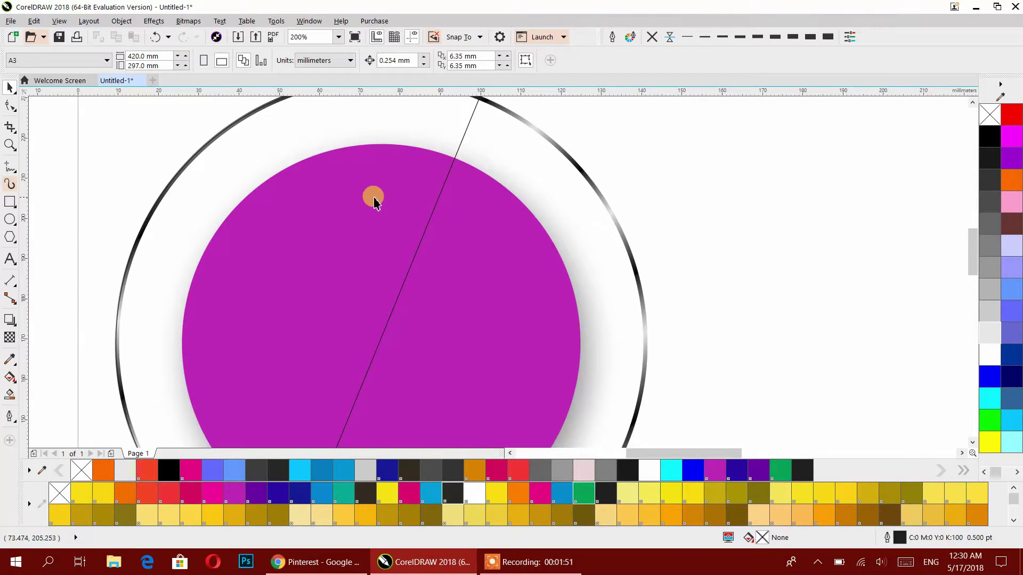
scroll(373, 196, "down", 2)
left_click(406, 160)
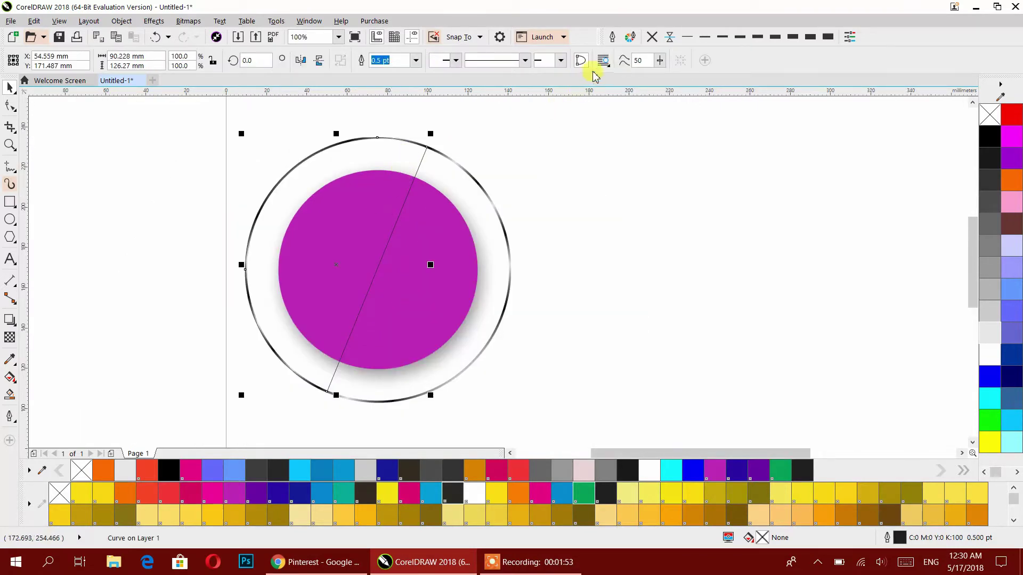
left_click(590, 143)
- Align the ring, the shadowed purple circle and the trimmed segment on their centres, and centre them on the page
scroll(560, 145, "down", 1)
left_click_drag(353, 110, 625, 336)
key("e")
key("c")
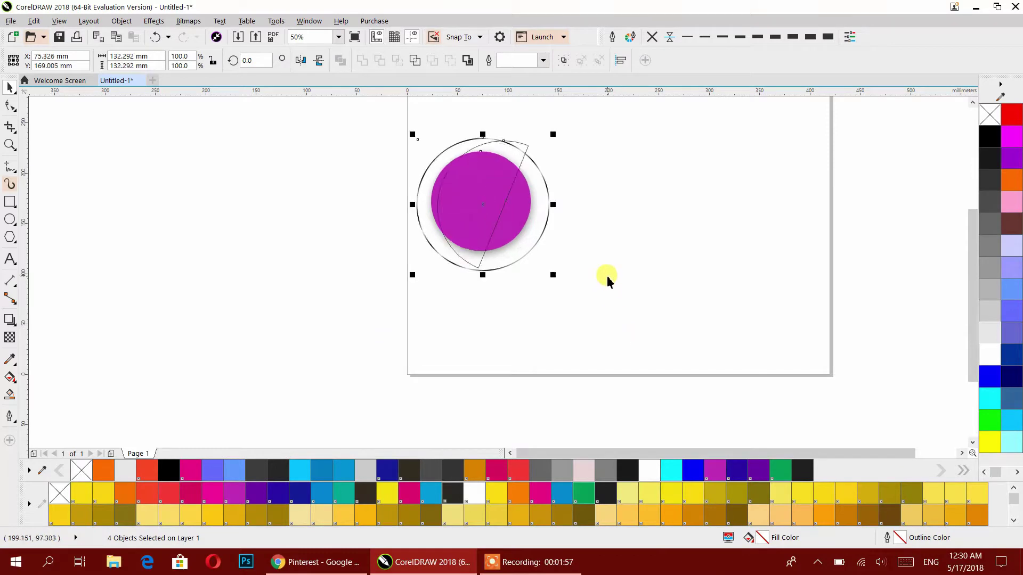
left_click(615, 259)
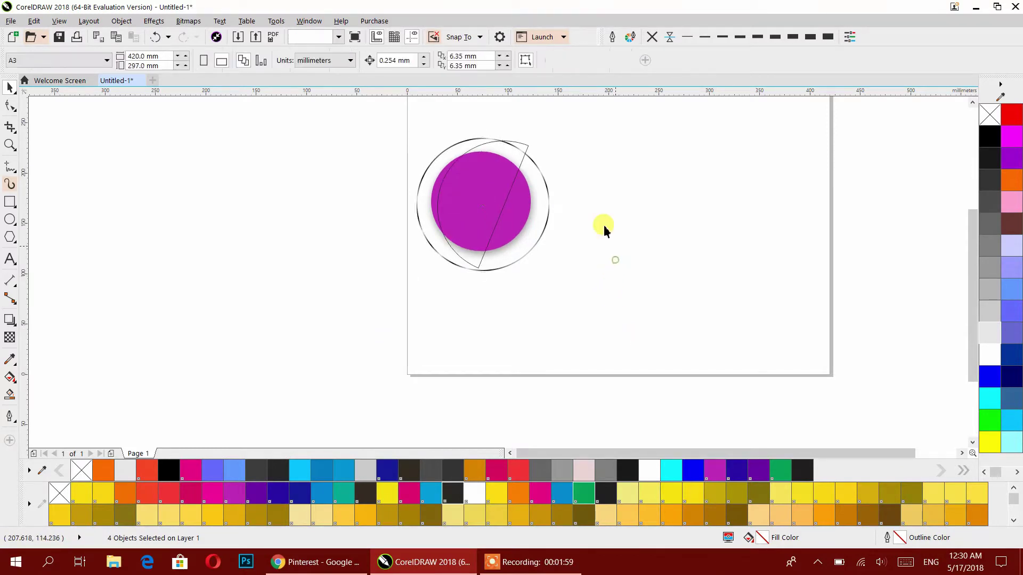
left_click(527, 144)
left_click_drag(506, 148, 644, 263)
left_click_drag(389, 117, 733, 472)
key("p")
left_click(758, 347)
scroll(642, 224, "up", 1)
left_click_drag(624, 168, 509, 393)
left_click_drag(540, 301, 489, 289)
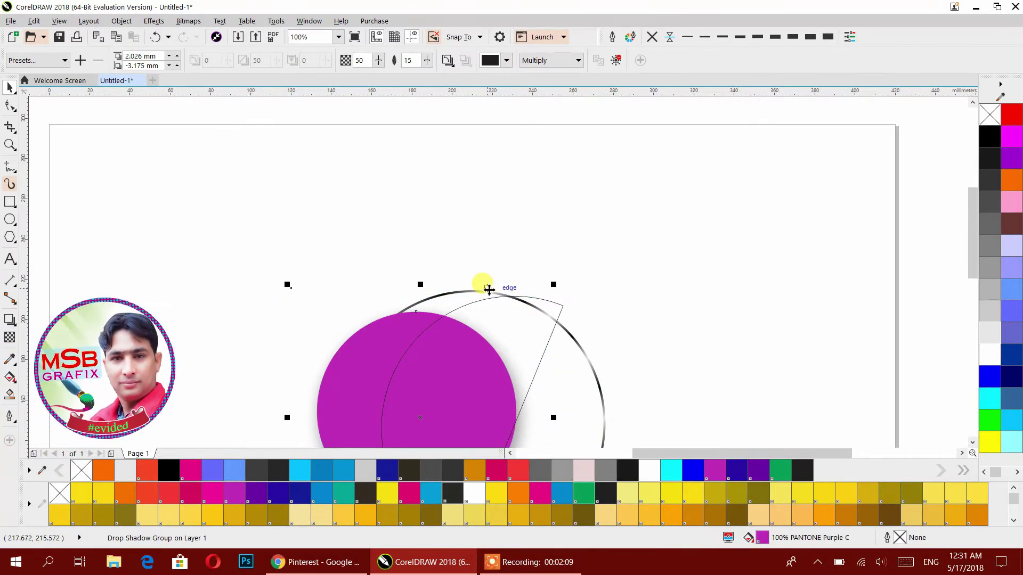
key("ctrl+z")
- Reposition the trimmed segment so its arc matches the ring's left edge, and fill it with white
left_click_drag(561, 305, 513, 182)
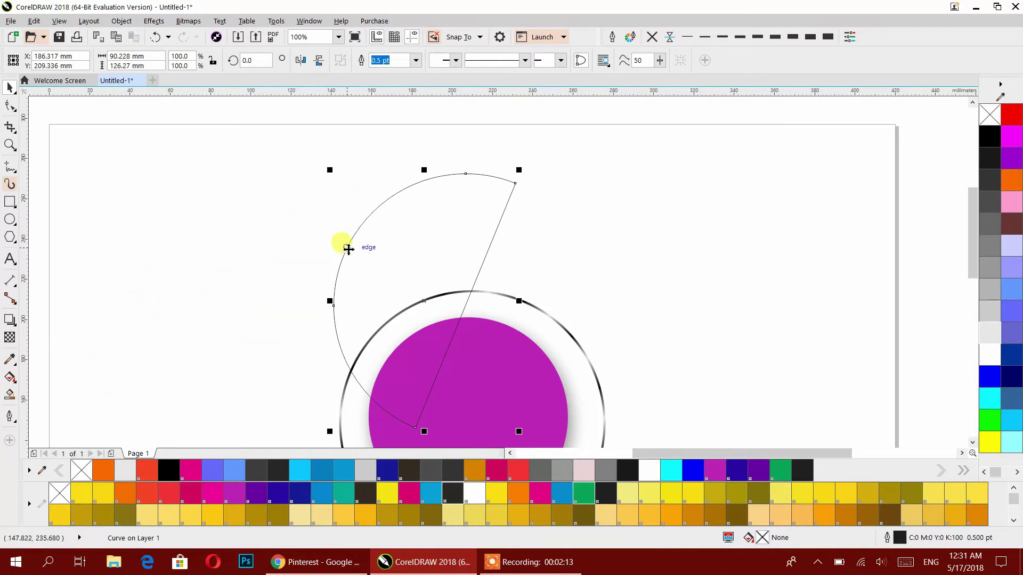
left_click_drag(343, 258, 343, 366)
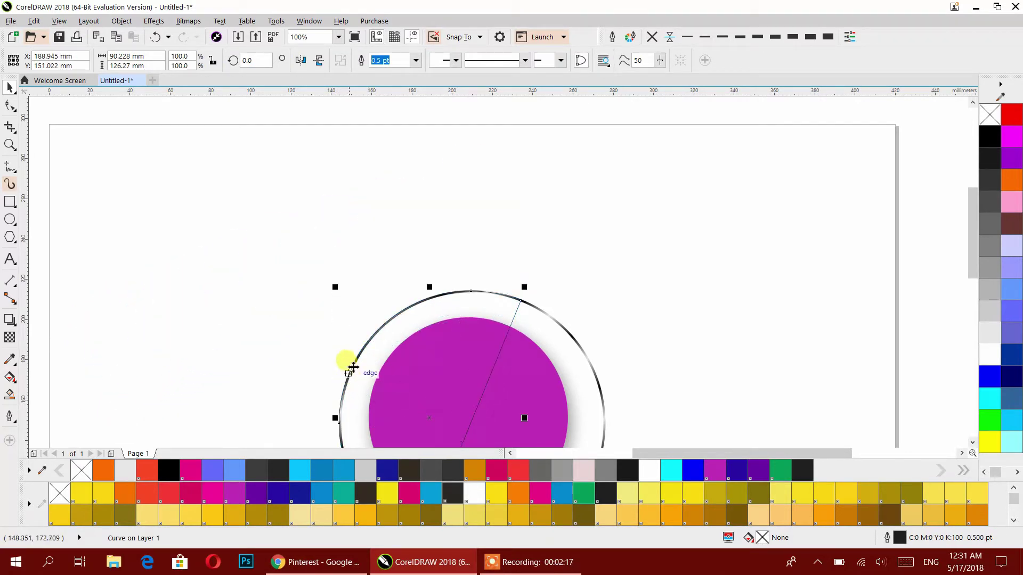
scroll(593, 246, "down", 1)
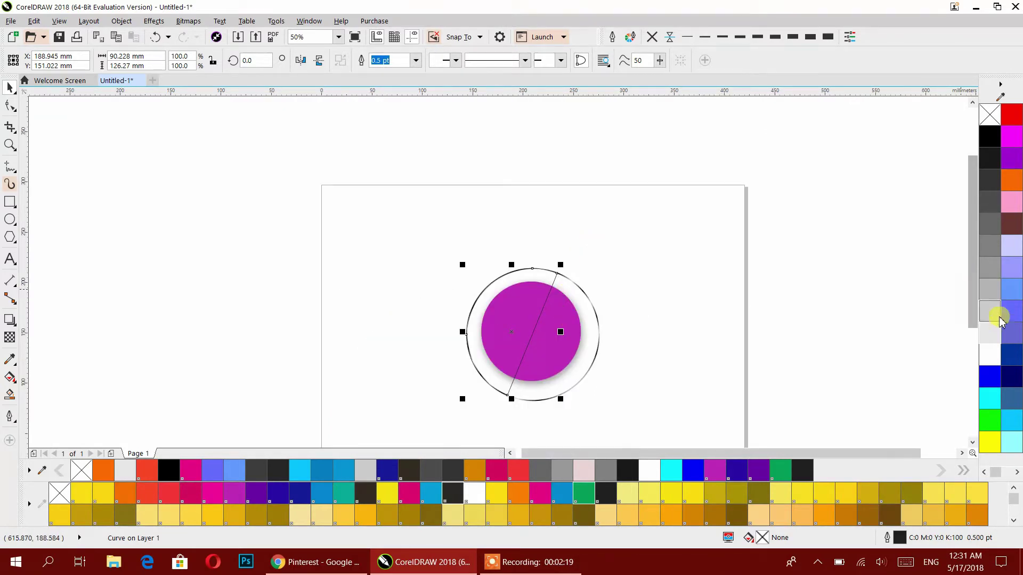
left_click(989, 354)
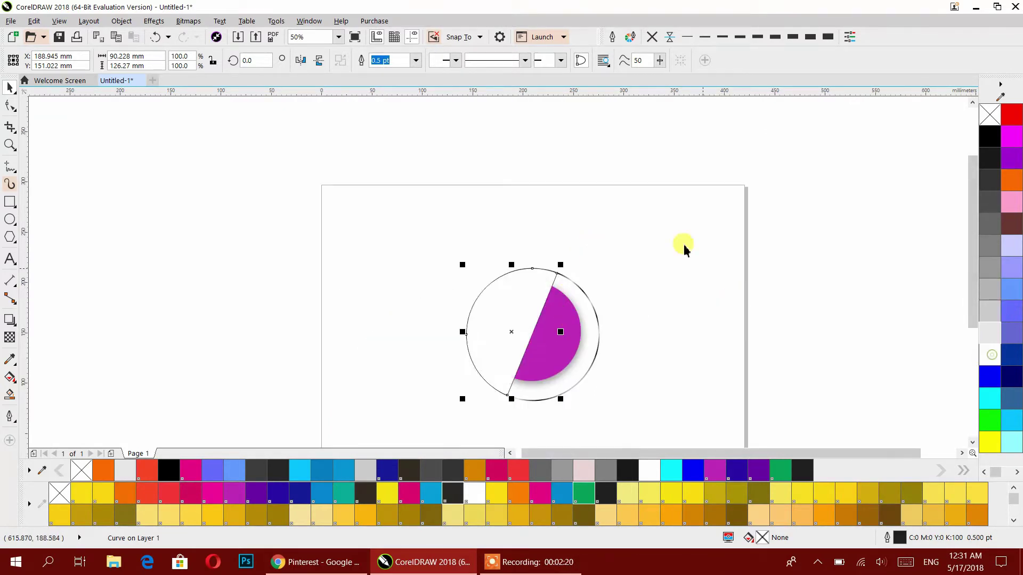
- Remove the white segment's outline and apply an elliptical fountain transparency to the segment
left_click(654, 38)
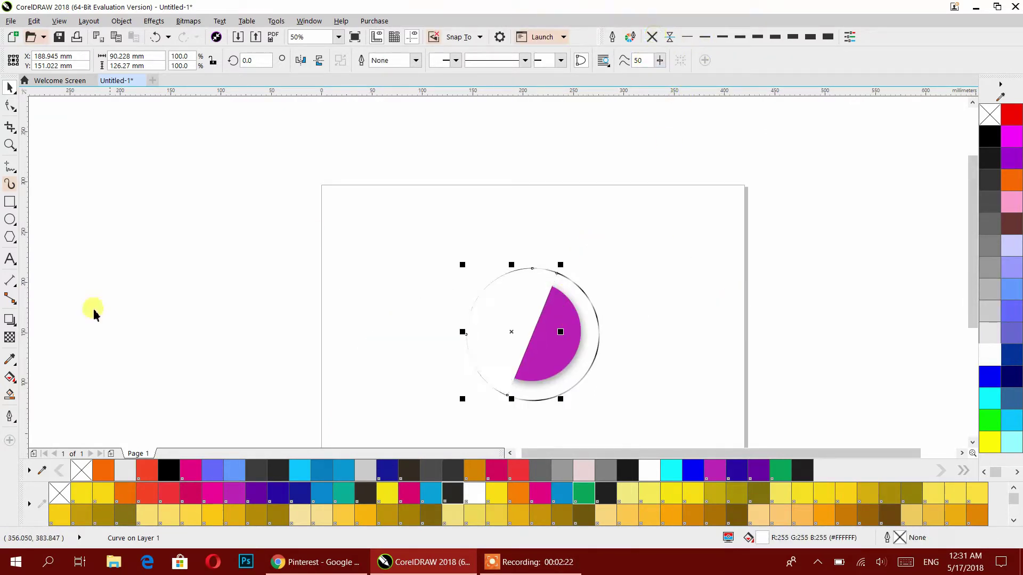
left_click(13, 383)
left_click(16, 325)
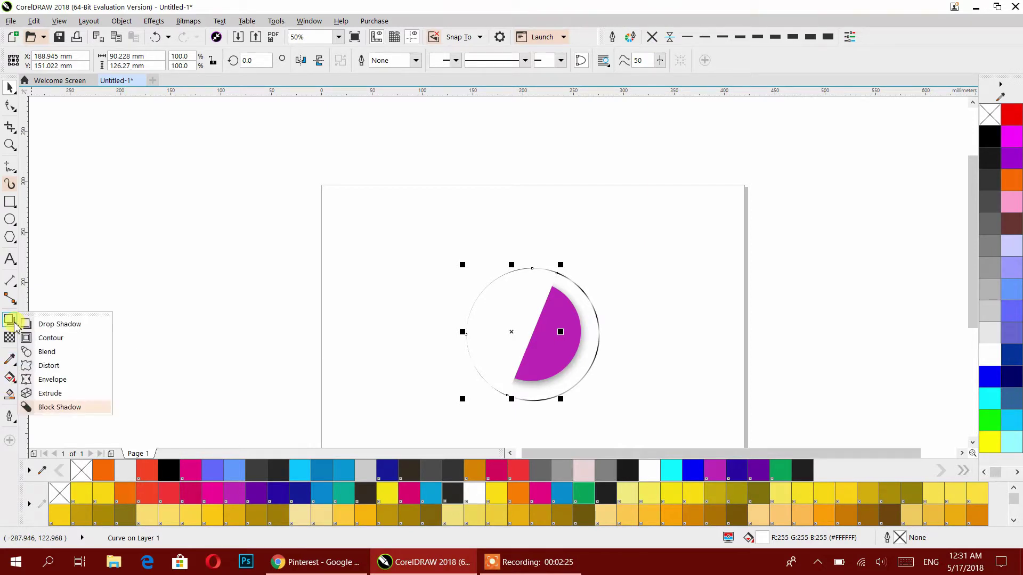
left_click(11, 336)
left_click(50, 60)
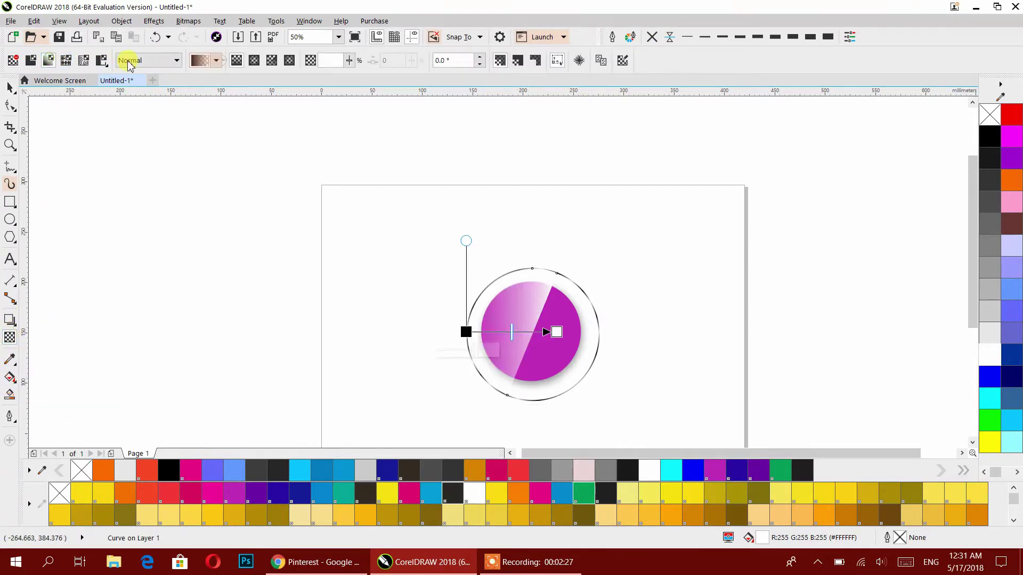
left_click(254, 60)
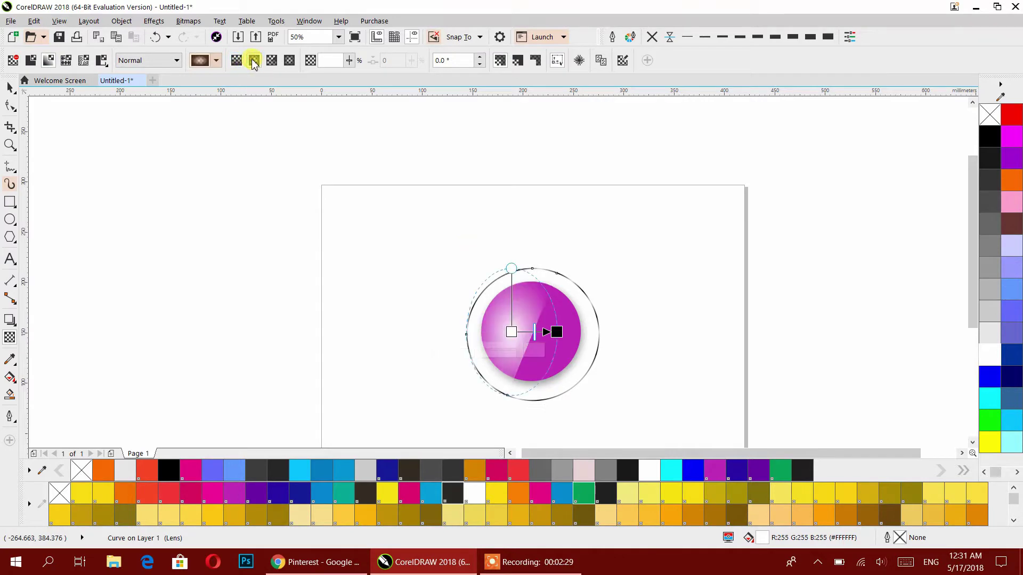
- Stretch the segment's transparency gradient from outside the ring's upper right down to the purple circle's lower left, as a soft gloss
left_click_drag(637, 185, 491, 364)
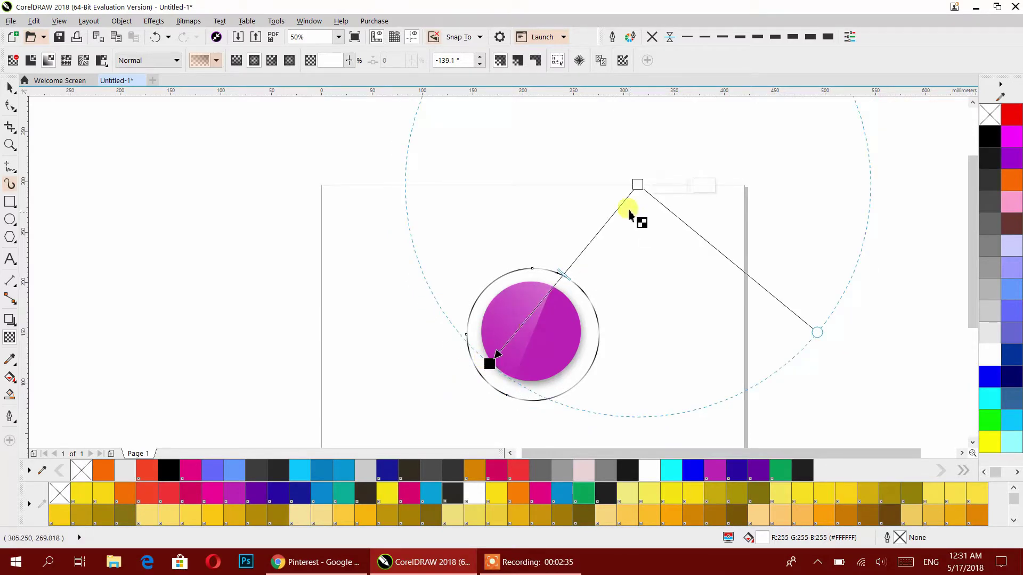
left_click_drag(638, 185, 614, 214)
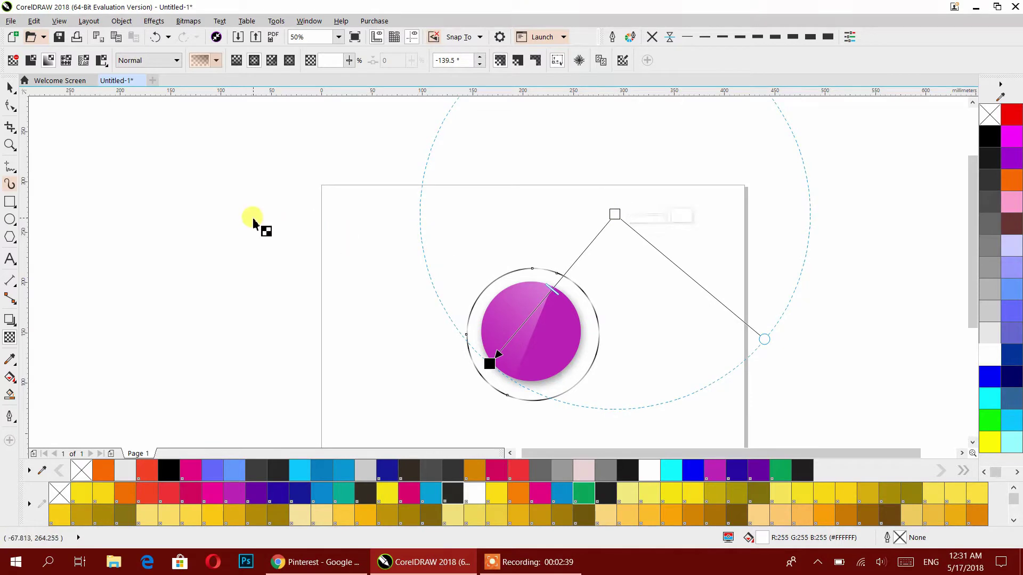
left_click(8, 88)
left_click(245, 274)
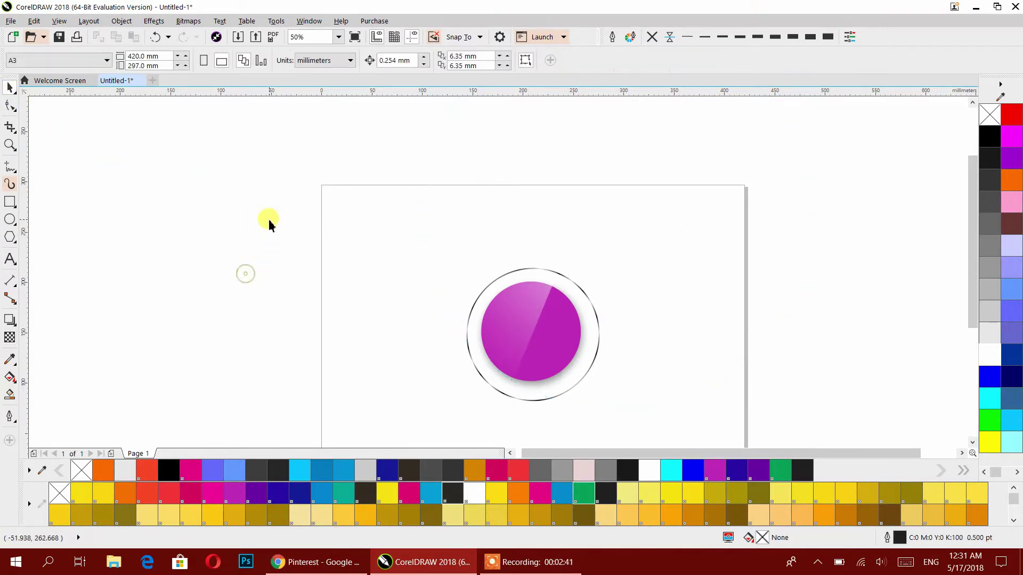
- Group the glossy segment with the shadowed purple circle and centre the group on the page
left_click_drag(488, 296, 591, 415)
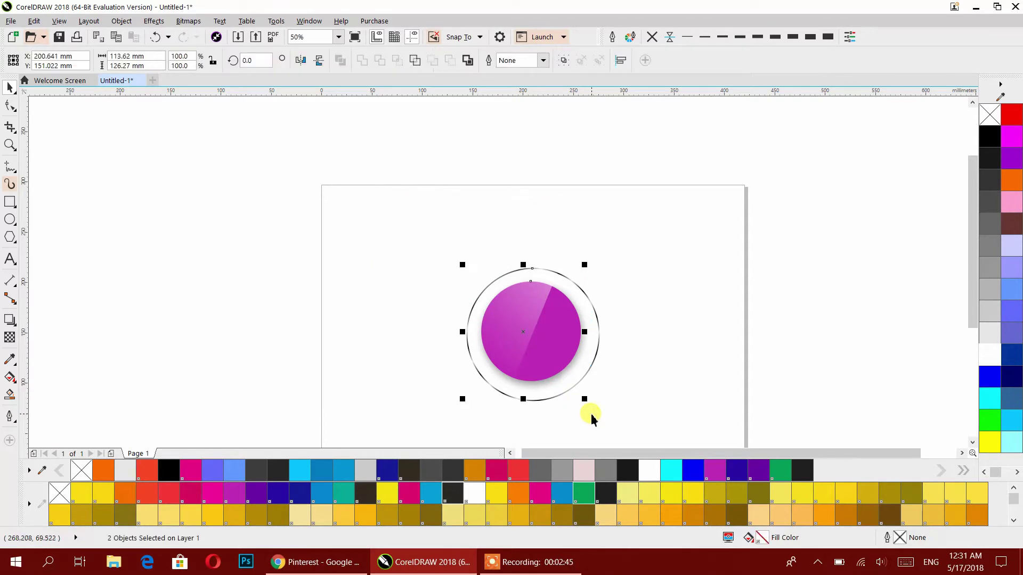
key("ctrl+g")
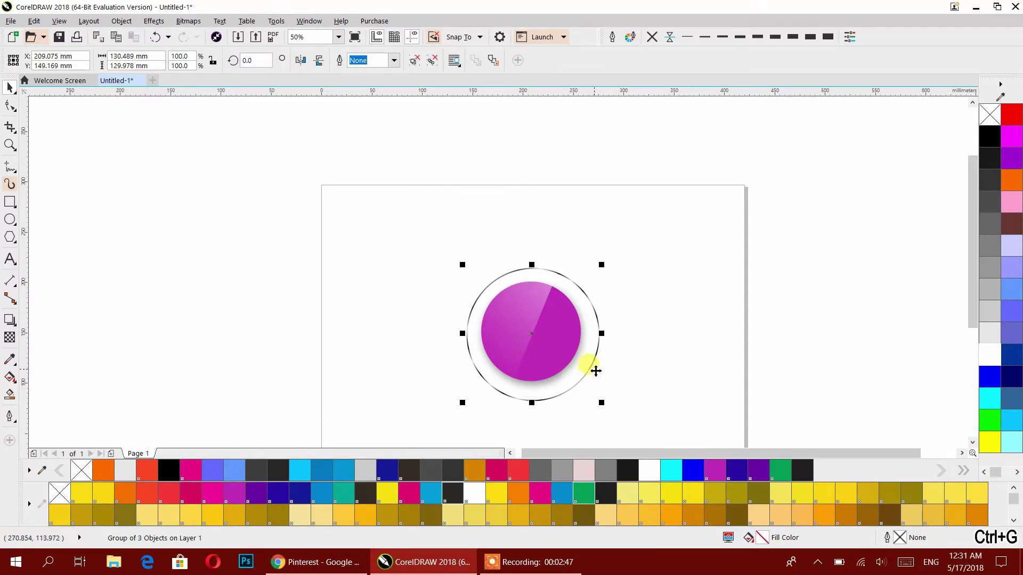
left_click_drag(566, 301, 765, 288)
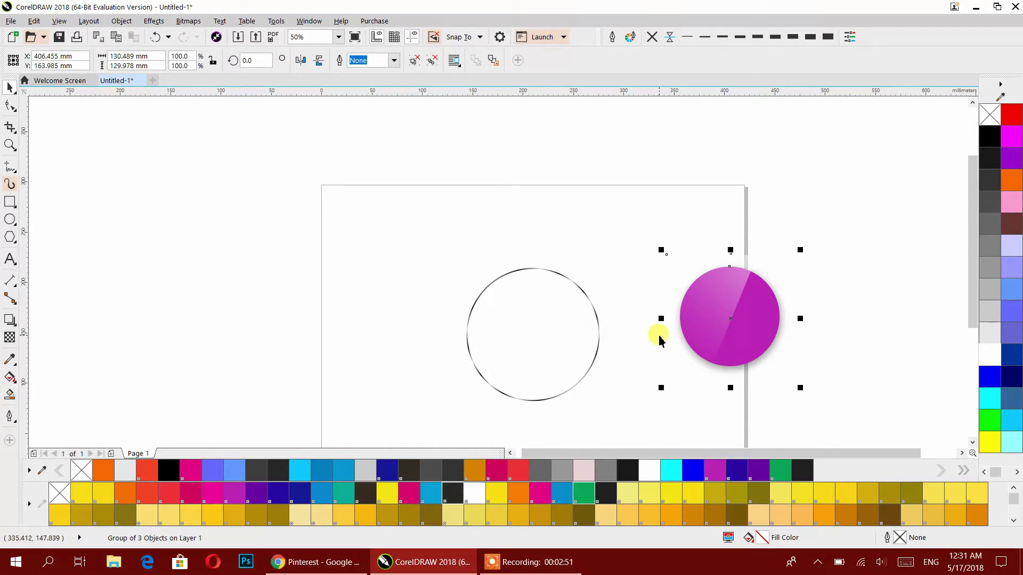
key("p")
left_click(606, 309)
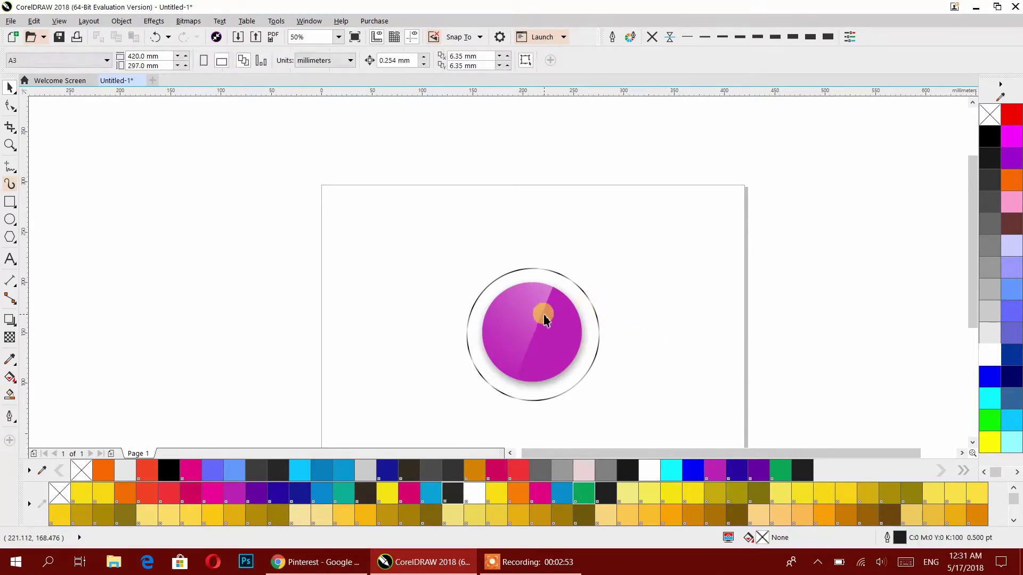
- Move the glossy circle group off the ring and reposition it at the ring's centre
left_click_drag(543, 314, 488, 346)
left_click(596, 318)
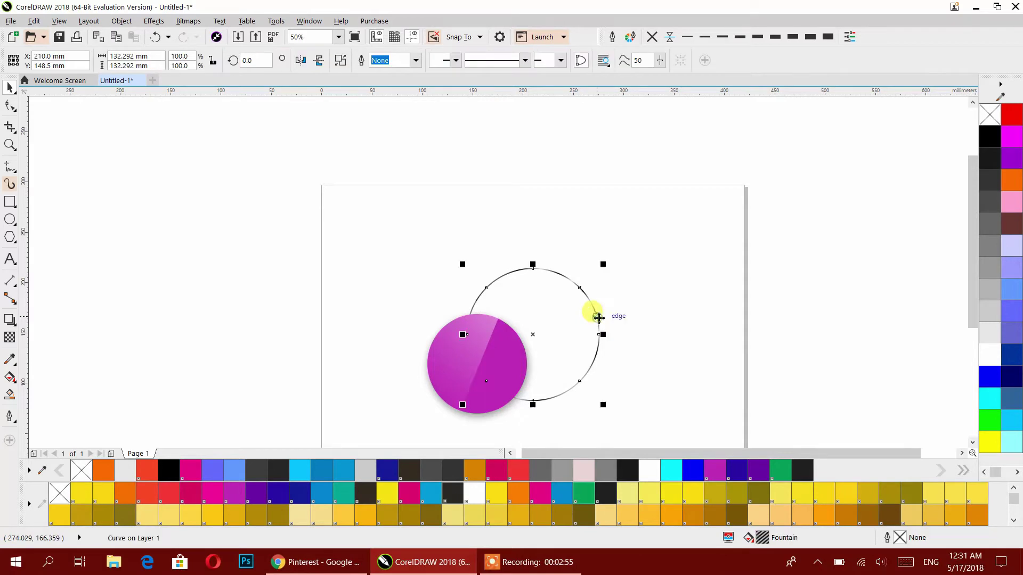
left_click_drag(511, 348, 550, 325)
left_click(645, 320)
left_click(618, 297)
scroll(563, 294, "up", 1)
left_click(640, 289)
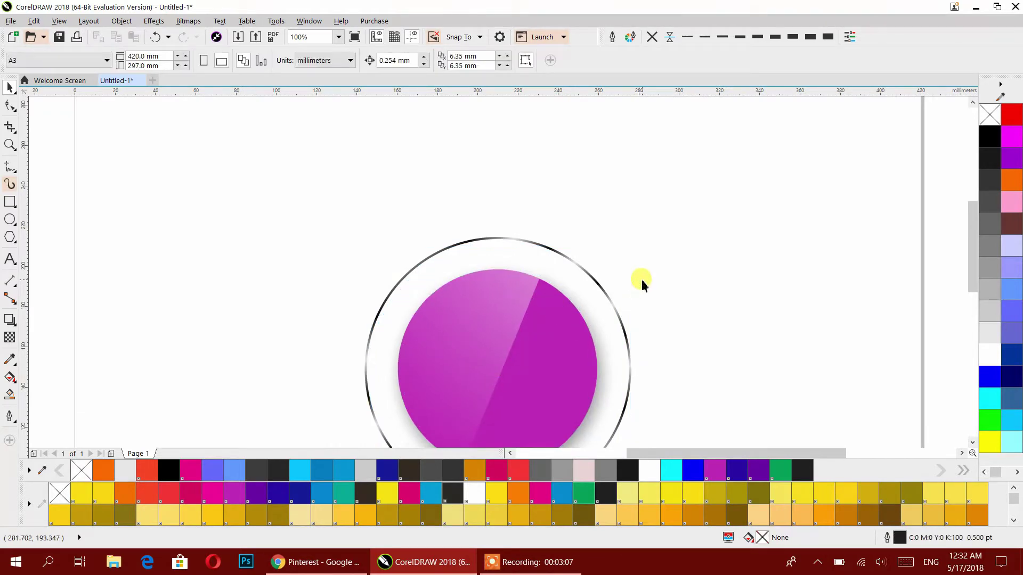
- Group the ring with the glossy circle, shrink the button to under half its size and move it to the page's upper-left corner
scroll(643, 286, "down", 1)
left_click_drag(682, 230, 445, 426)
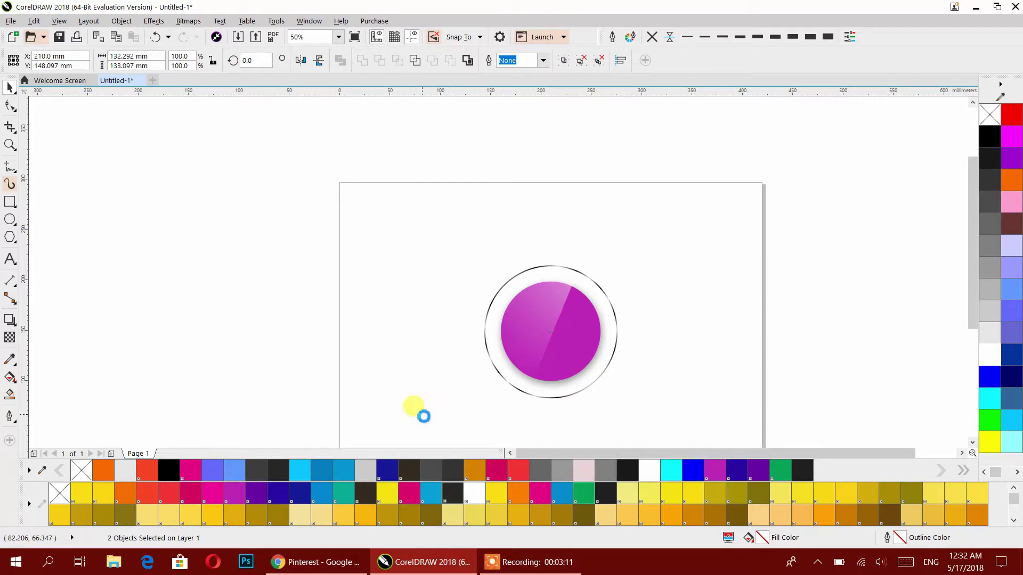
key("ctrl+g")
left_click_drag(624, 403, 545, 327)
left_click_drag(519, 285, 411, 232)
left_click(450, 273)
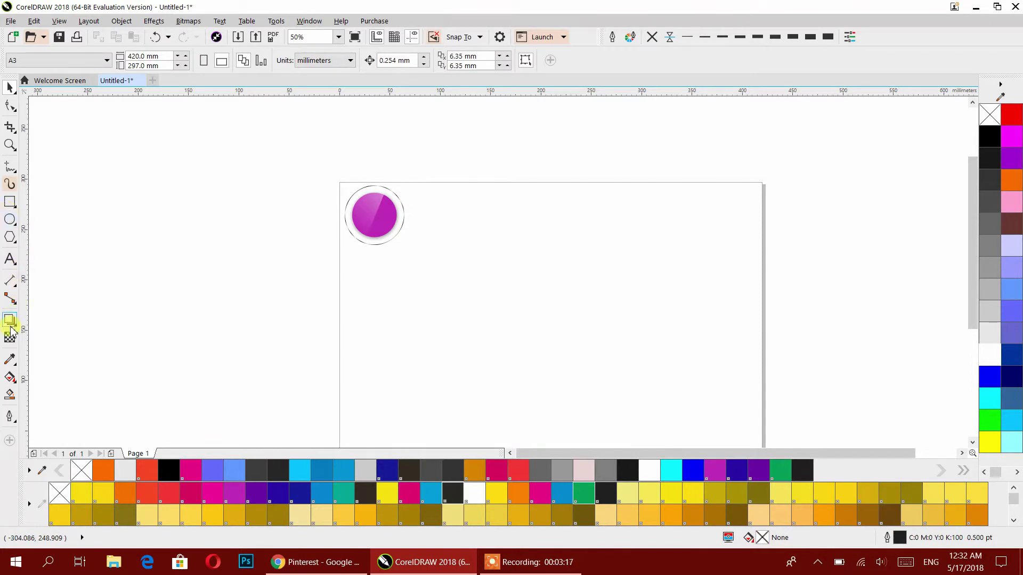
- Add a page-sized background rectangle filled with light grey #E6E6E6 and without an outline
double_click(13, 203)
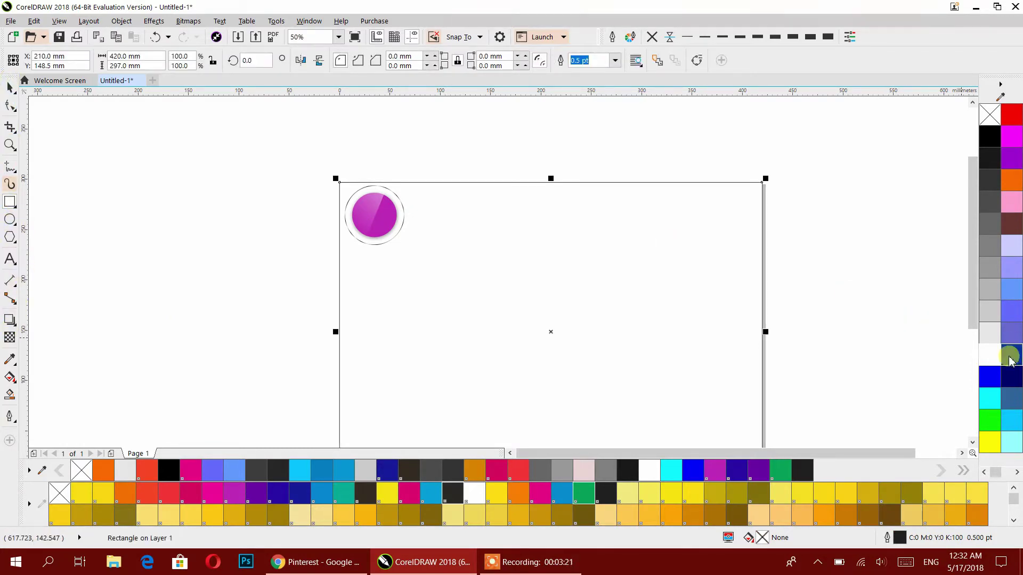
left_click(989, 331)
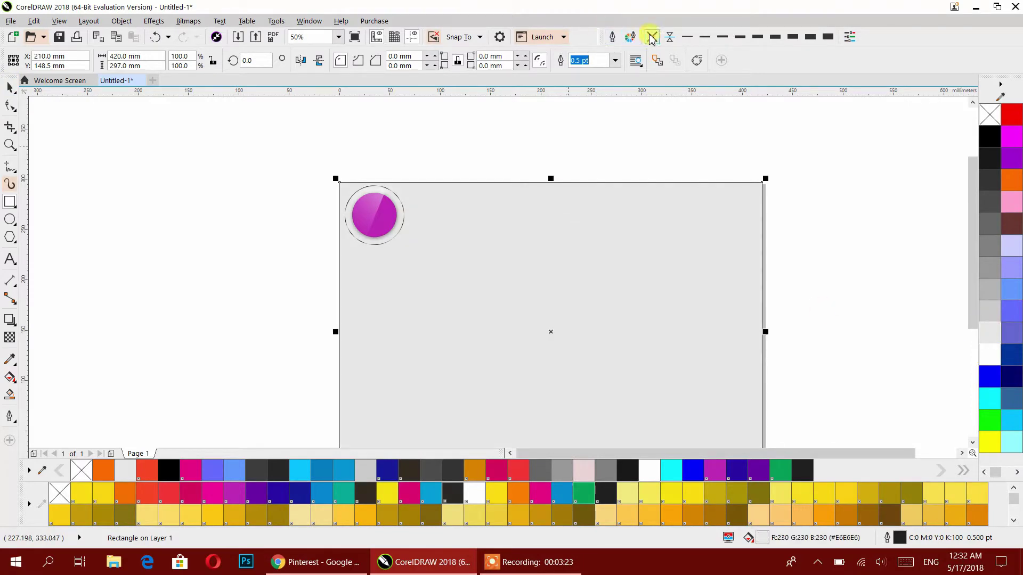
left_click_drag(292, 135, 318, 154)
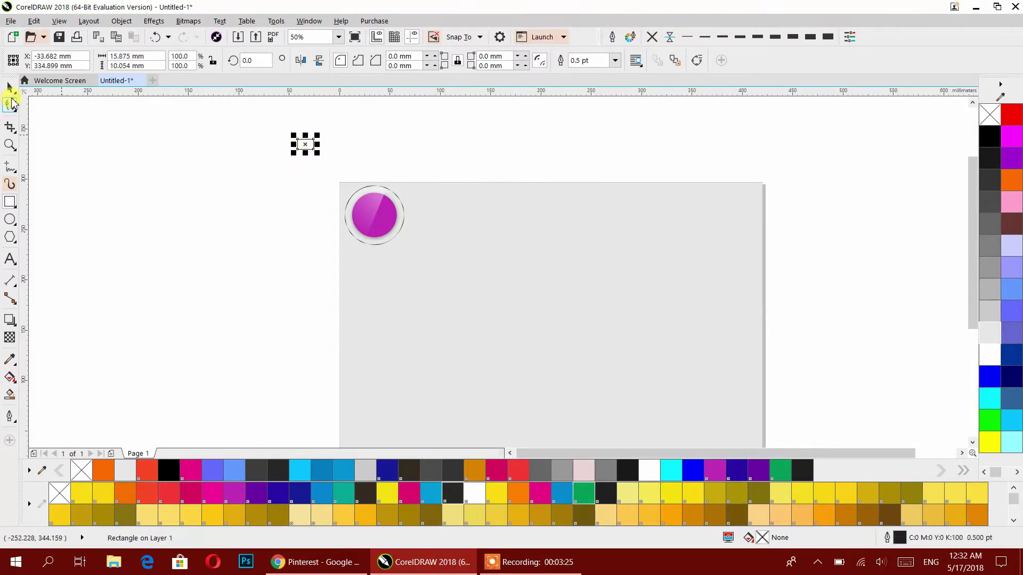
left_click(10, 89)
key("Delete")
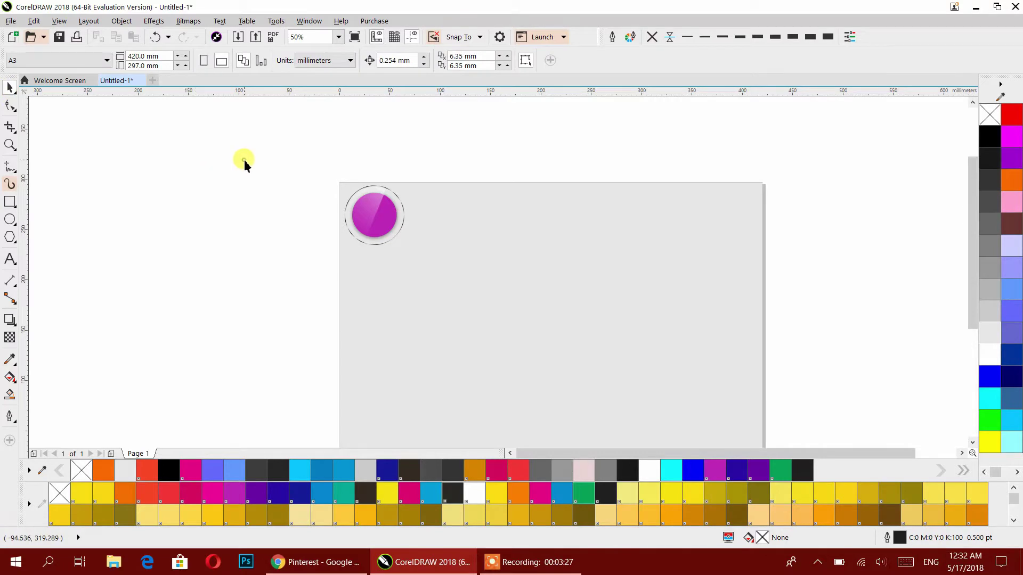
- Enlarge the button to about 116 mm wide and duplicate it twice to its right to form a row of three
left_click_drag(400, 271, 477, 313)
left_click_drag(422, 251, 554, 270)
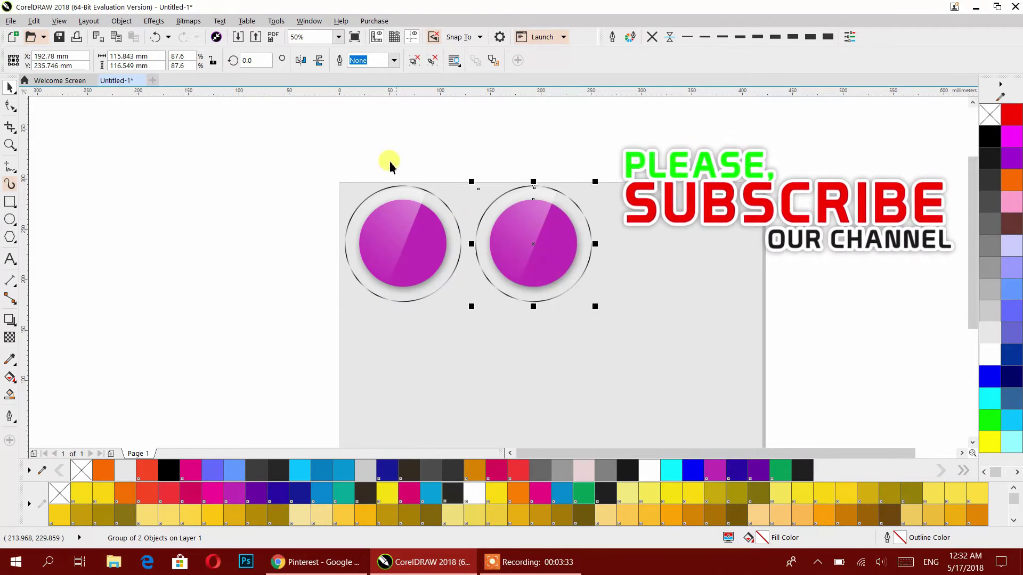
left_click_drag(498, 227, 647, 260)
- Scale the row of three buttons to about 406 mm wide and duplicate the row below it
left_click_drag(286, 137, 772, 384)
left_click_drag(724, 306, 754, 334)
left_click_drag(560, 240, 569, 380)
right_click(569, 381)
- Position the lower row of buttons so it leaves a clear gap below the upper row and stays inside the grey background
left_click_drag(560, 317, 549, 272)
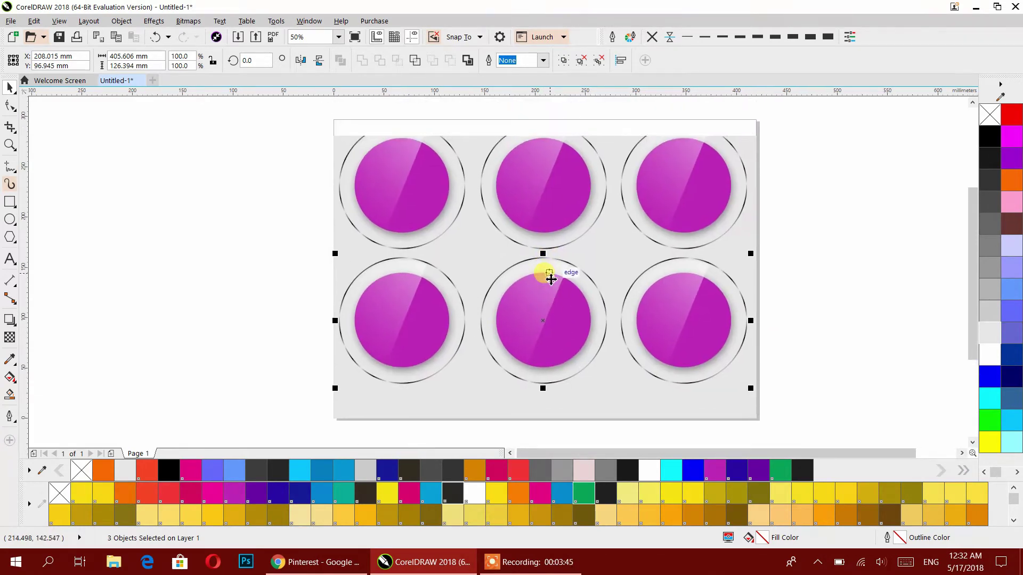
left_click(546, 302, "ctrl")
left_click_drag(818, 223, 256, 380)
left_click_drag(224, 257, 795, 431)
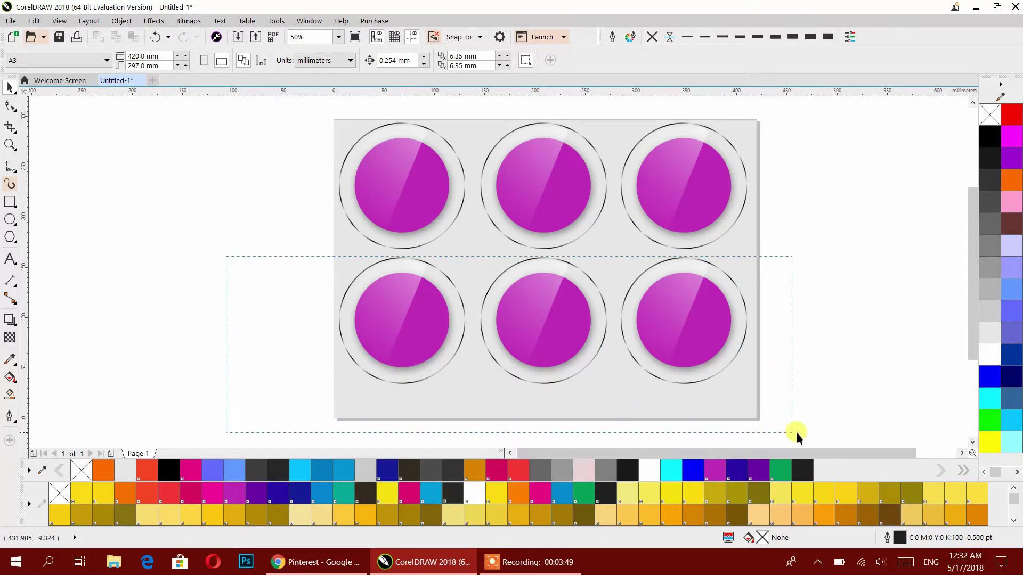
left_click_drag(561, 317, 560, 329)
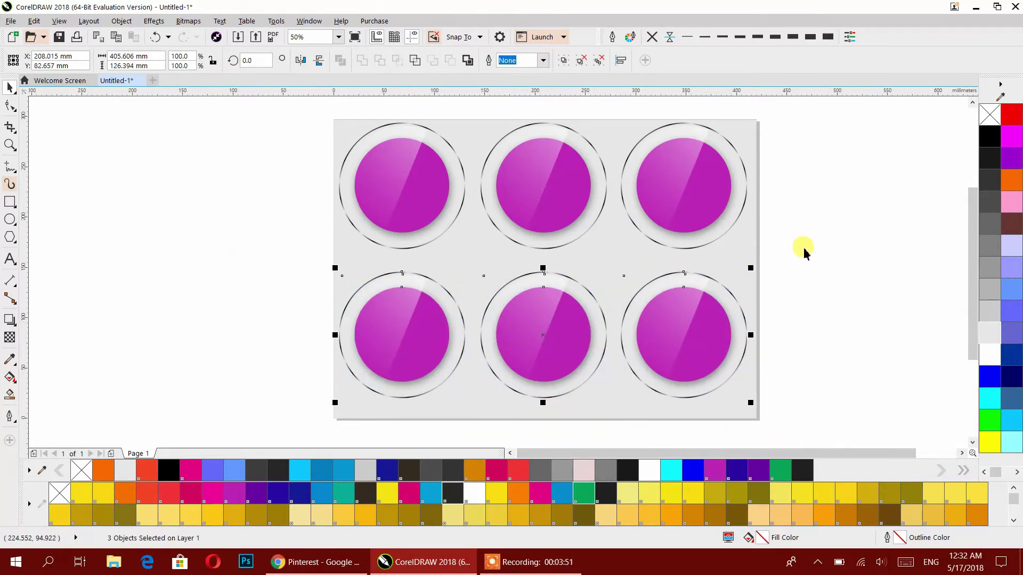
left_click(803, 246)
- Recolour the inner circle of the upper row's middle button to blue #0281BC within its group
scroll(443, 184, "up", 4)
left_click(446, 182)
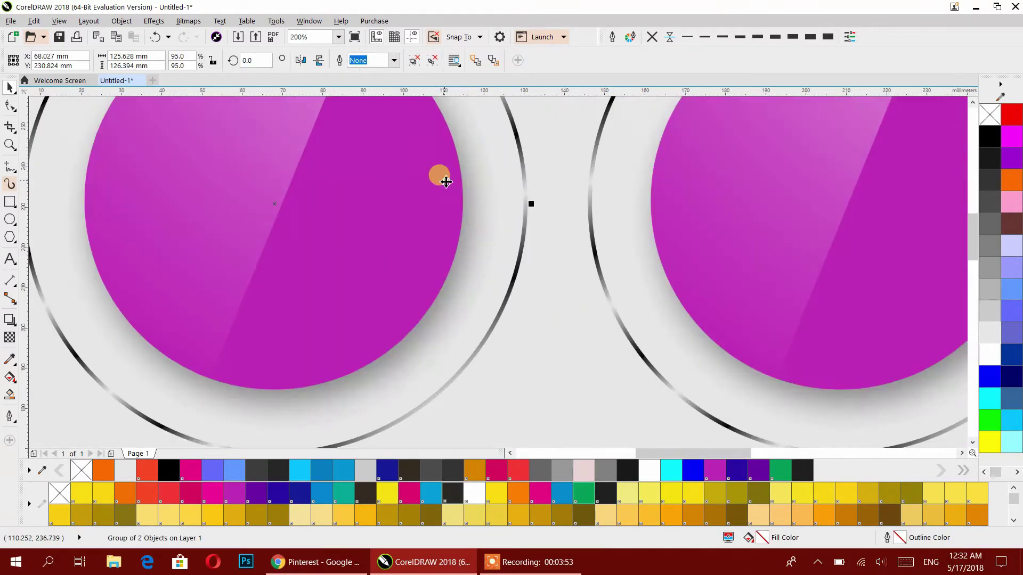
scroll(446, 182, "down", 1)
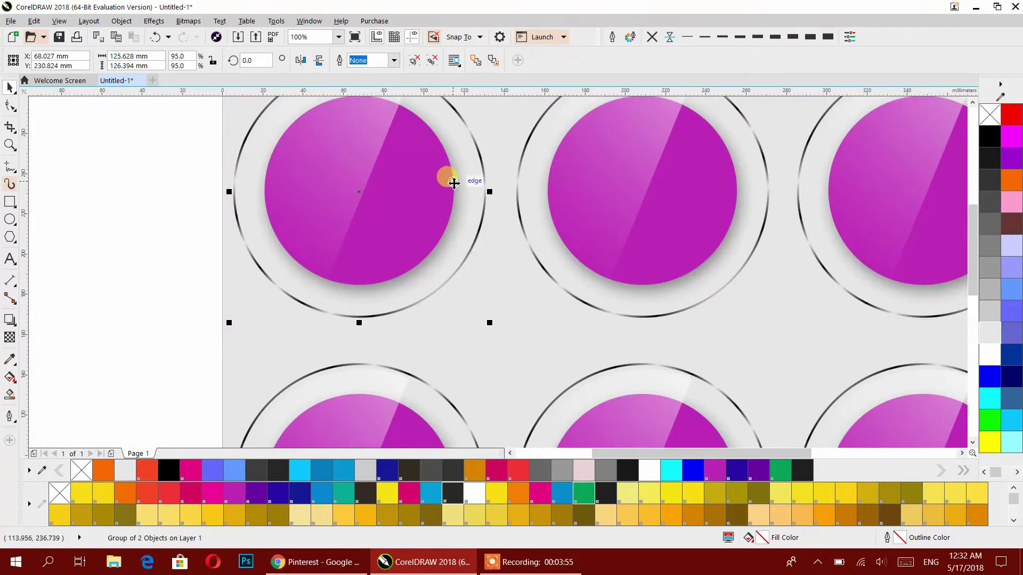
left_click_drag(453, 181, 212, 252)
left_click(441, 290, "ctrl")
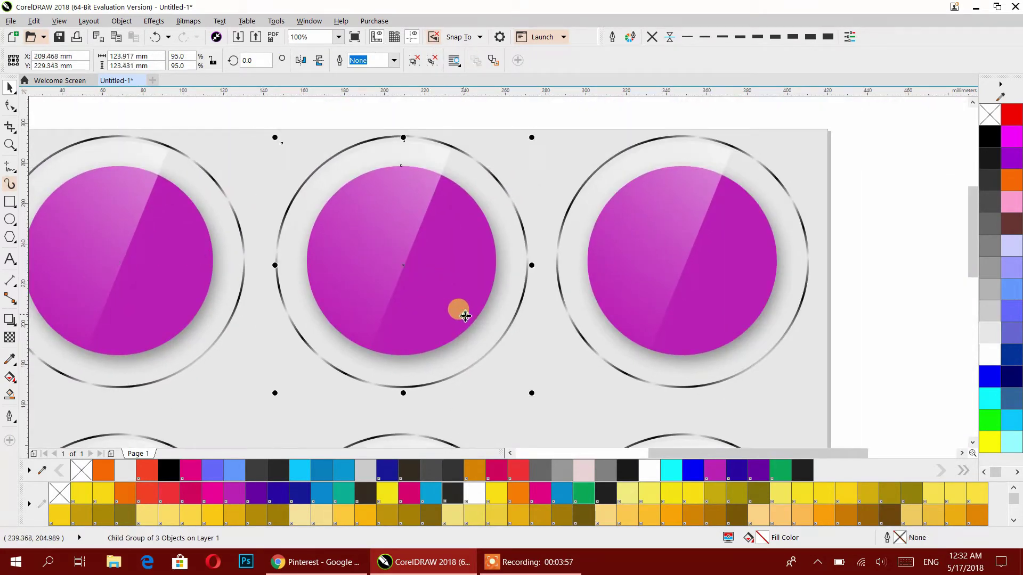
left_click(465, 316, "ctrl")
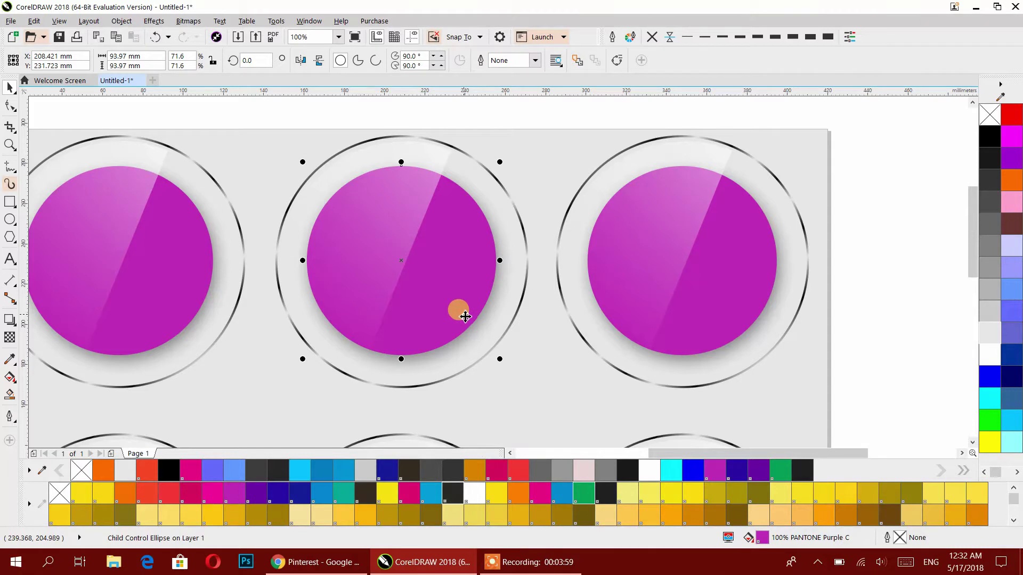
left_click(323, 478)
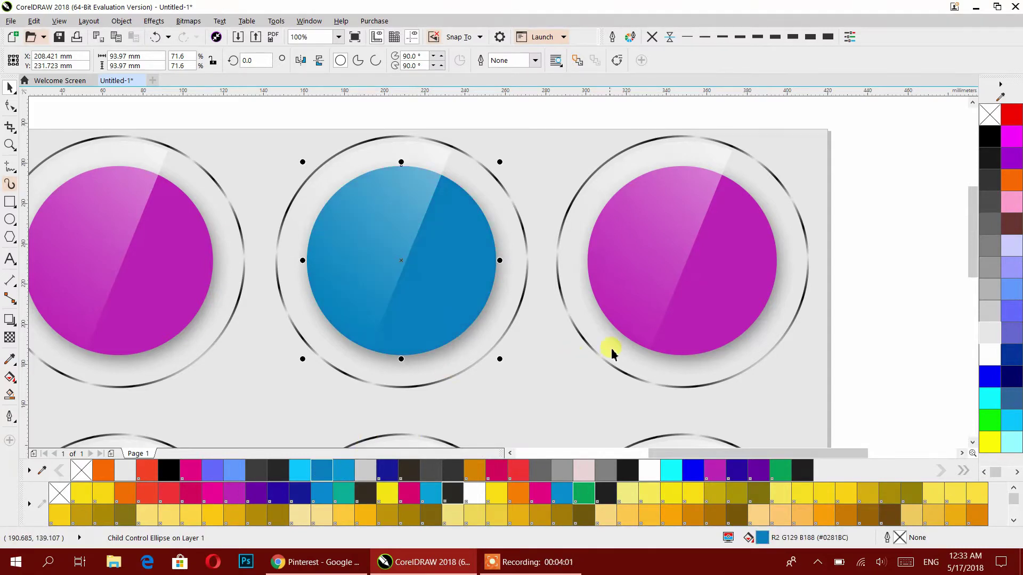
- Recolour the inner circle of the upper row's right button to green within its group
left_click(730, 323)
left_click(737, 330, "ctrl")
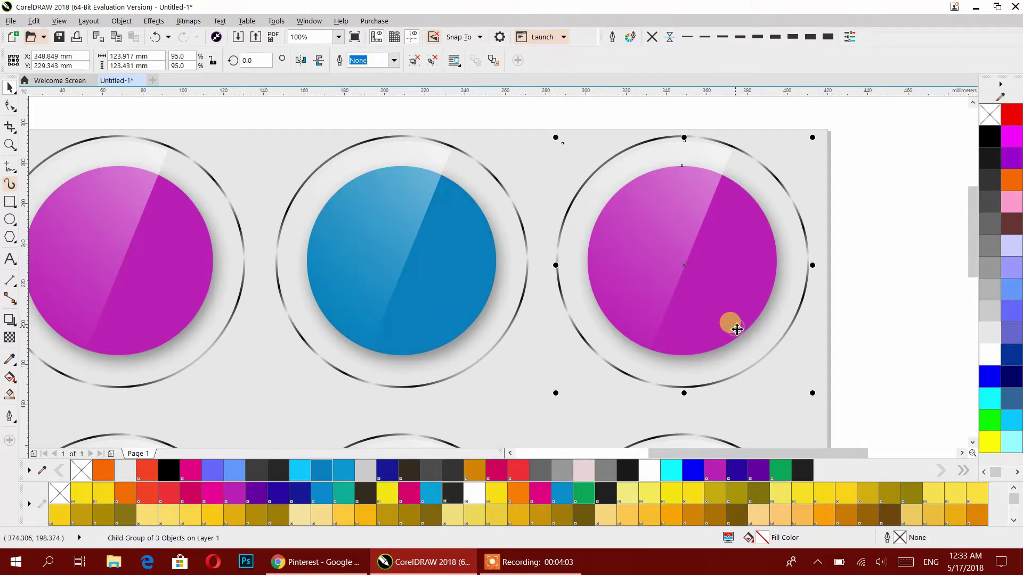
left_click(736, 330, "ctrl")
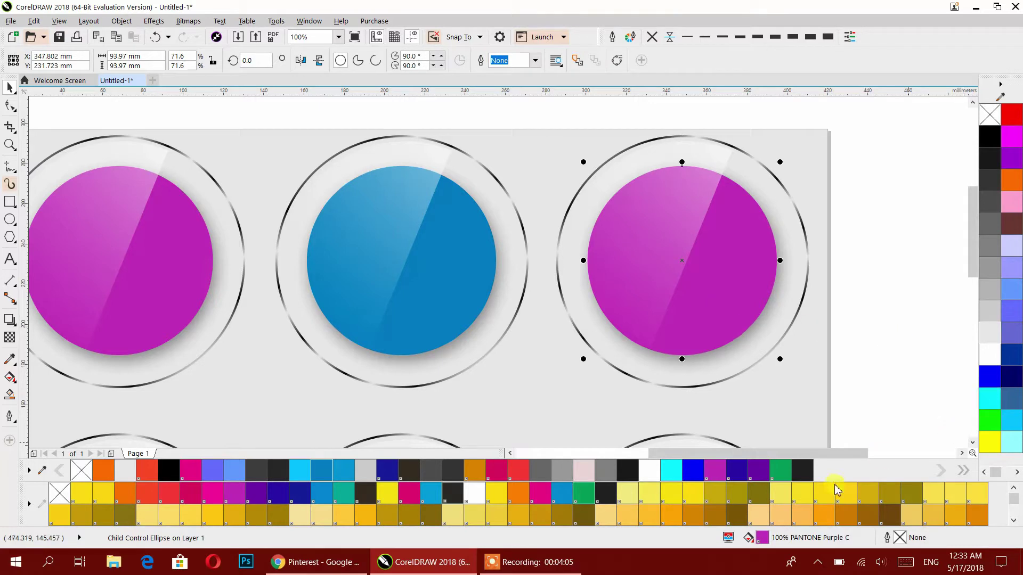
left_click(780, 471)
- Recolour the inner circle of the lower row's left button to PANTONE Red 032 C within its group
scroll(463, 351, "down", 5)
scroll(442, 298, "left", 4)
left_click(356, 368, "ctrl")
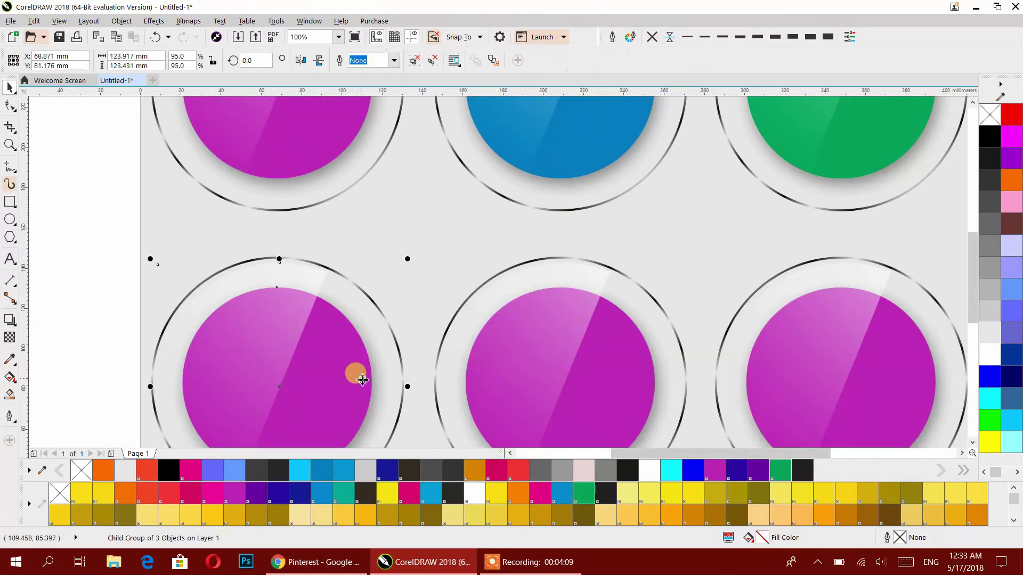
left_click(362, 379, "ctrl")
left_click(169, 493)
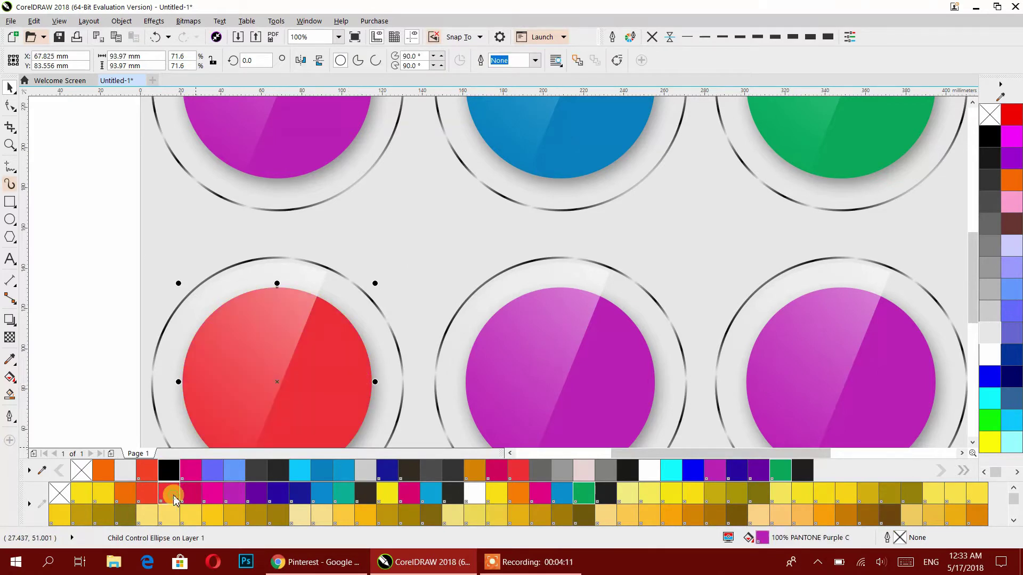
- Recolour the inner circle of the lower row's middle button to blue #0281BC within its group
scroll(429, 298, "down", 3)
scroll(429, 298, "right", 3)
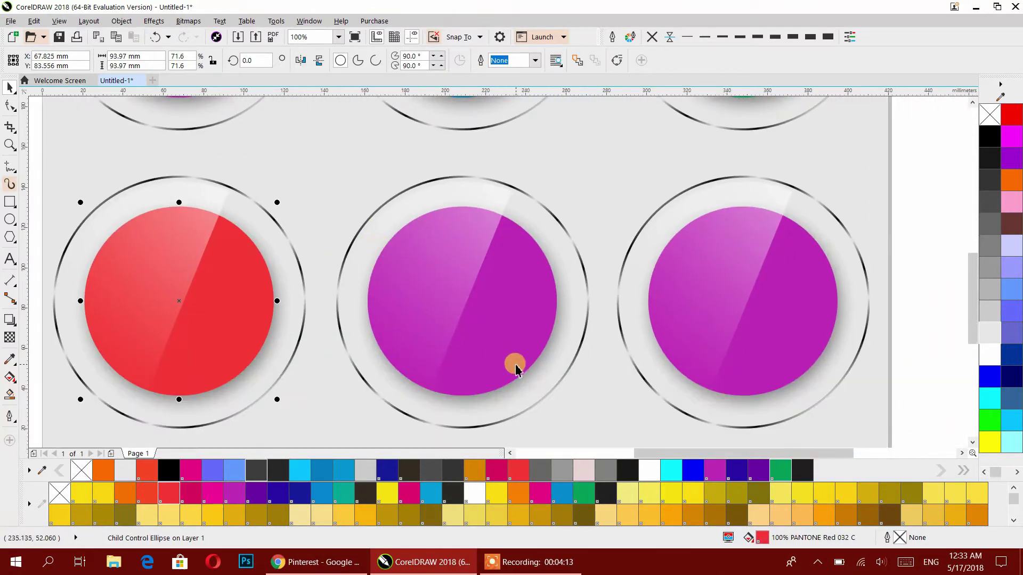
left_click(515, 362)
left_click(517, 365, "ctrl")
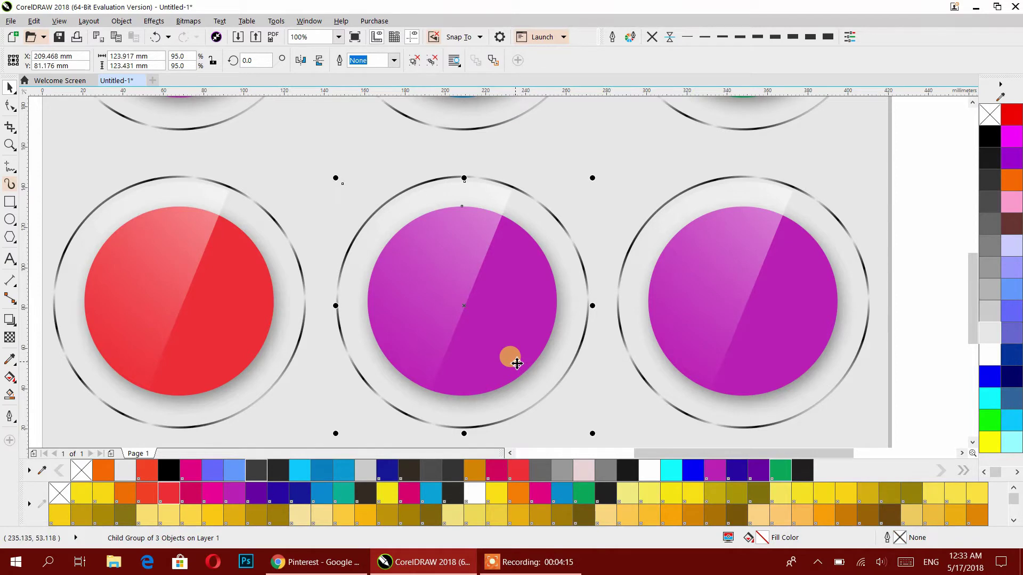
left_click(517, 363, "ctrl")
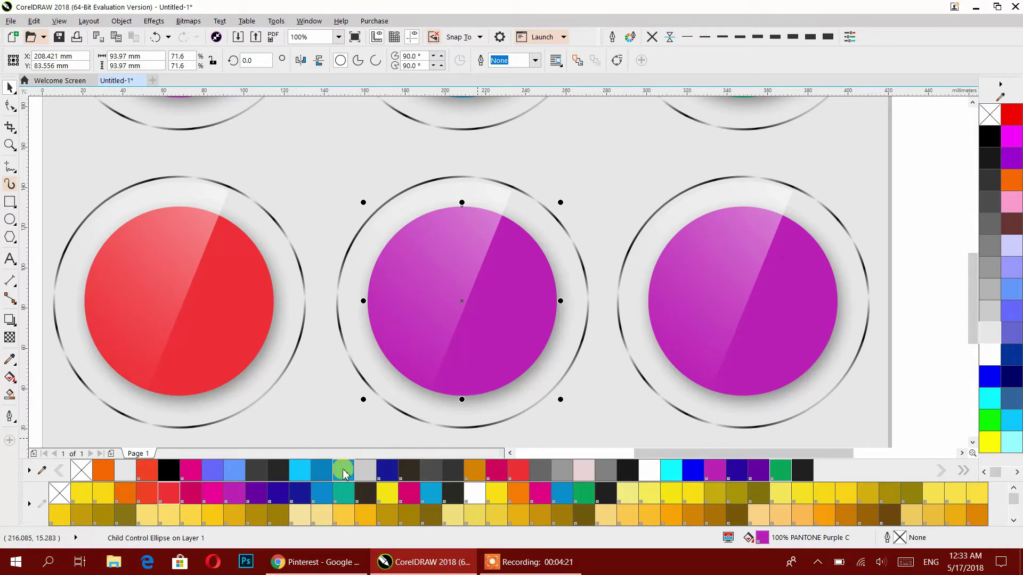
left_click(315, 472)
left_click(317, 467)
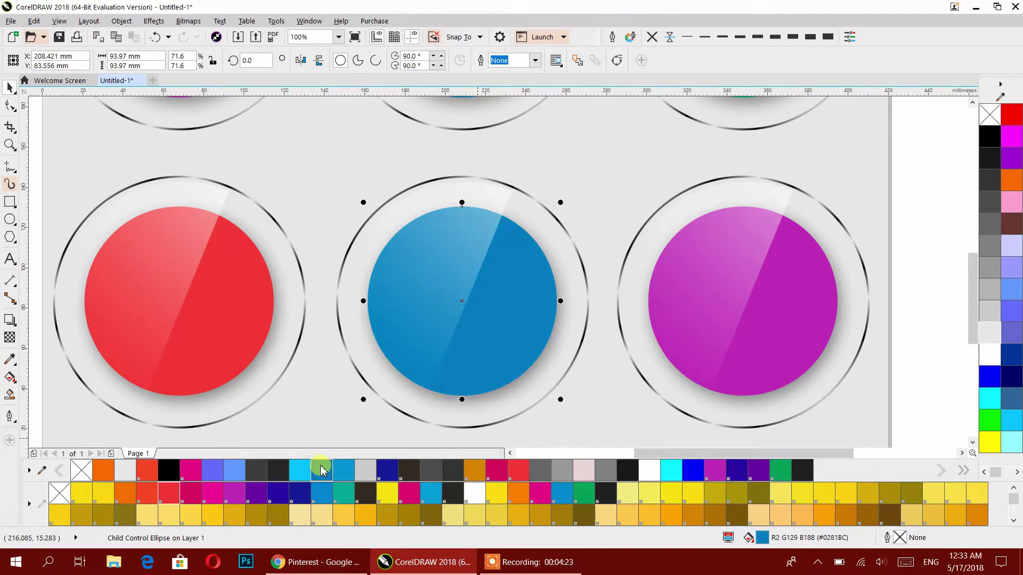
- Recolour the inner circle of the lower row's right button to a dark PANTONE red within its group
left_click_drag(669, 259, 565, 280)
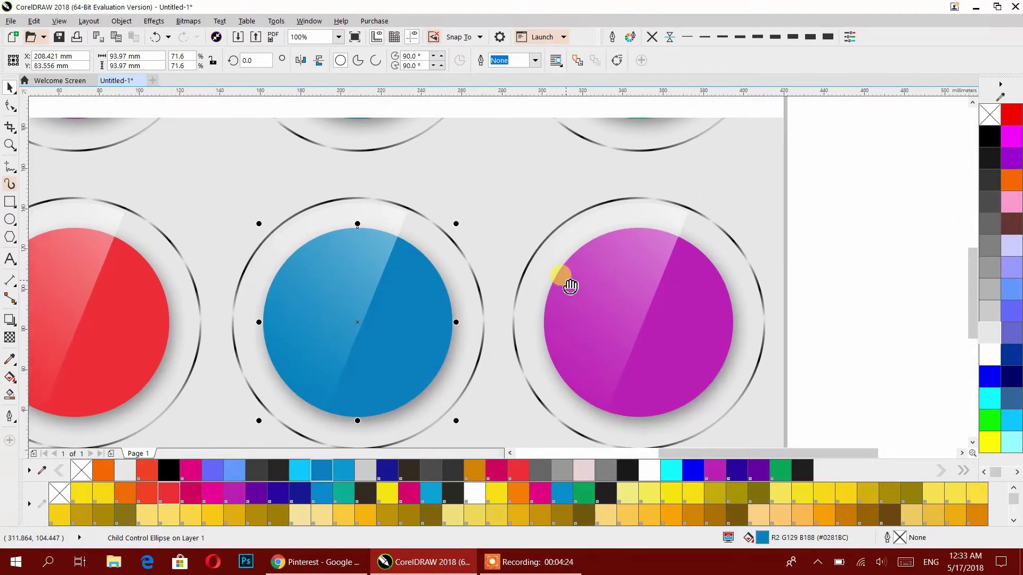
left_click(699, 351)
left_click(706, 367, "ctrl")
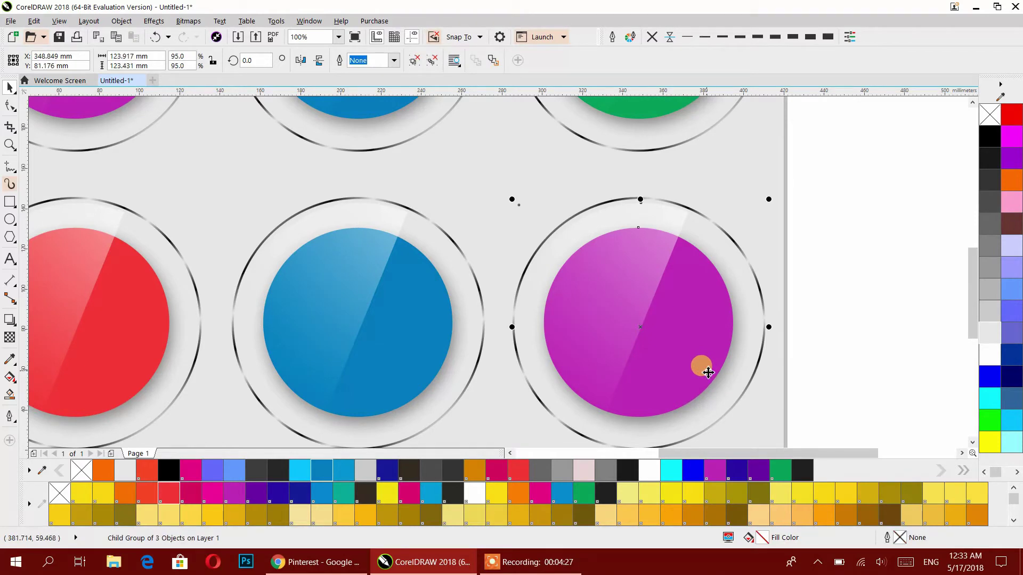
left_click(708, 373, "ctrl")
scroll(589, 490, "down", 5)
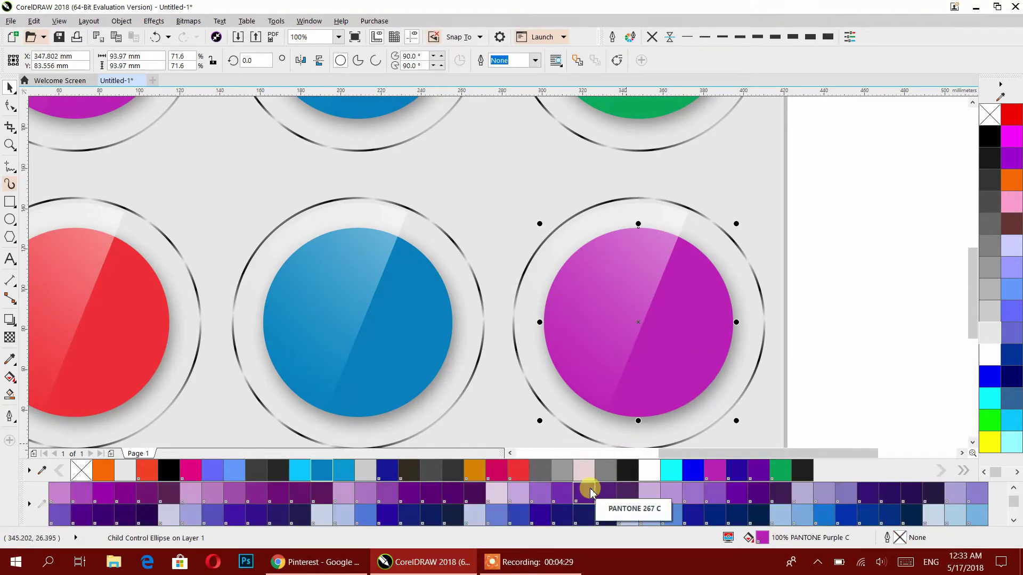
scroll(590, 490, "up", 3)
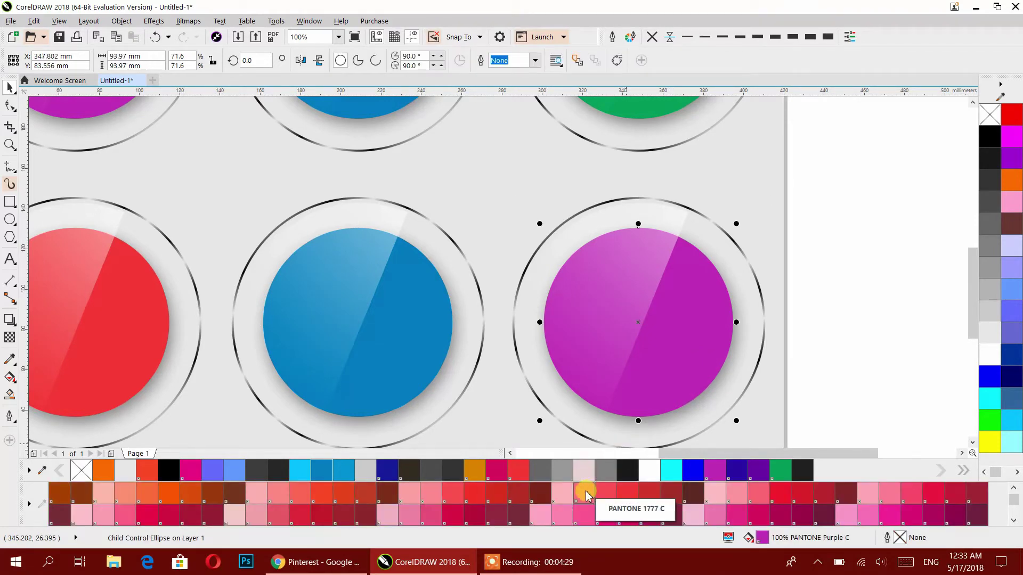
left_click(669, 493)
left_click(876, 239)
- Move all six buttons together with their grey background off the page, to its upper left
scroll(714, 235, "down", 2)
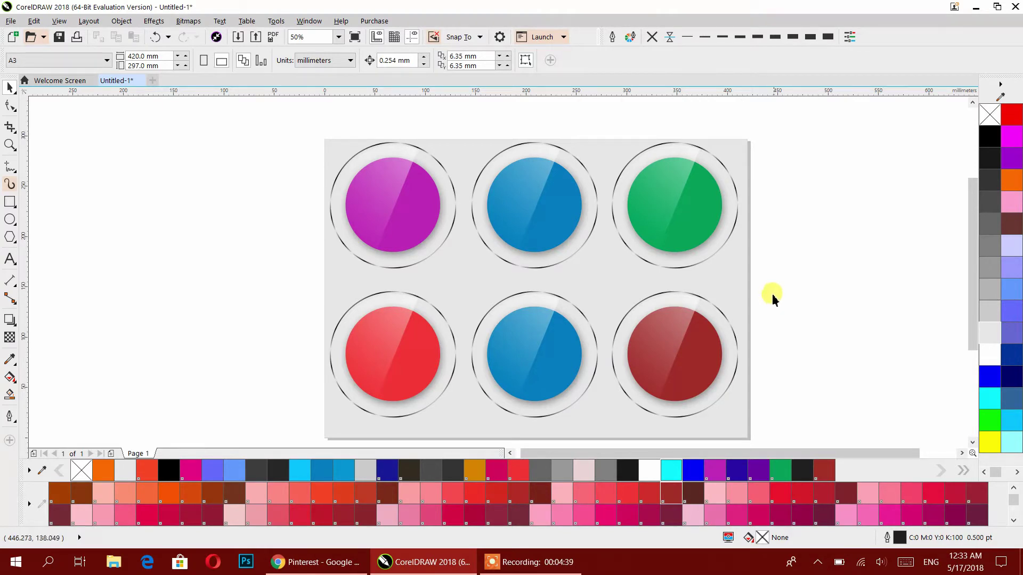
scroll(737, 276, "down", 1)
left_click_drag(771, 182, 525, 358)
left_click_drag(708, 258, 241, 204)
left_click(327, 303)
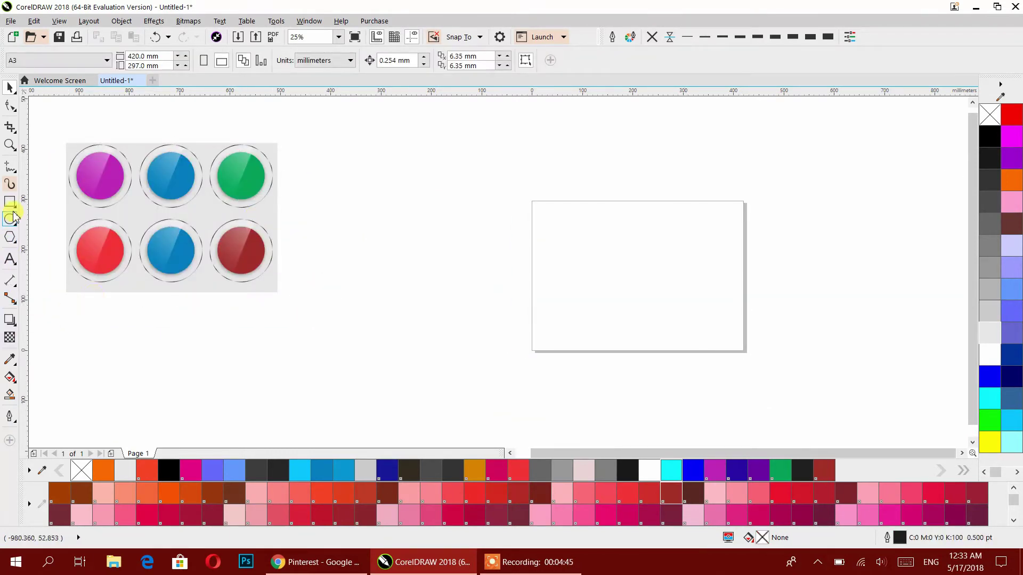
- Add a page-sized rectangle of 420 × 297 mm with a light grey fill and no outline
double_click(10, 203)
left_click(9, 87)
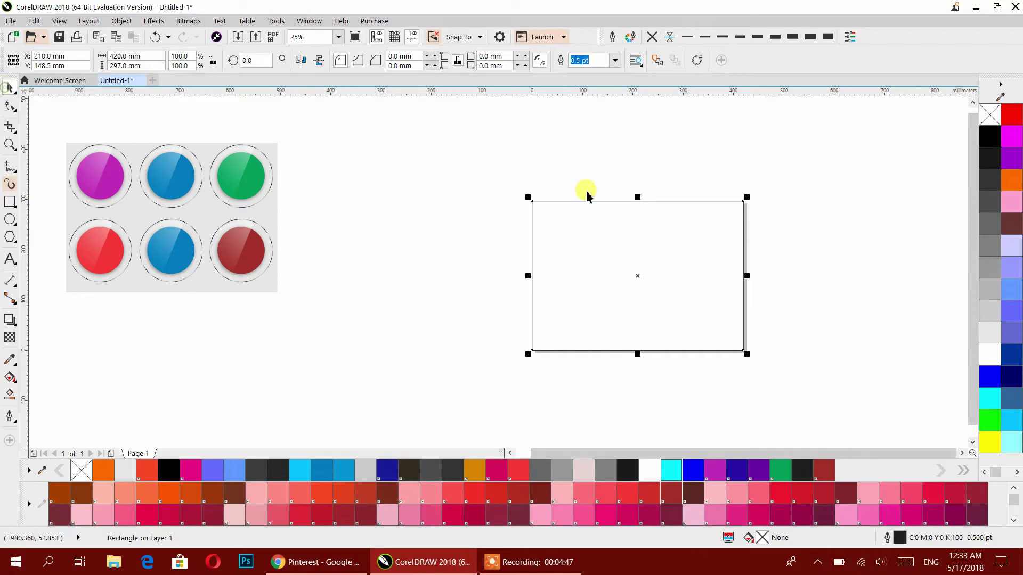
left_click(988, 334)
left_click(651, 37)
left_click(601, 134)
left_click_drag(636, 288, 592, 297)
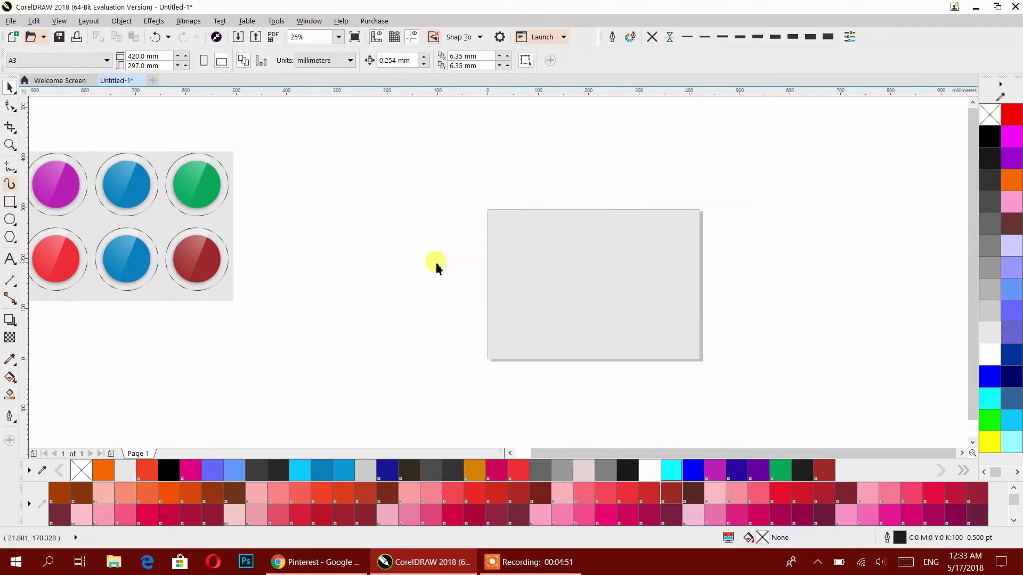
- Draw a rectangle about 236 × 113 mm in the empty area between the finished buttons and the page
left_click(9, 201)
left_click_drag(340, 251, 459, 308)
- Round all the rectangle's corners to about 21 mm, with individual radii of 80 mm at the lower left and 60 mm at the upper right
left_click(10, 105)
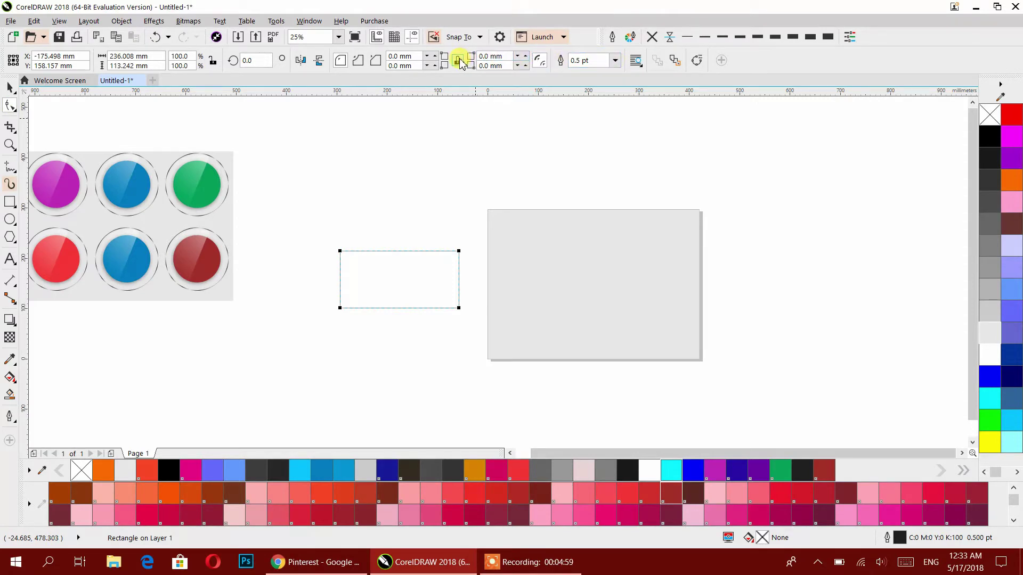
left_click_drag(340, 251, 354, 251)
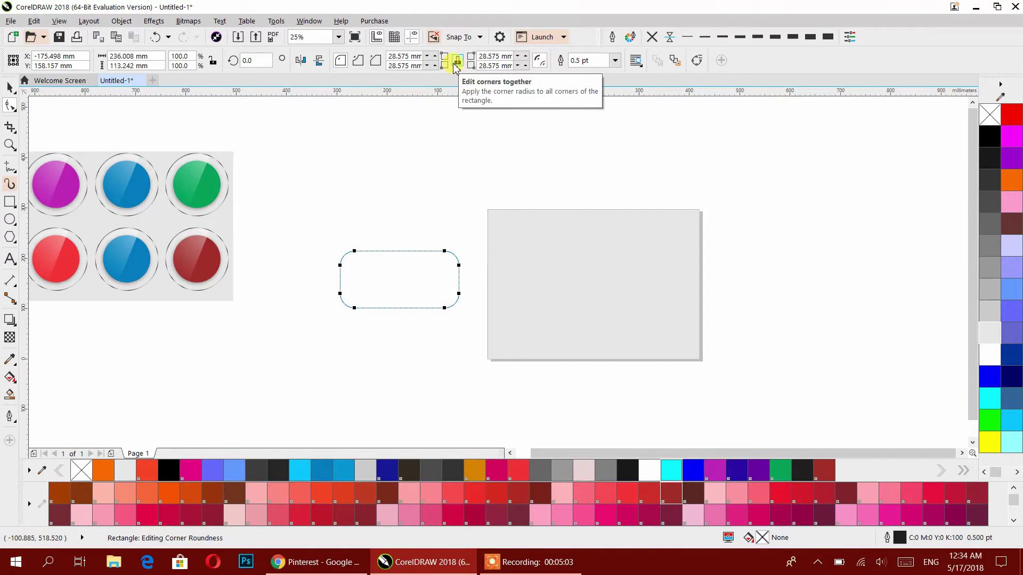
left_click(155, 37)
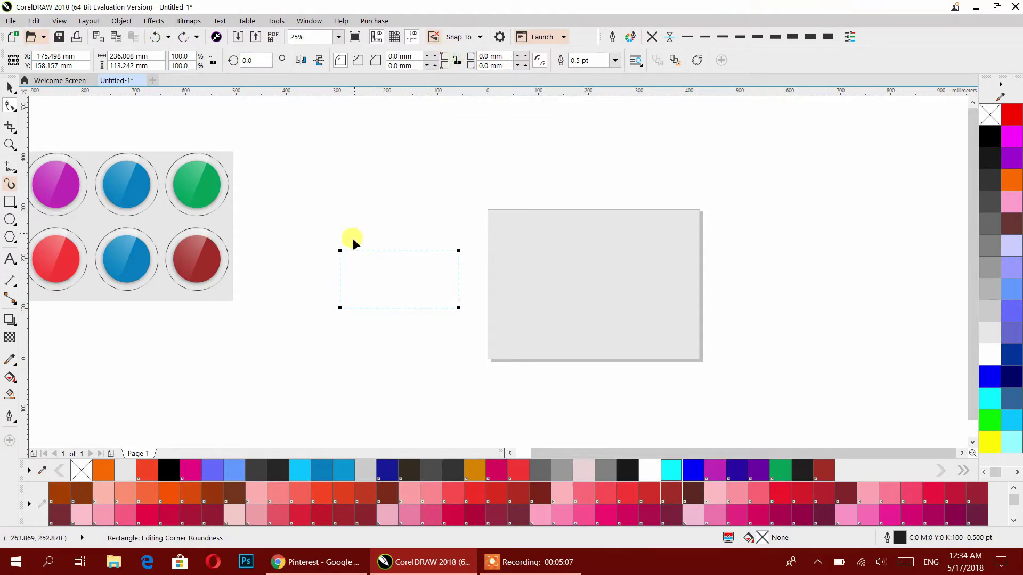
left_click_drag(356, 248, 355, 252)
left_click_drag(339, 255, 361, 258)
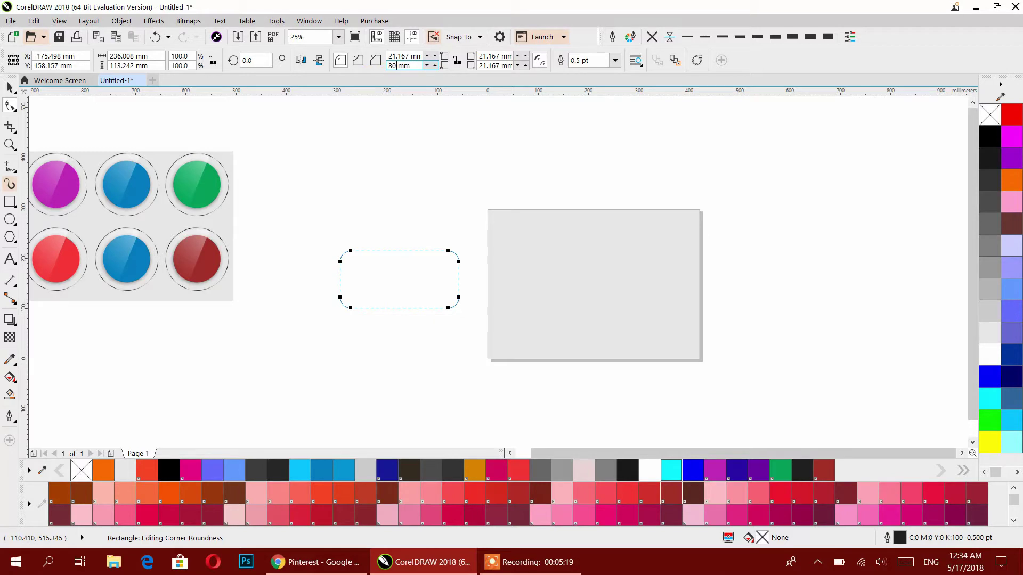
key("Return")
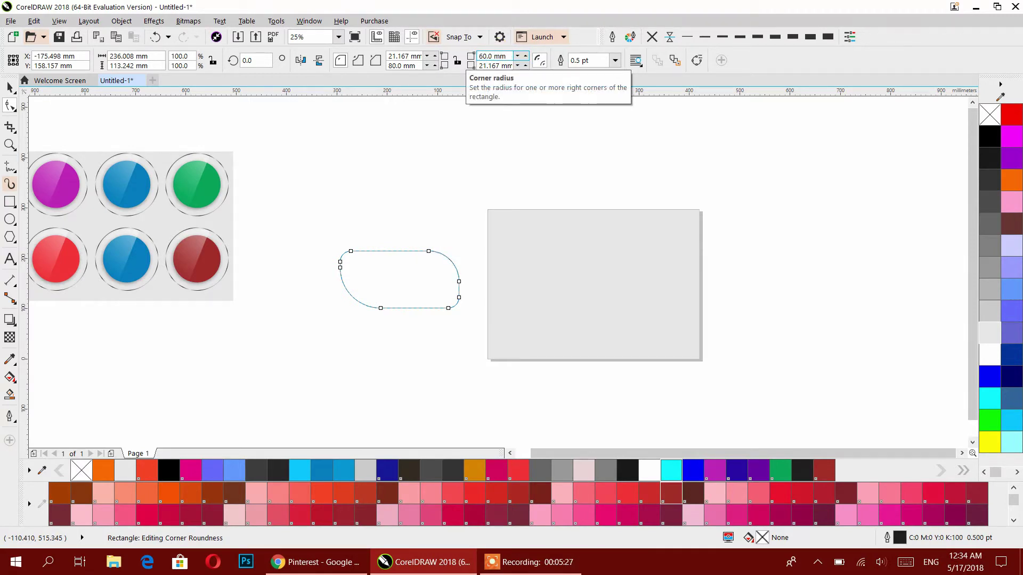
- Move the rounded shape onto the grey background and scale it proportionally to about 194 × 93 mm
left_click(10, 86)
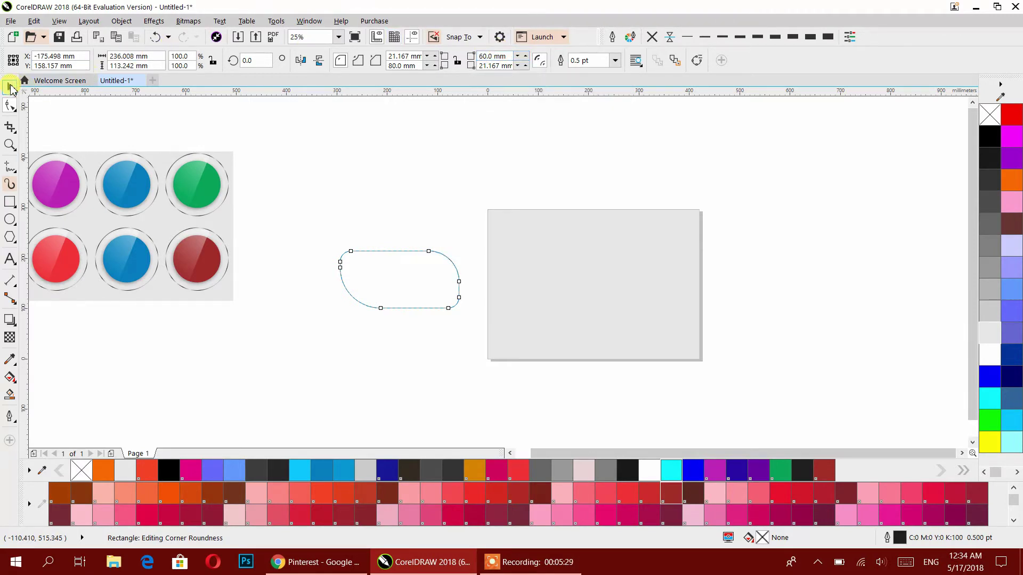
left_click_drag(404, 278, 572, 265)
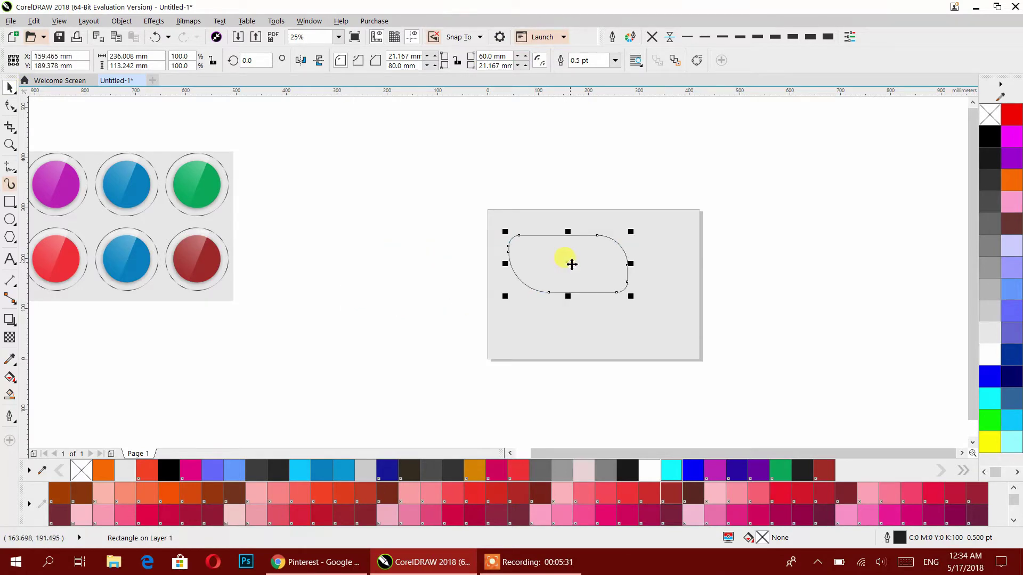
left_click_drag(630, 295, 619, 292)
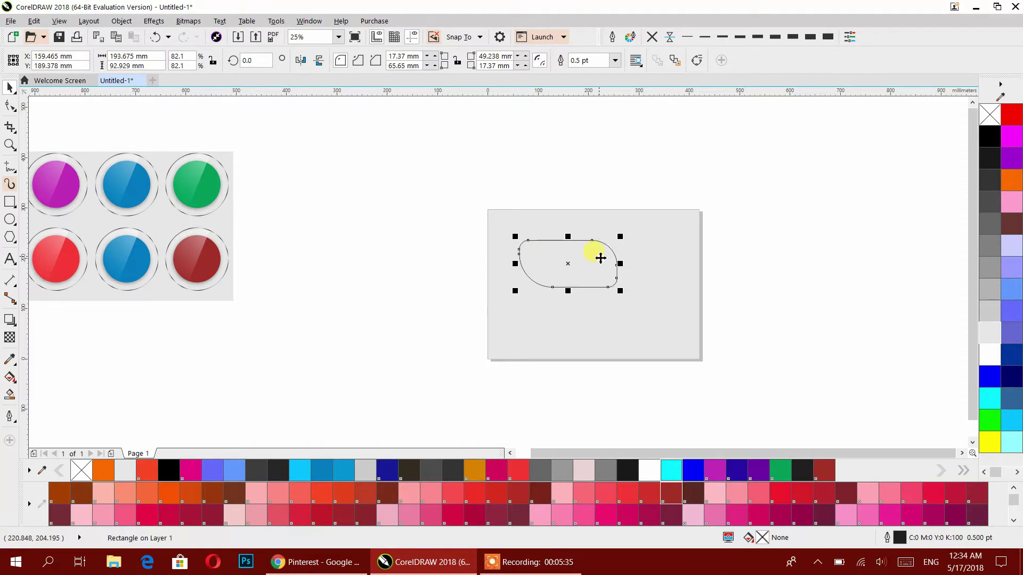
- Add a one-step inner contour about 8.9 mm inside the rounded shape and break the contour group apart
scroll(600, 258, "up", 3)
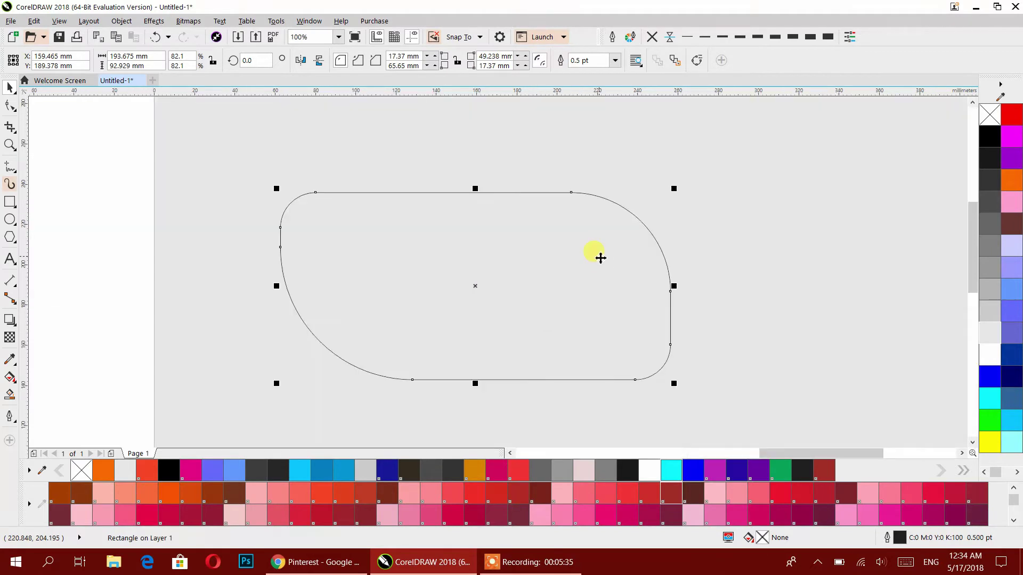
left_click(13, 325)
left_click(33, 336)
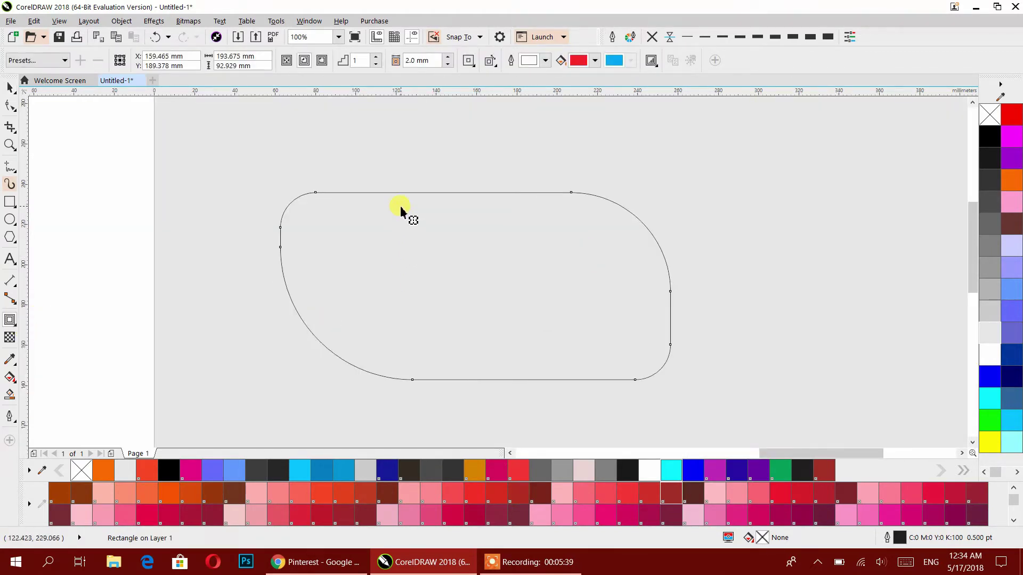
left_click_drag(398, 194, 407, 213)
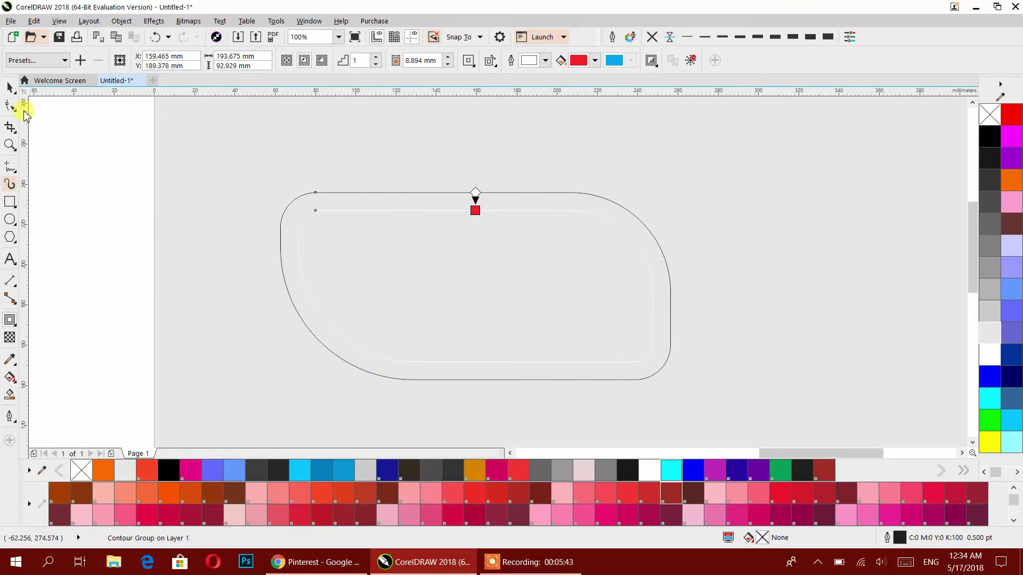
left_click(10, 88)
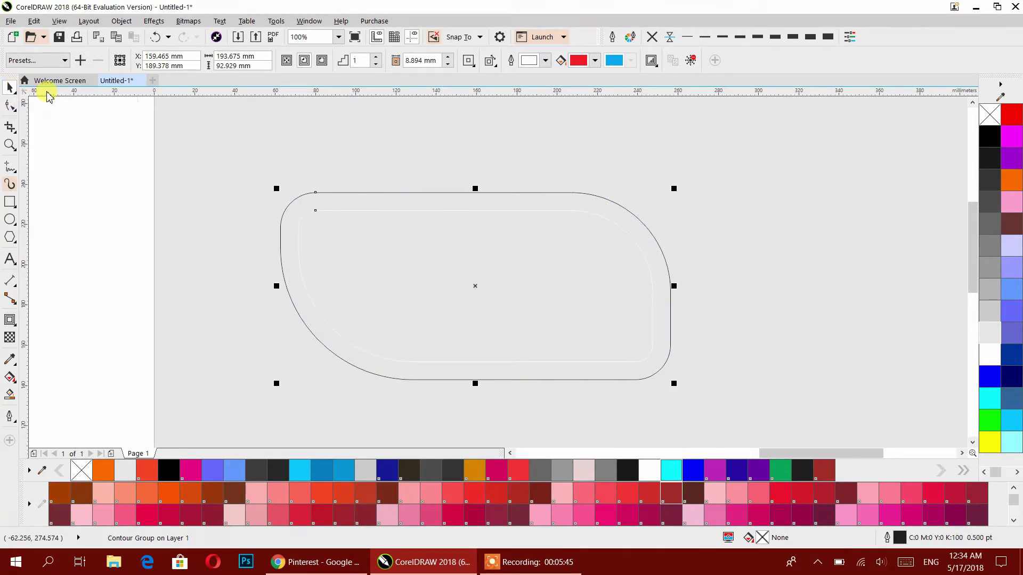
key("ctrl+k")
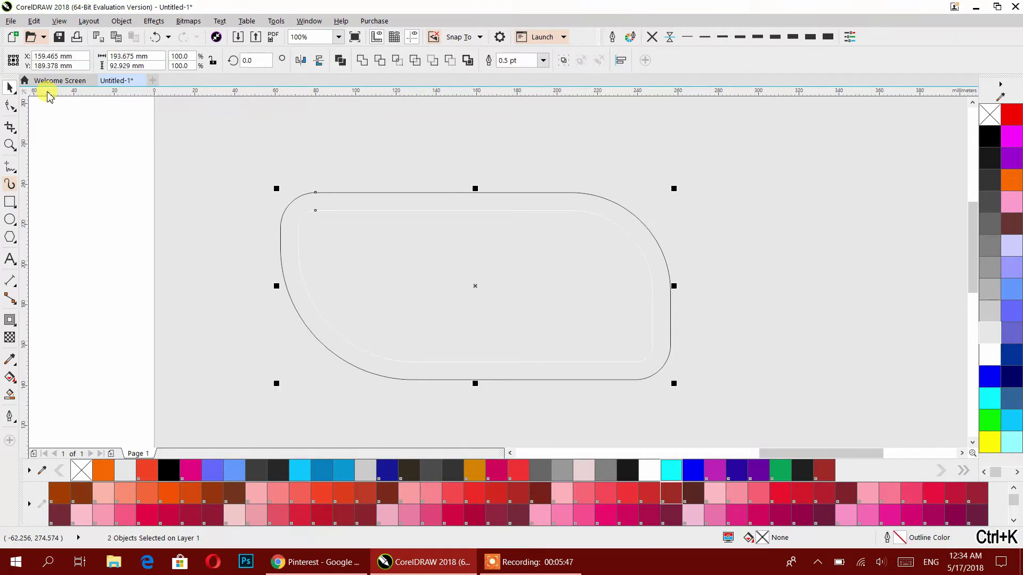
- Set the outline width of both the outer and inner rounded shapes to 3 pt
left_click(61, 142)
left_click_drag(80, 135, 701, 423)
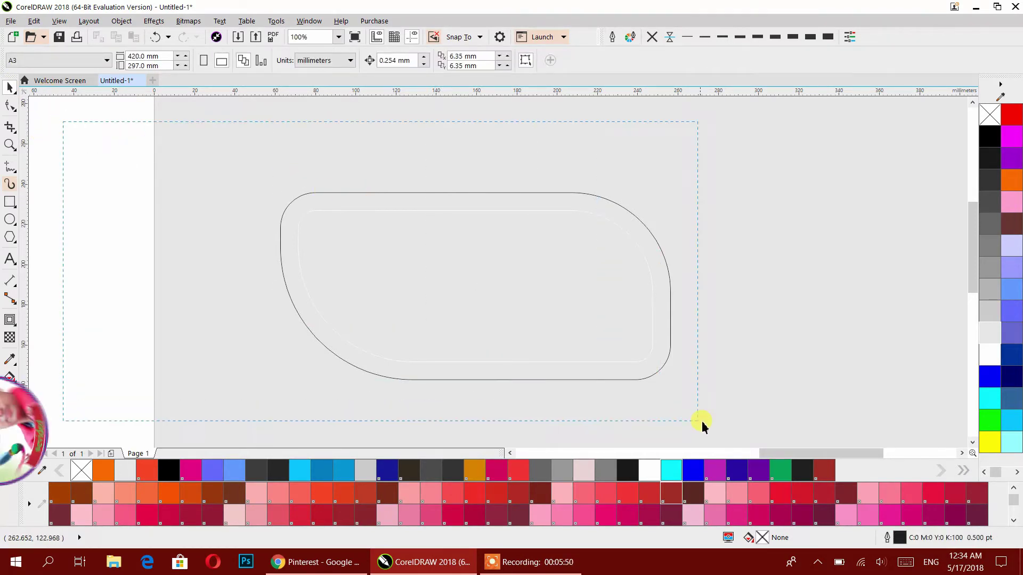
left_click(774, 38)
- Fill the inner rounded shape with light cyan #99FFFF and remove its outline
left_click(357, 213)
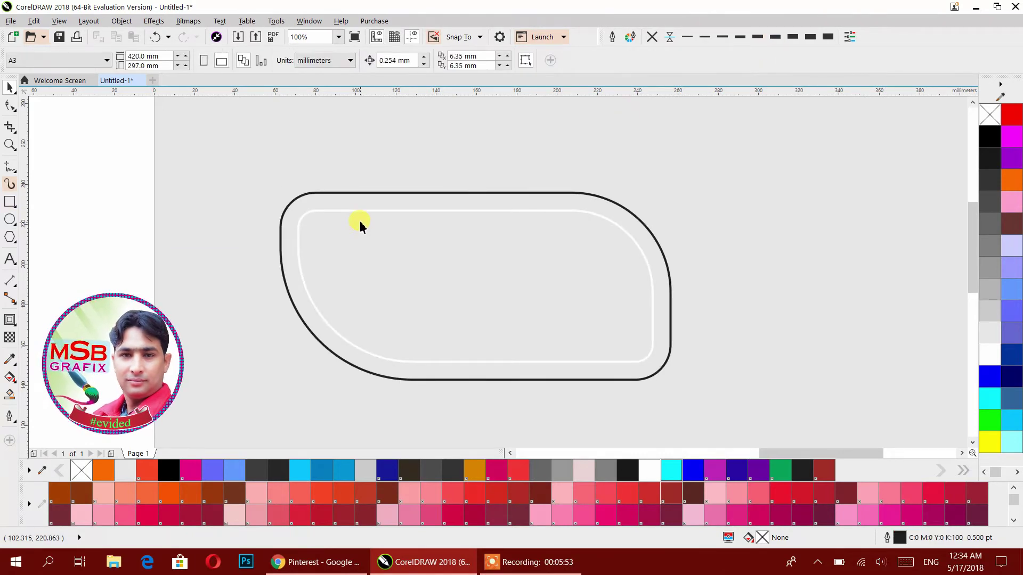
left_click(989, 138)
right_click(989, 139)
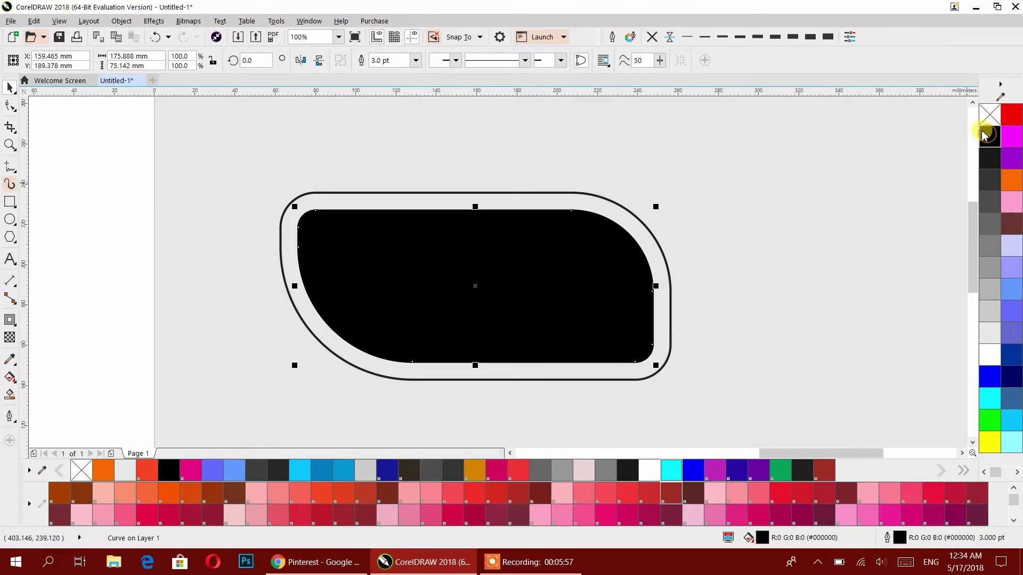
left_click(987, 117)
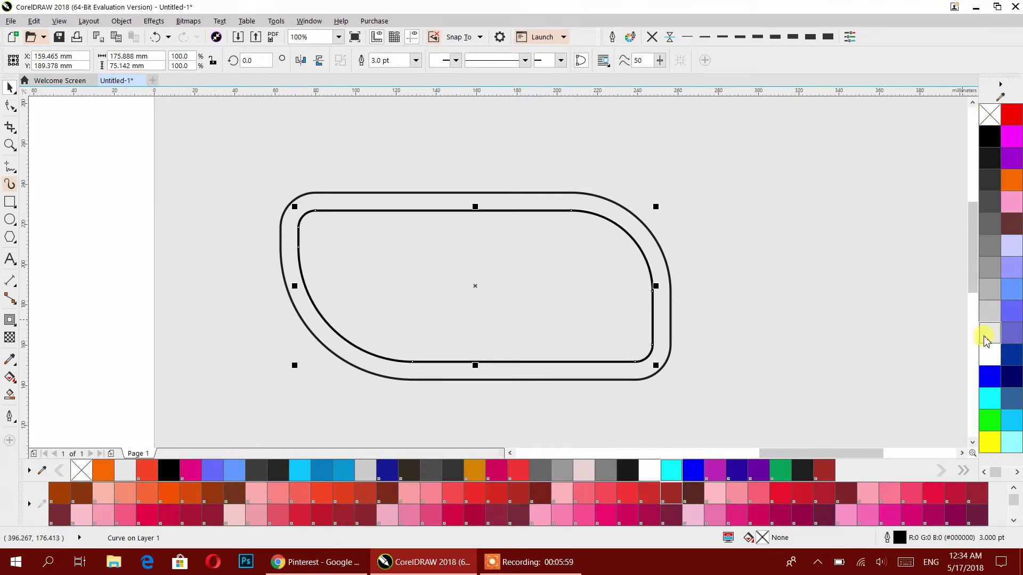
left_click(989, 317)
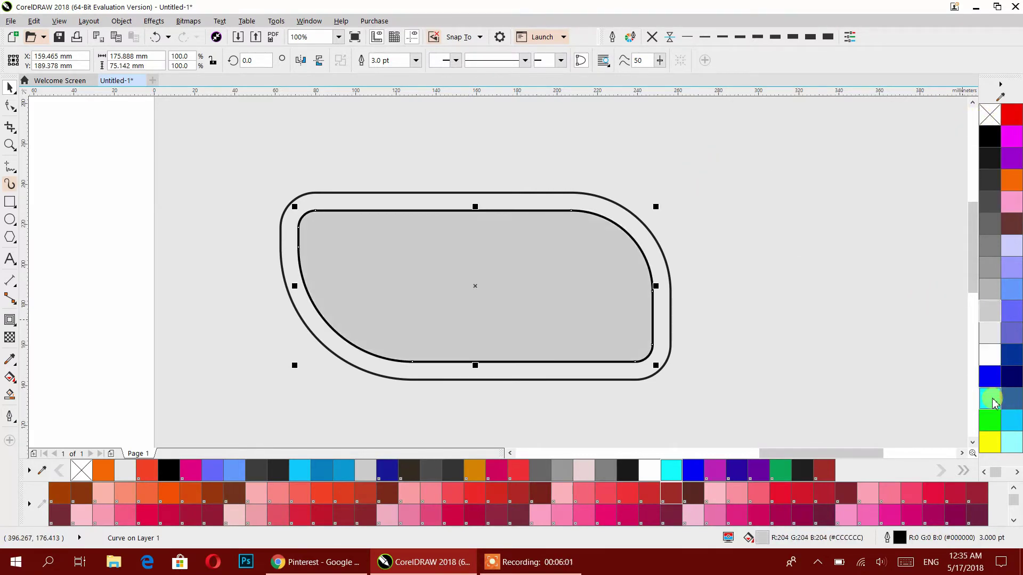
left_click(1010, 440)
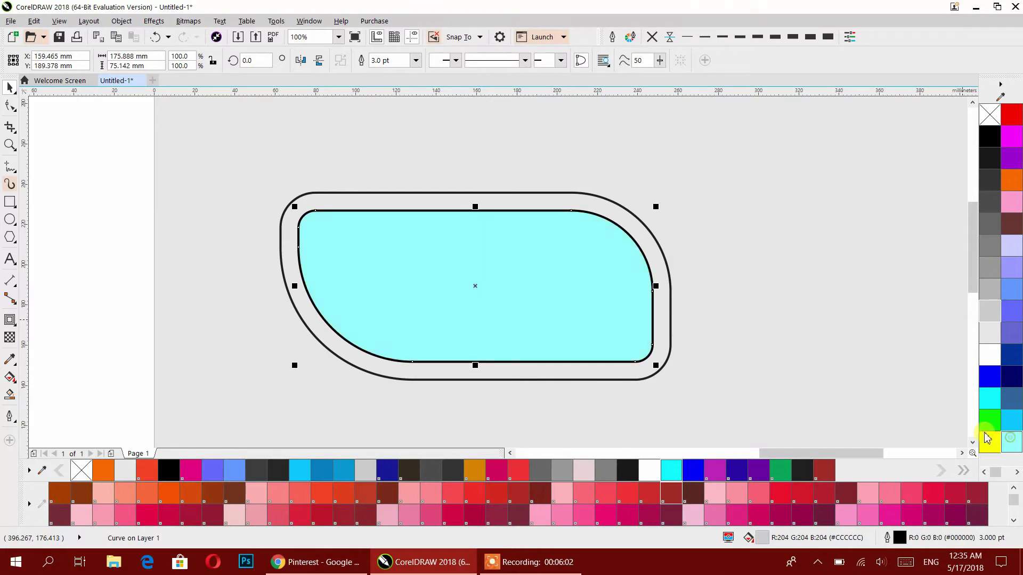
left_click(650, 38)
left_click(106, 249)
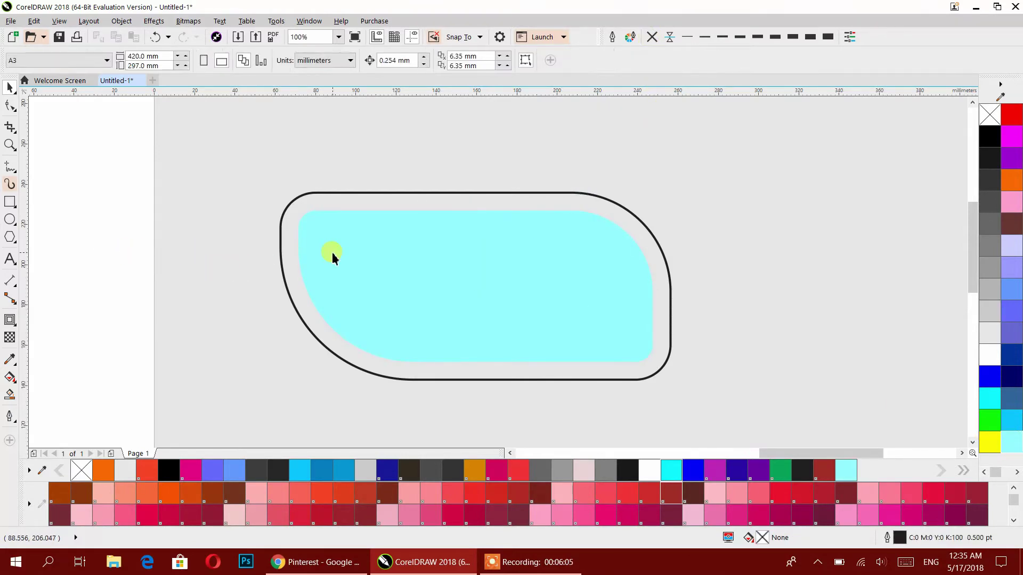
- Place a copy of the outer rounded outline to the upper right, centred at about X 341 mm, Y 210 mm
left_click_drag(342, 193, 706, 152)
right_click(707, 153)
- Change the inner rounded shape's fill to PANTONE Rubine Red C
left_click_drag(559, 256, 486, 263)
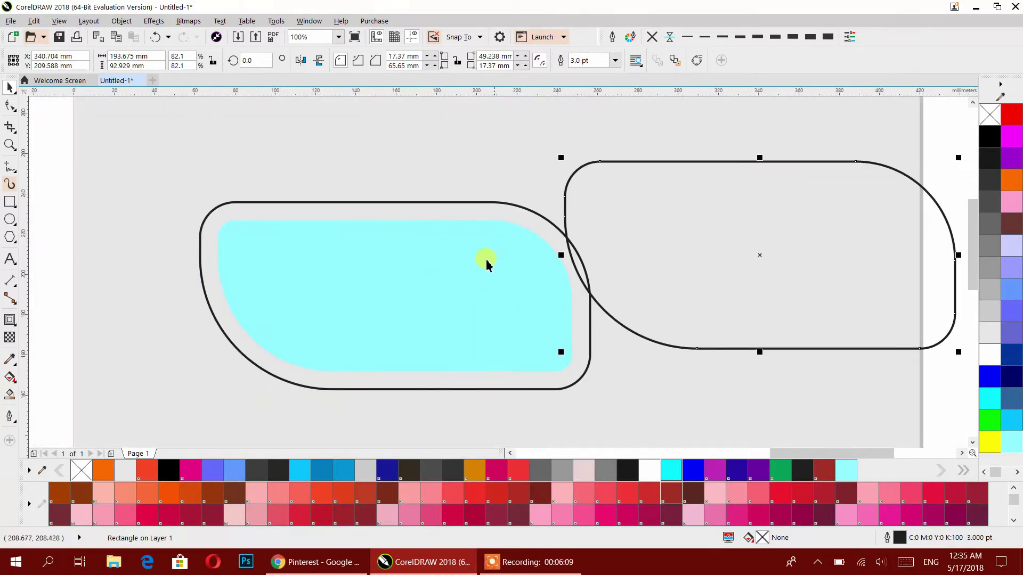
left_click(246, 255)
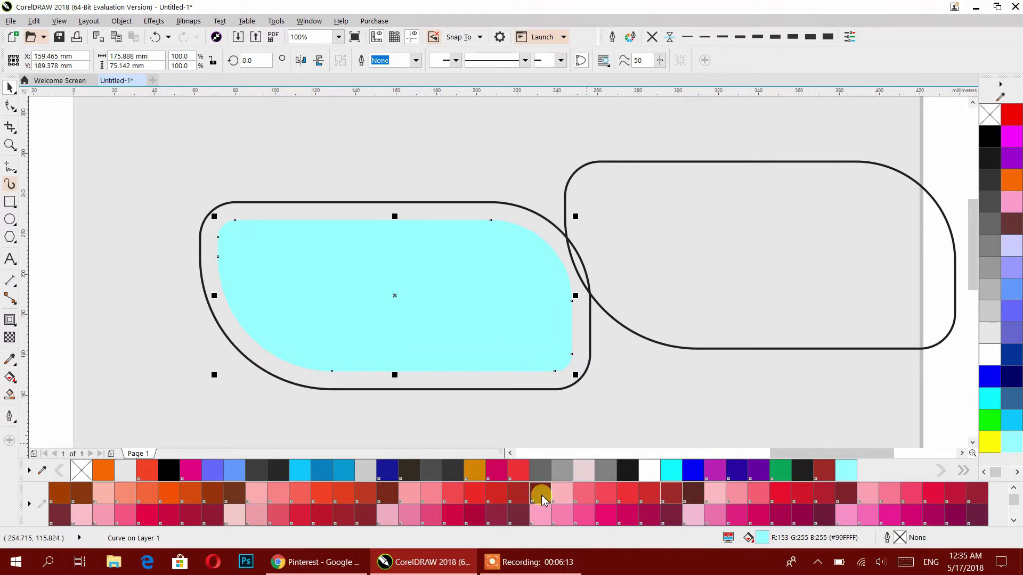
left_click(502, 472)
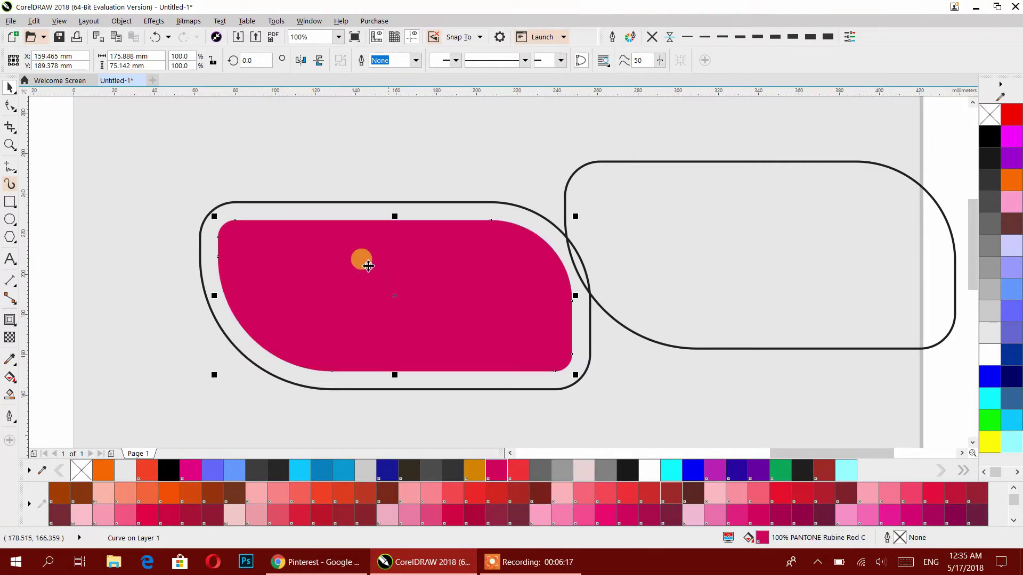
- Group the pink shape with its outer outline and add a perspective tapering towards the left, about 176 × 104 mm overall
left_click_drag(40, 133, 627, 409)
key("ctrl+g")
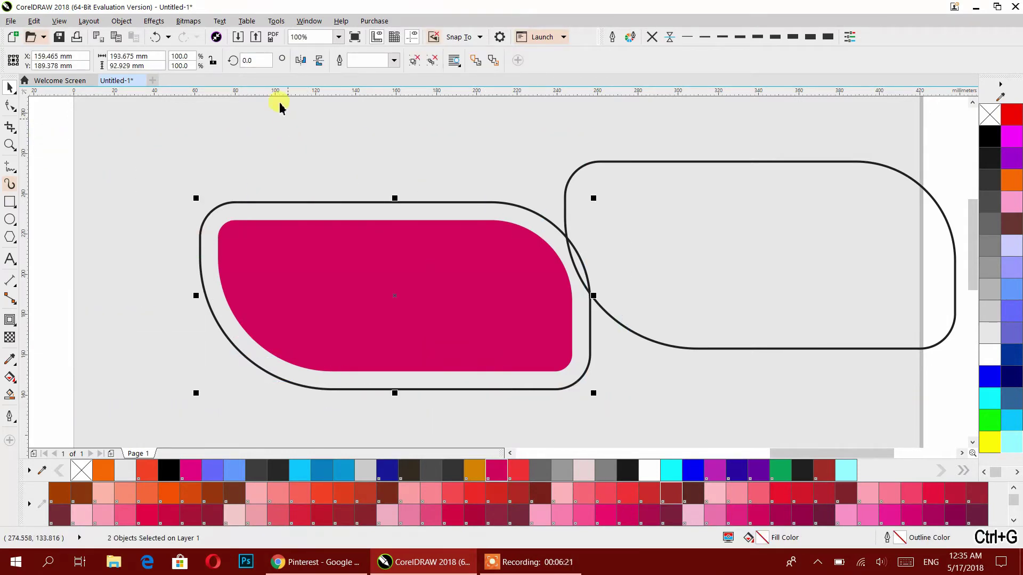
left_click(154, 21)
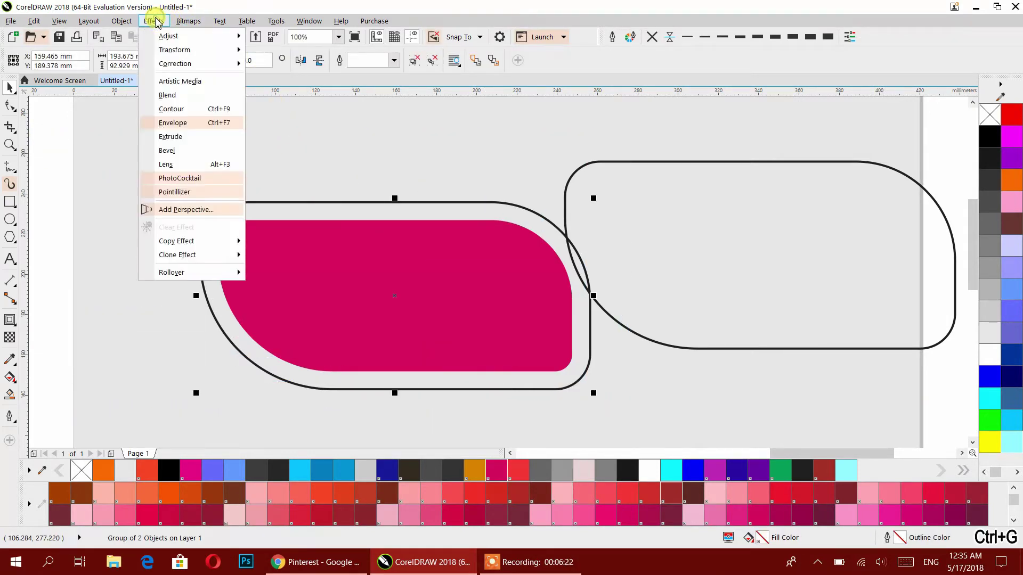
left_click(177, 209)
left_click_drag(199, 202, 230, 174)
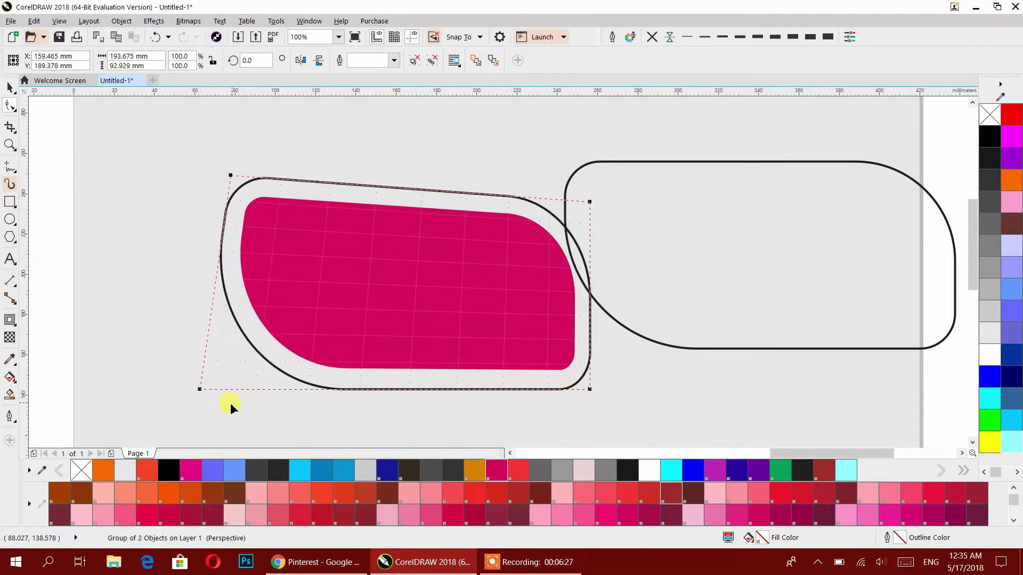
left_click_drag(200, 391, 217, 307)
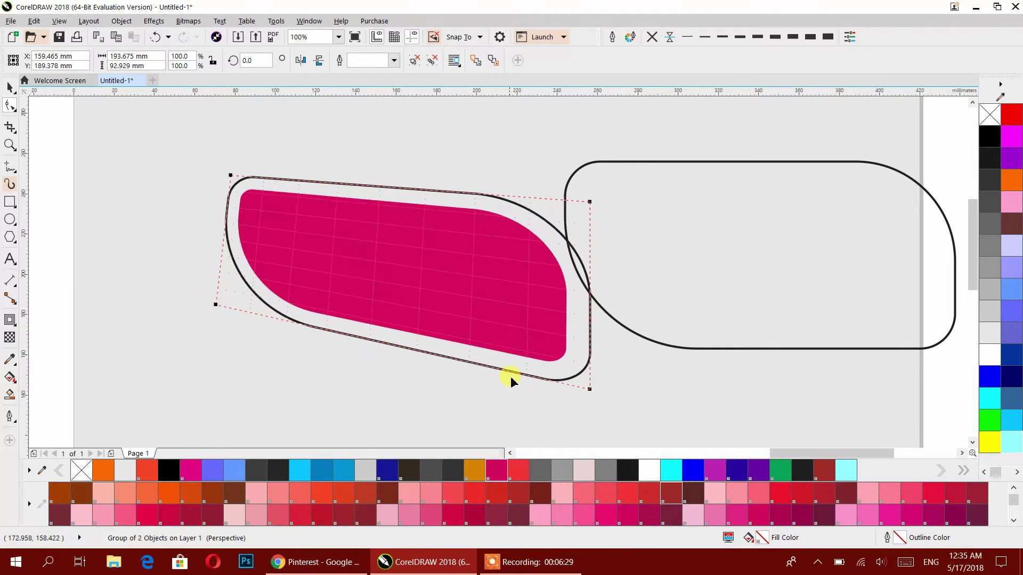
left_click_drag(590, 389, 571, 396)
left_click(6, 85)
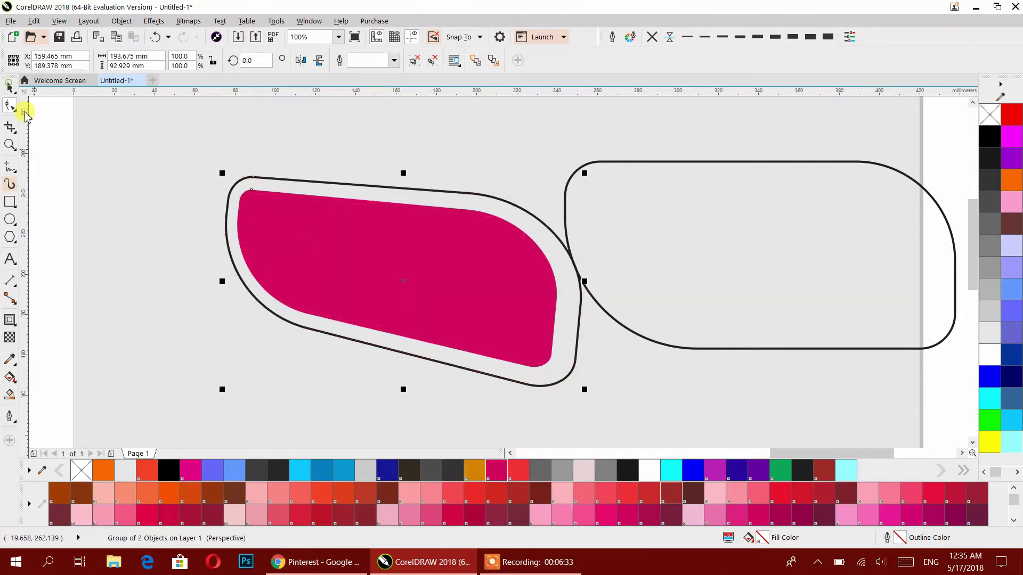
- Delete the spare rounded outline to the right of the slanted button
left_click(50, 164)
left_click(490, 220)
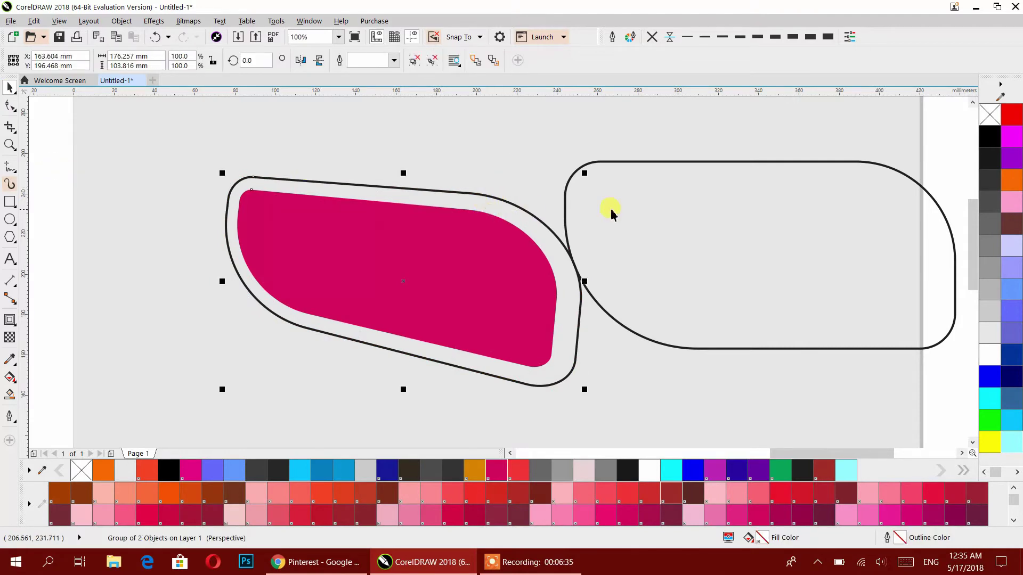
left_click(613, 207)
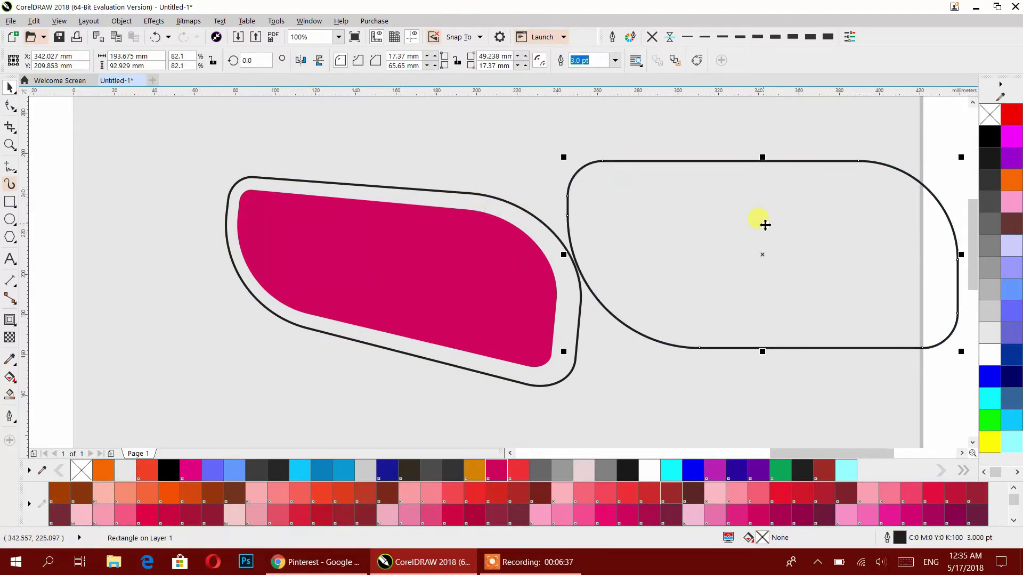
key("Delete")
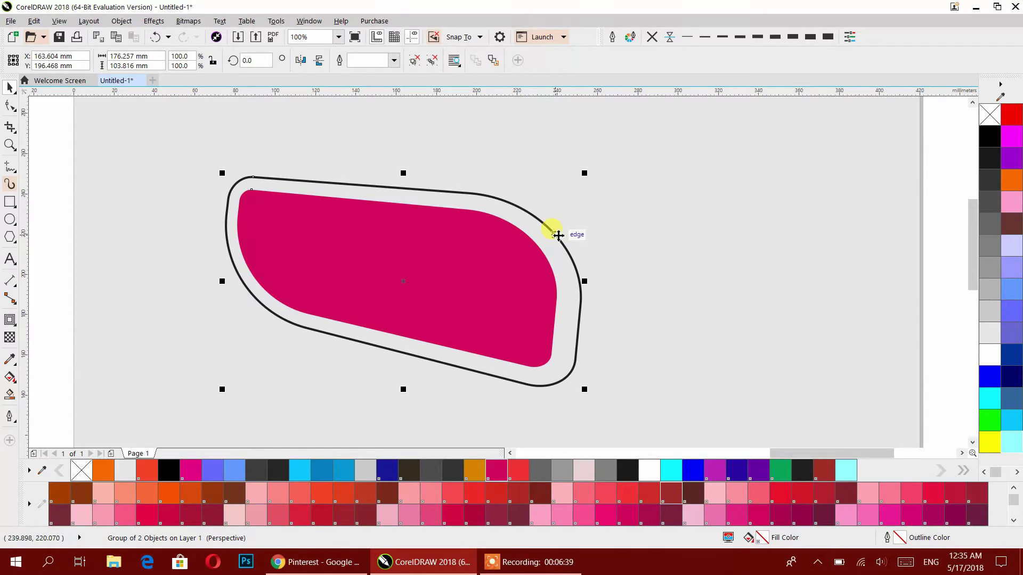
- Place a copy of the slanted group to the upper right, ungroup it and delete the copy's pink shape
left_click_drag(558, 235, 869, 206)
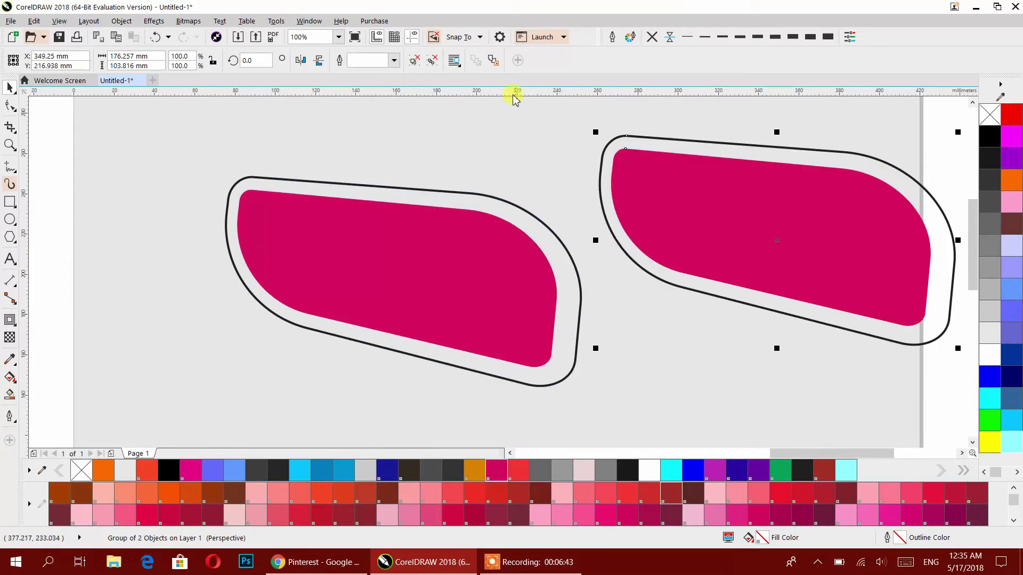
left_click(415, 61)
left_click(50, 126)
left_click(651, 167)
key("Delete")
- Move the copied outline over the button, rotate it to about 9° and skew it slightly so it crosses the original outline
left_click_drag(817, 152, 376, 174)
left_click(437, 191)
left_click_drag(197, 281, 205, 330)
left_click_drag(386, 392, 399, 388)
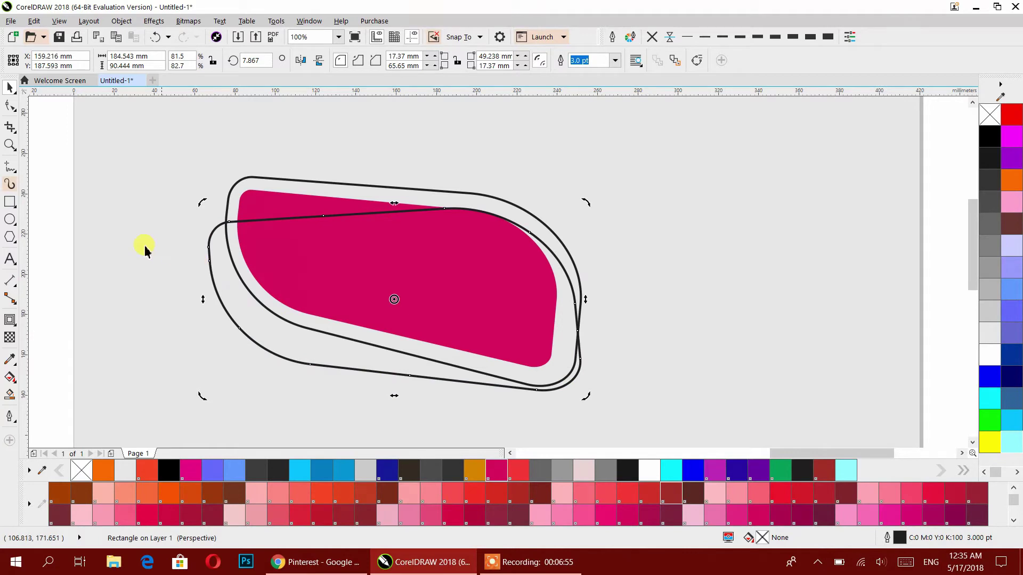
left_click(46, 205)
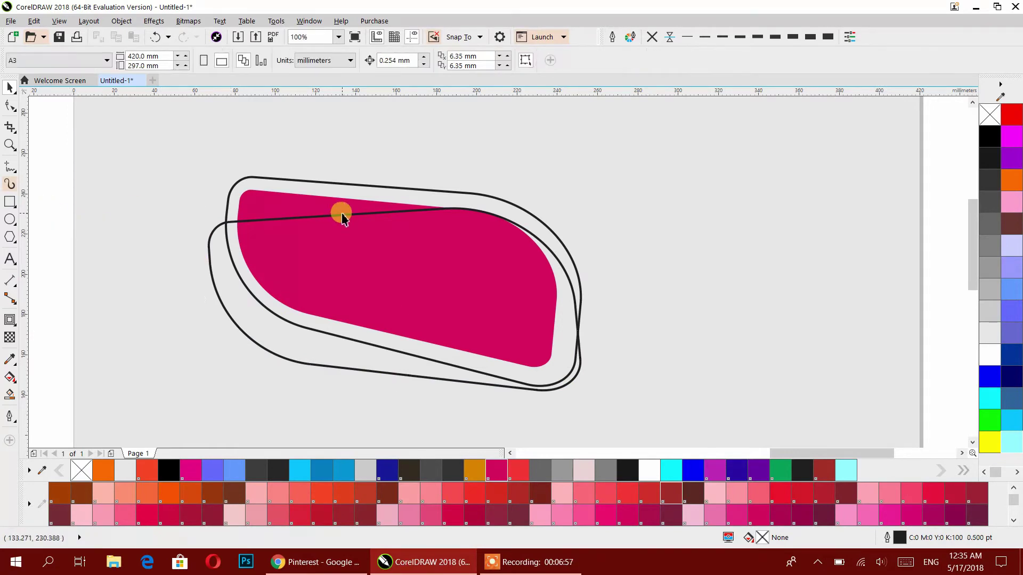
left_click_drag(342, 215, 399, 167)
left_click(276, 179)
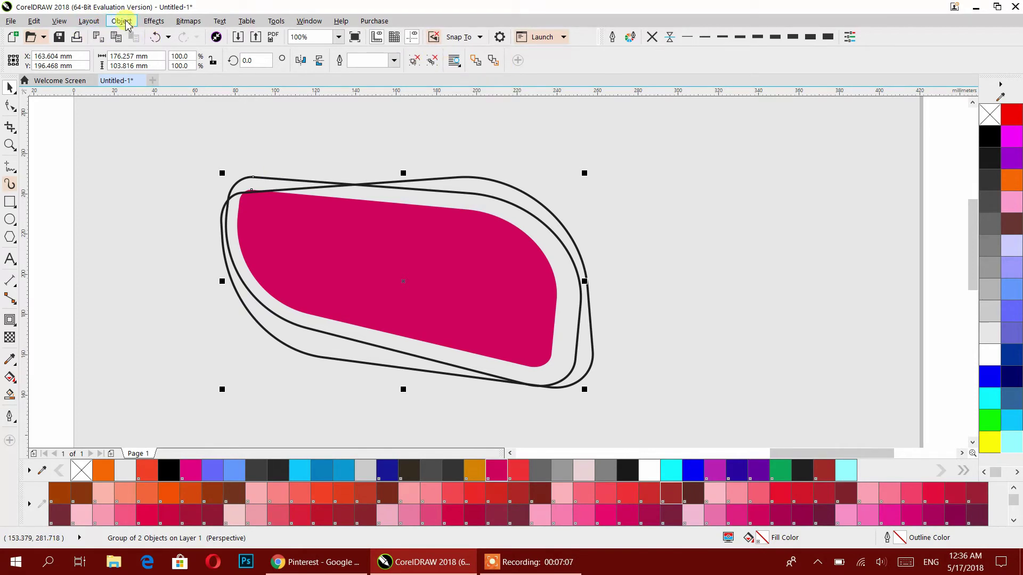
left_click(153, 22)
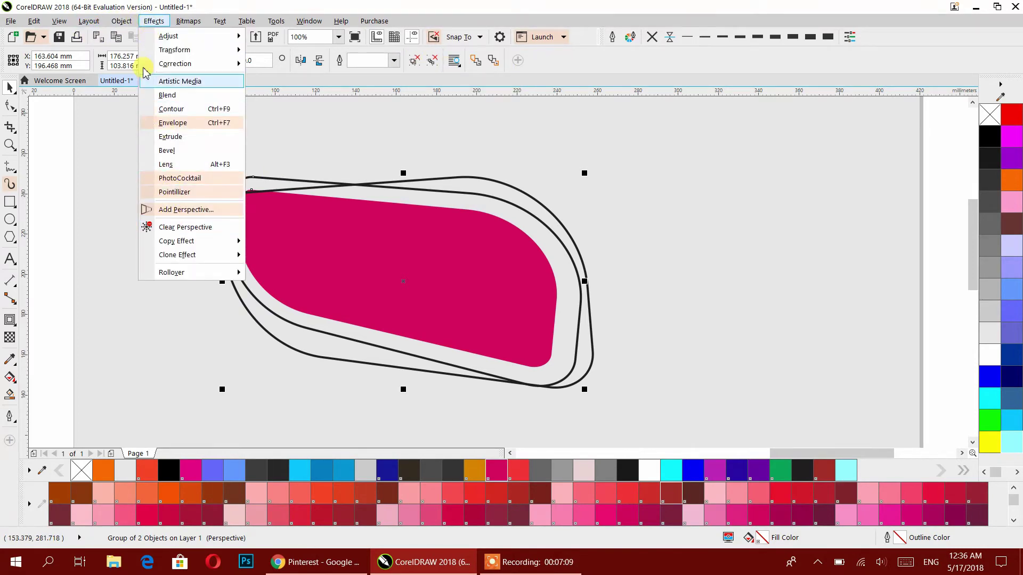
mouse_move(121, 21)
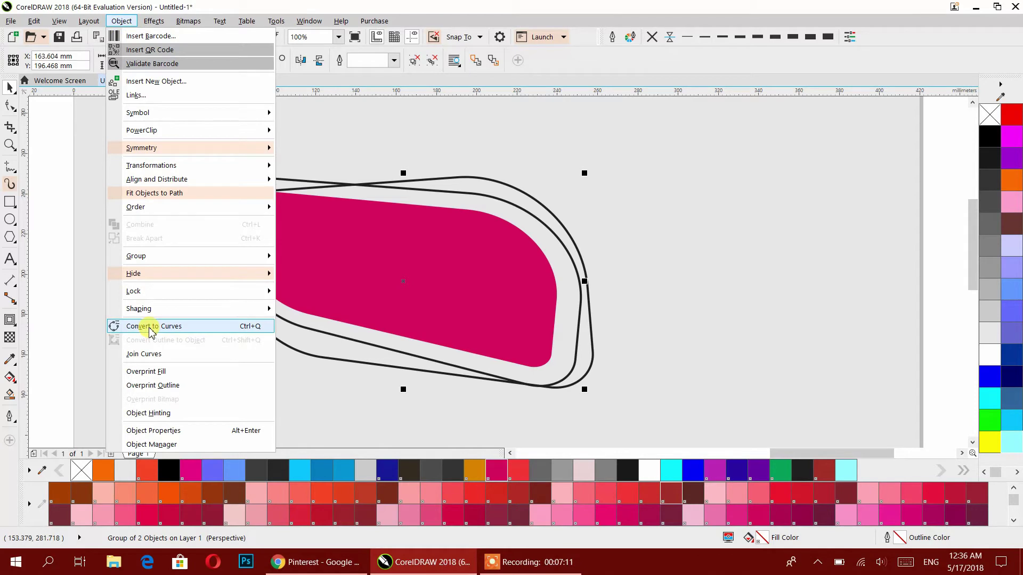
left_click(62, 208)
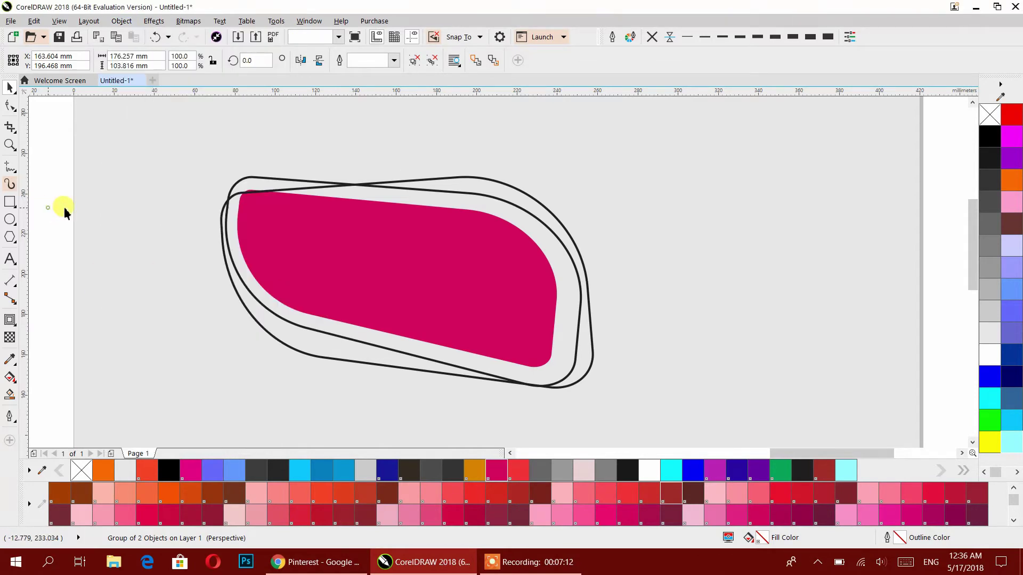
left_click(253, 188)
left_click(987, 114)
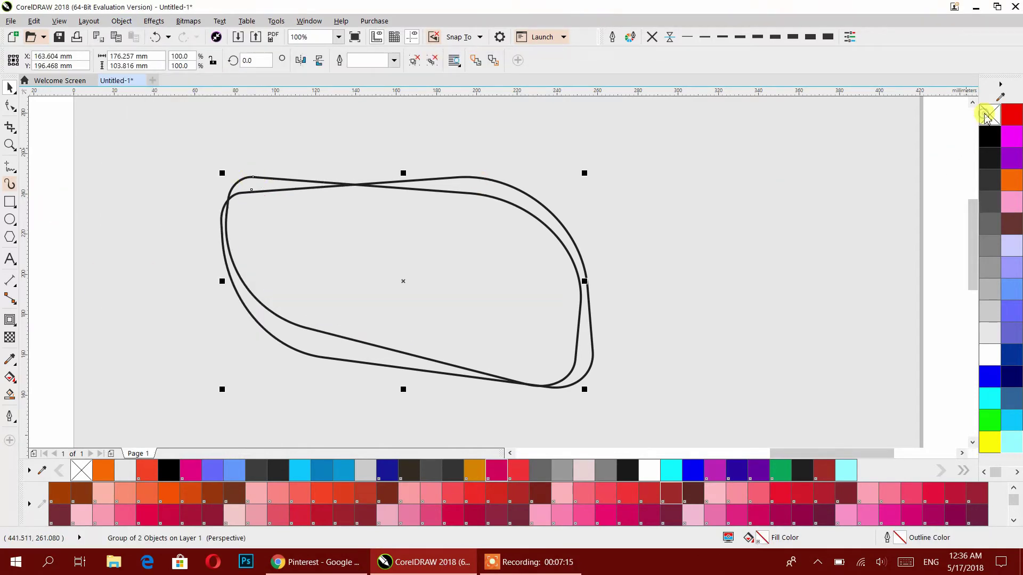
key("ctrl+z")
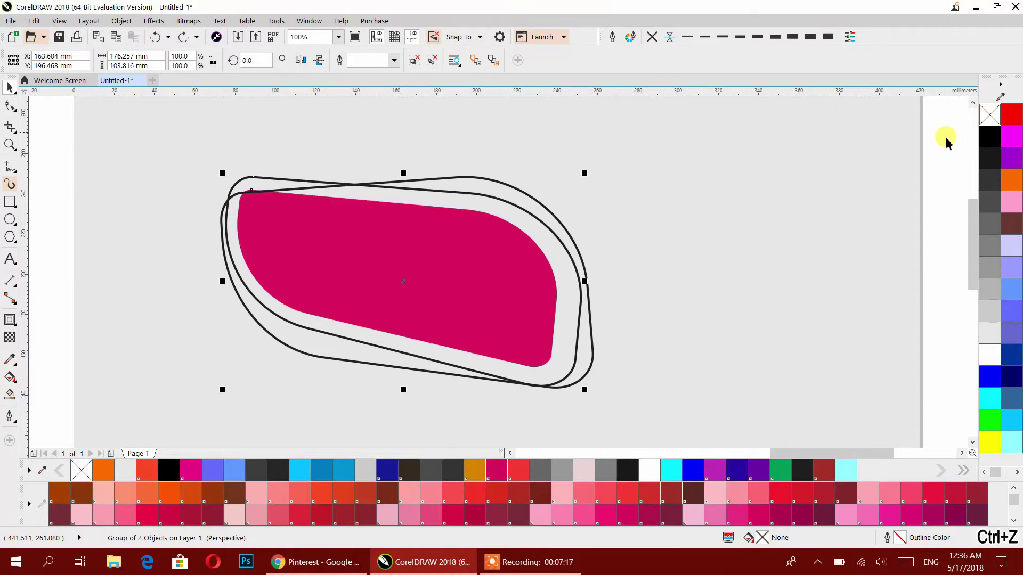
- Ungroup the pink button and convert its outer outline to an object
left_click(412, 62)
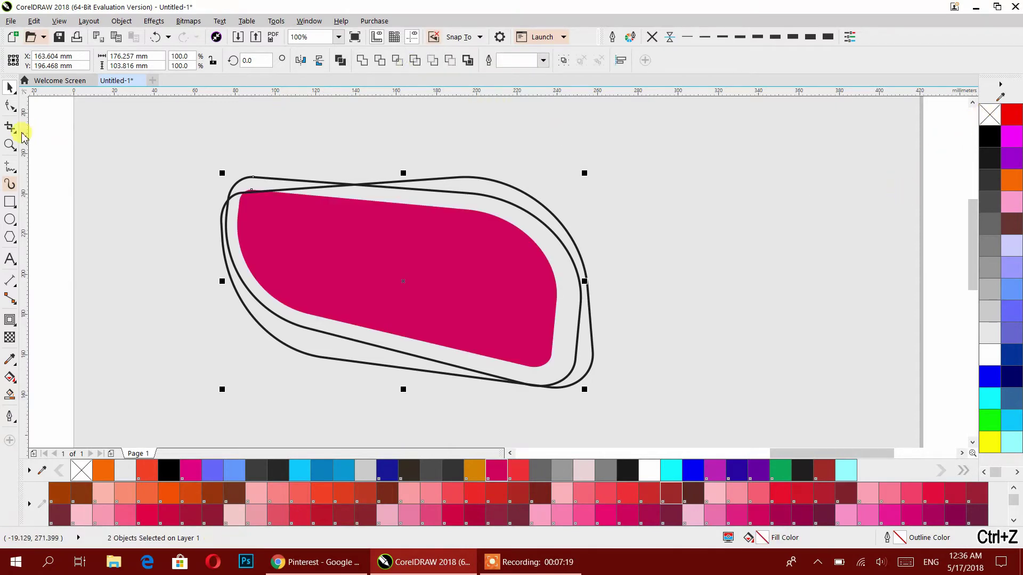
left_click(265, 179)
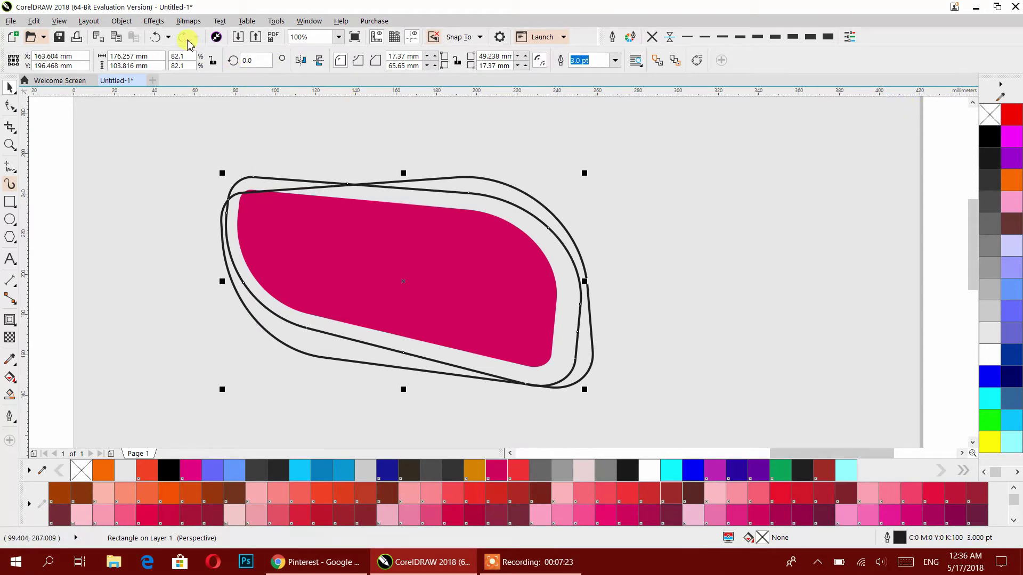
left_click(121, 21)
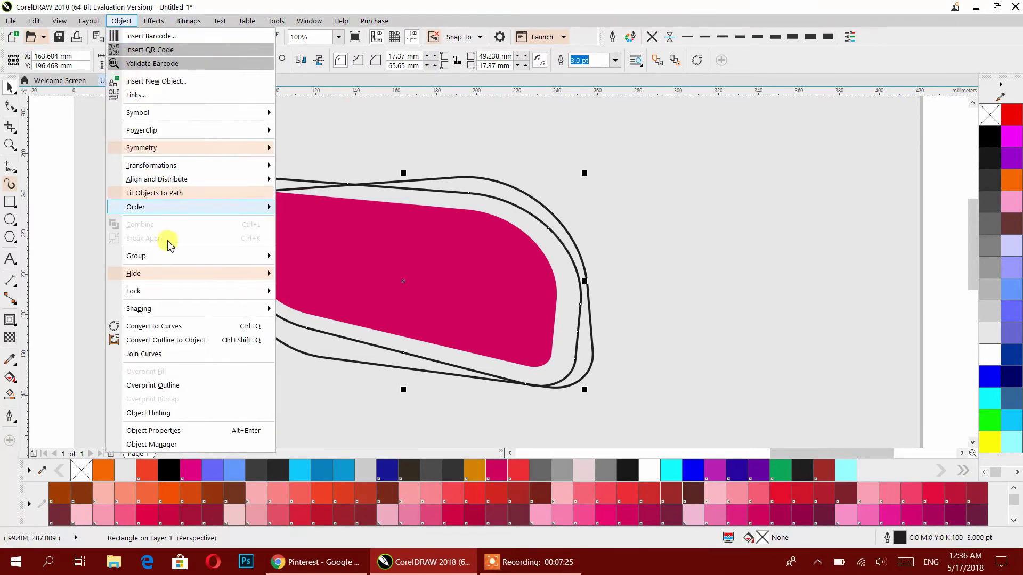
left_click(209, 346)
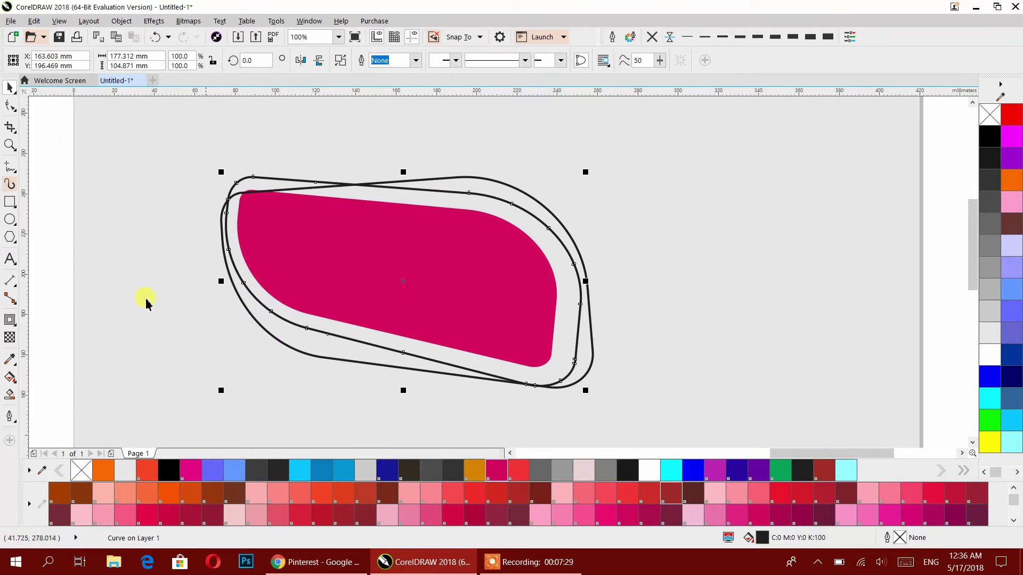
- Apply a linear fountain fill to the converted outline with dark grey #333333 at both ends
left_click(11, 377)
left_click_drag(421, 183, 455, 313)
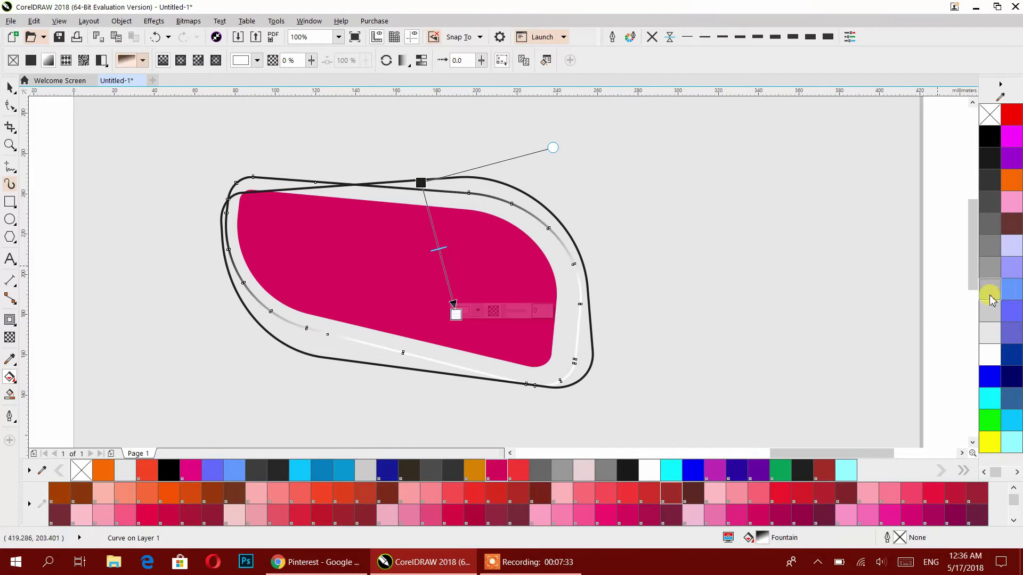
left_click(989, 181)
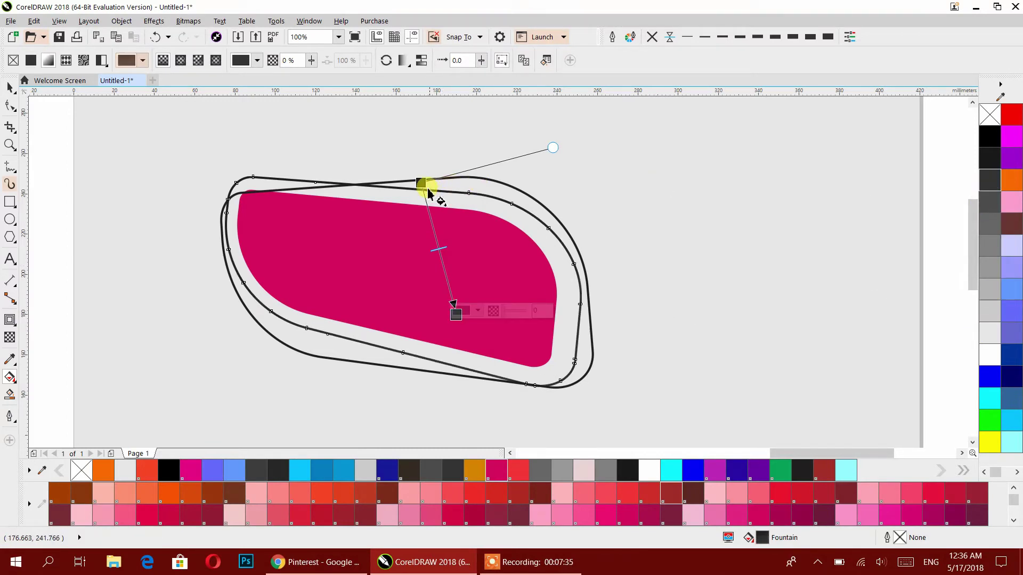
left_click(426, 185)
left_click(989, 184)
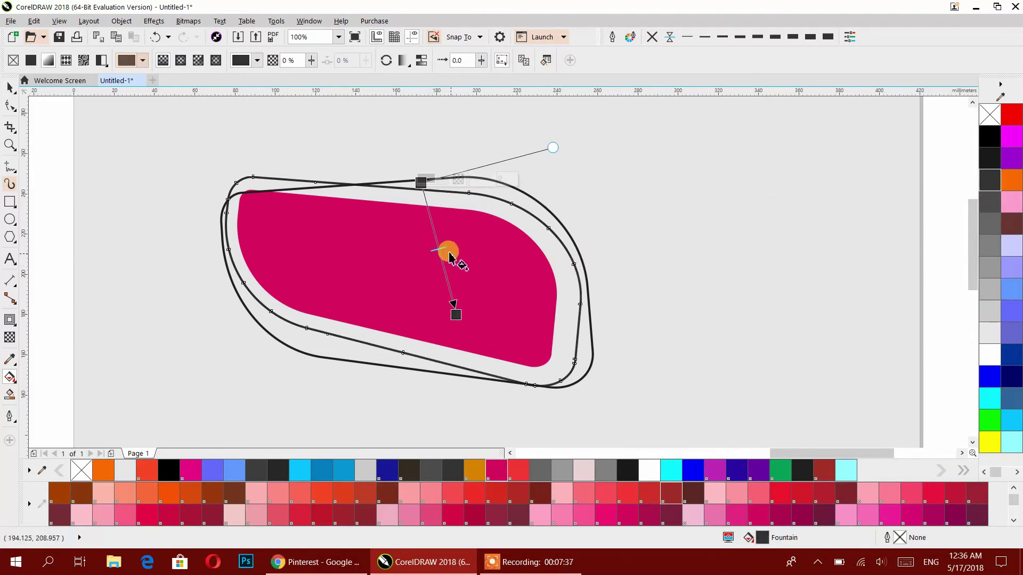
- Add a light grey colour node to the outline's fountain fill at 42%
double_click(439, 240)
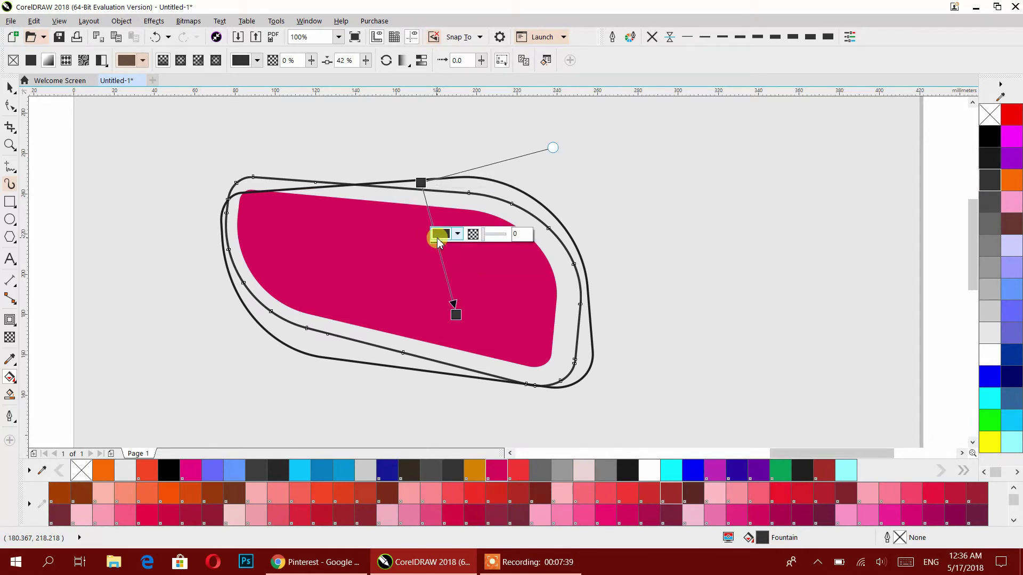
left_click(457, 234)
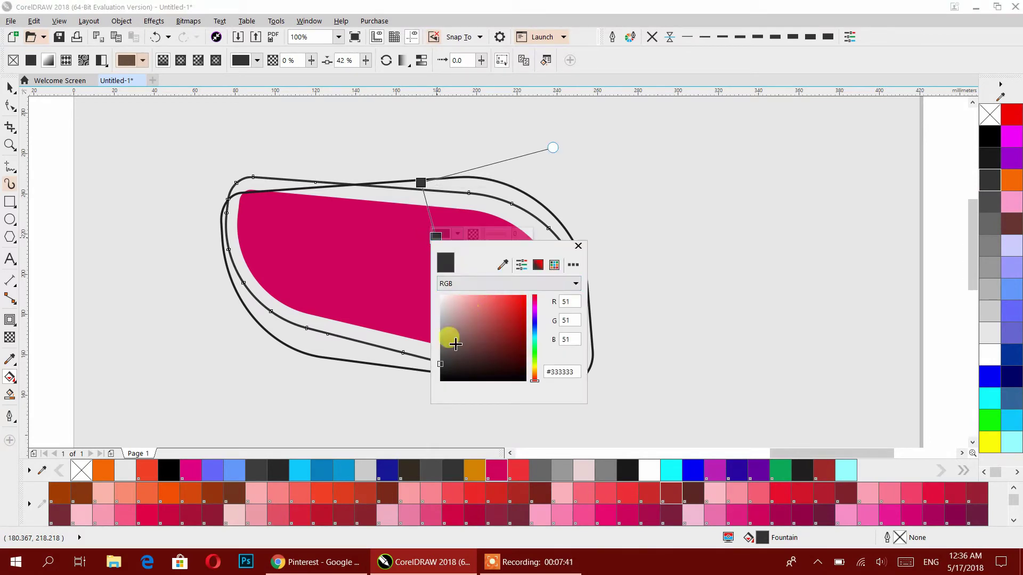
left_click(449, 332)
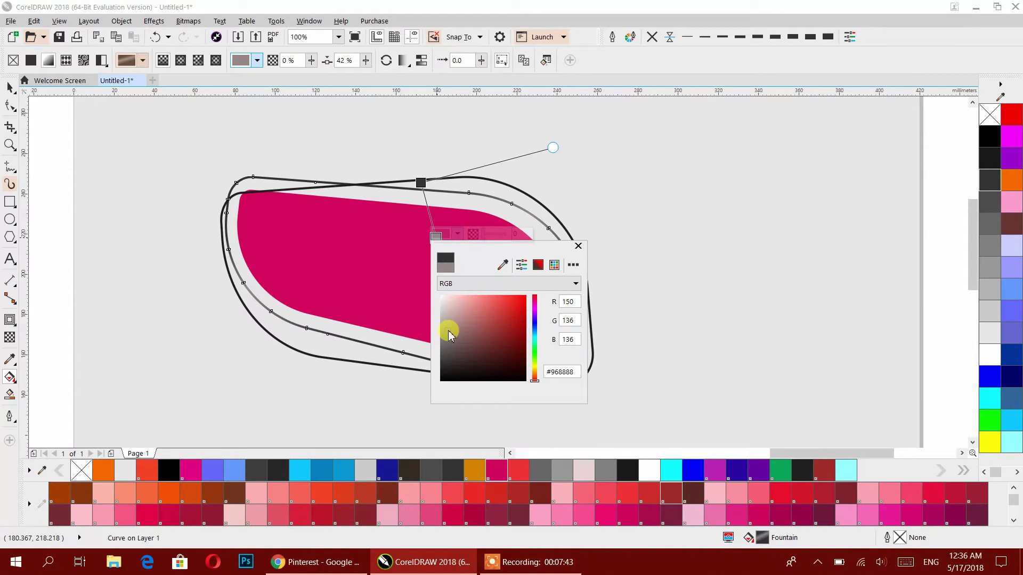
left_click(443, 322)
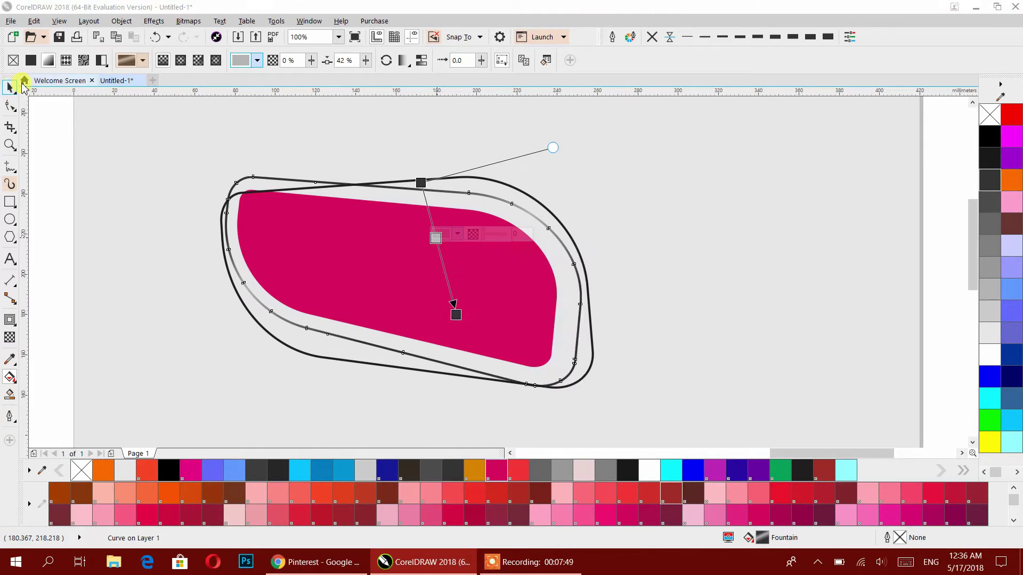
- Set the outline's fountain fill to Repeat and shorten the gradient into narrow metallic bands
left_click(403, 60)
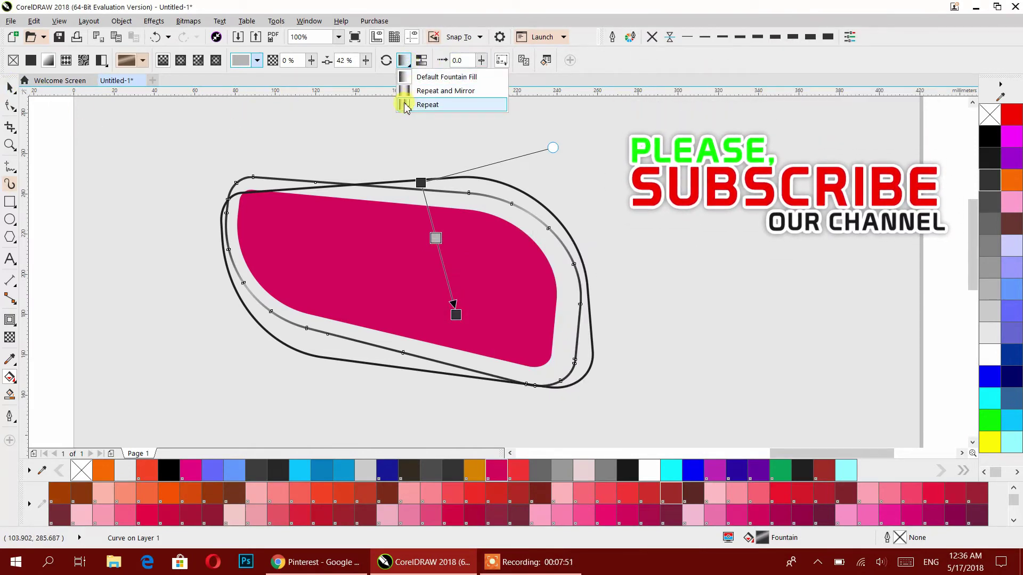
left_click(427, 105)
left_click_drag(398, 202, 411, 224)
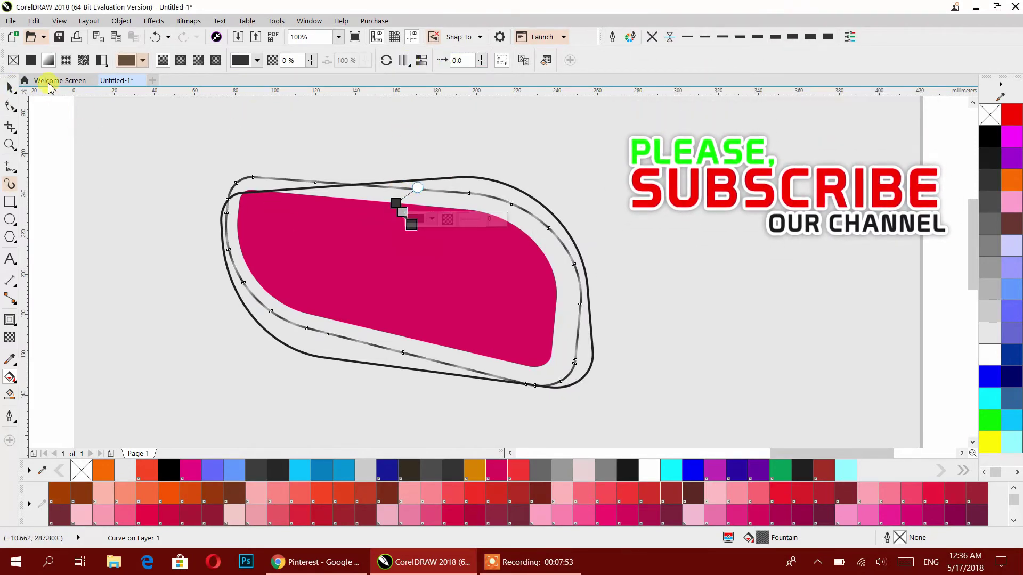
left_click(10, 86)
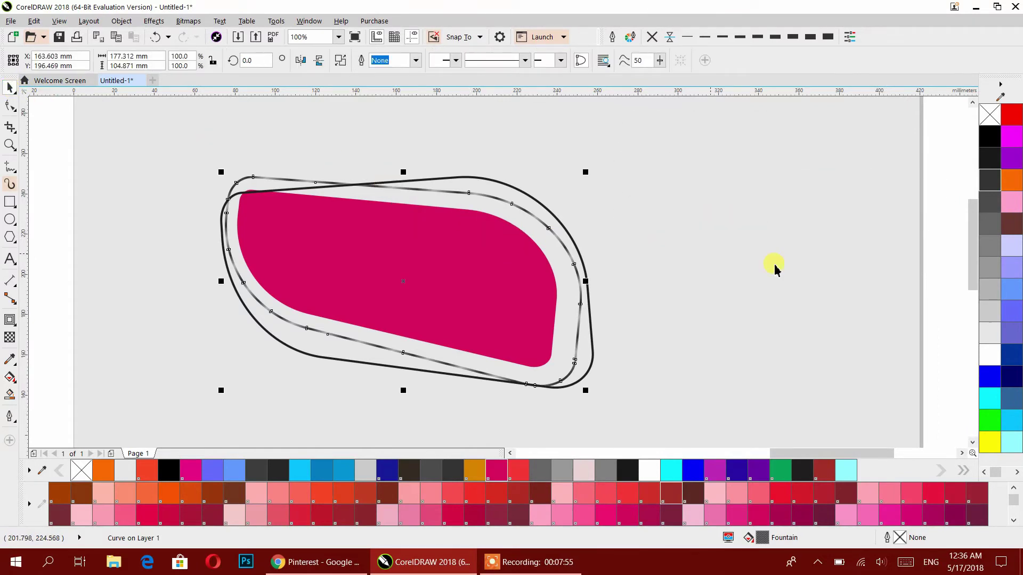
left_click(992, 358)
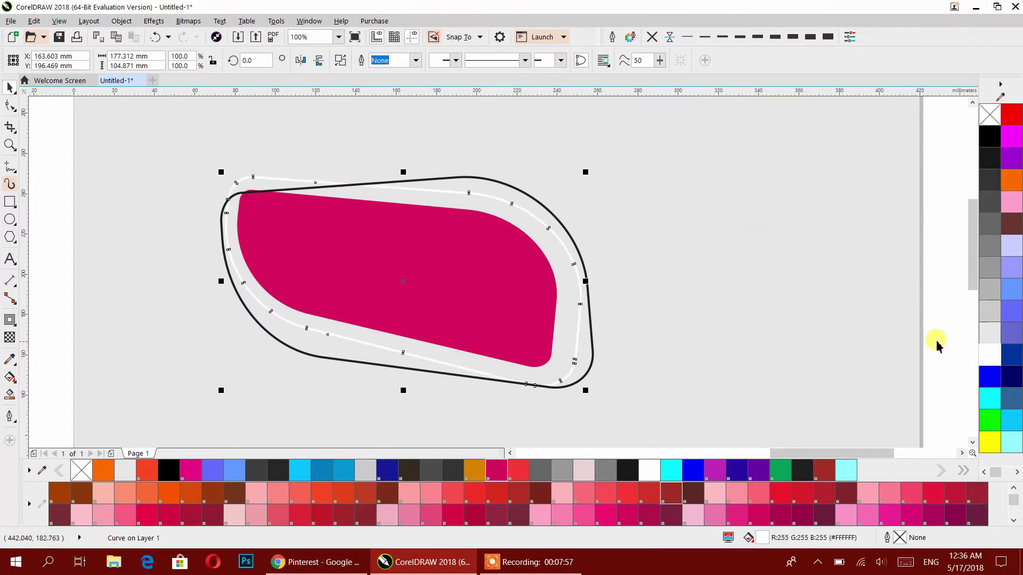
key("ctrl+z")
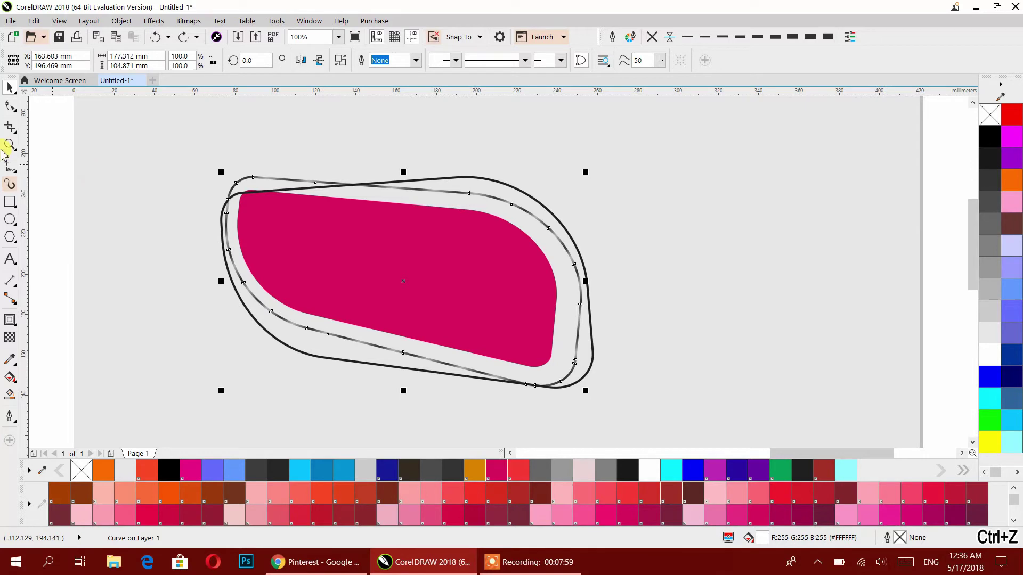
- Fill the rotated copy of the outline with white
left_click(55, 149)
left_click(466, 178)
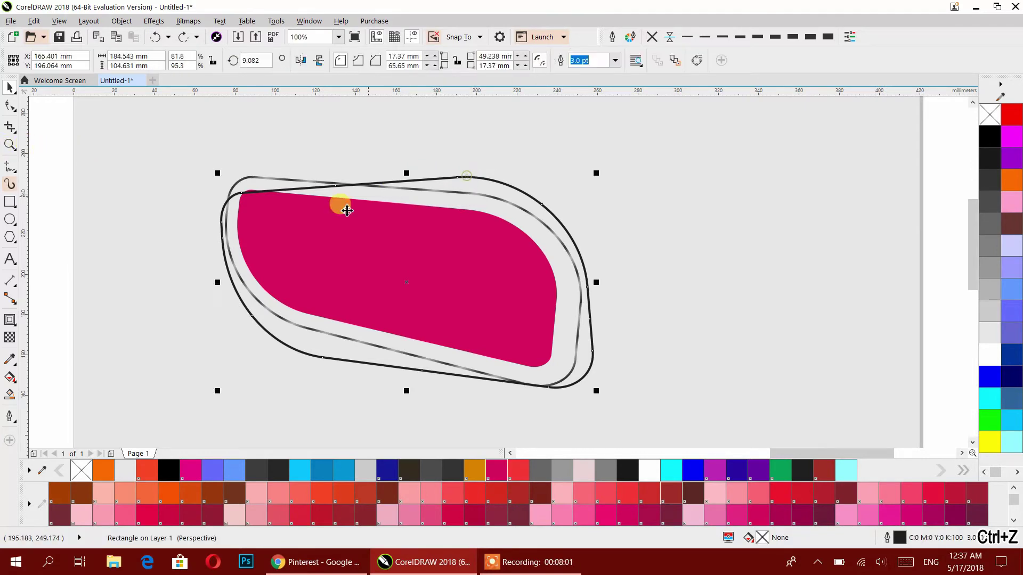
left_click(993, 351)
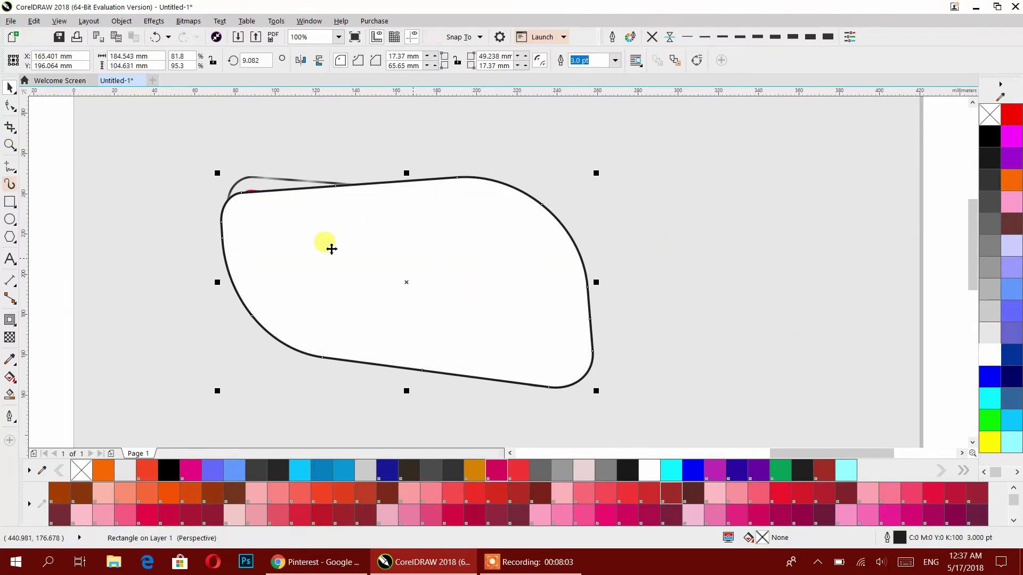
- Apply a linear transparency fading diagonally from upper left to lower right to the white copy, and remove its outline
left_click(10, 378)
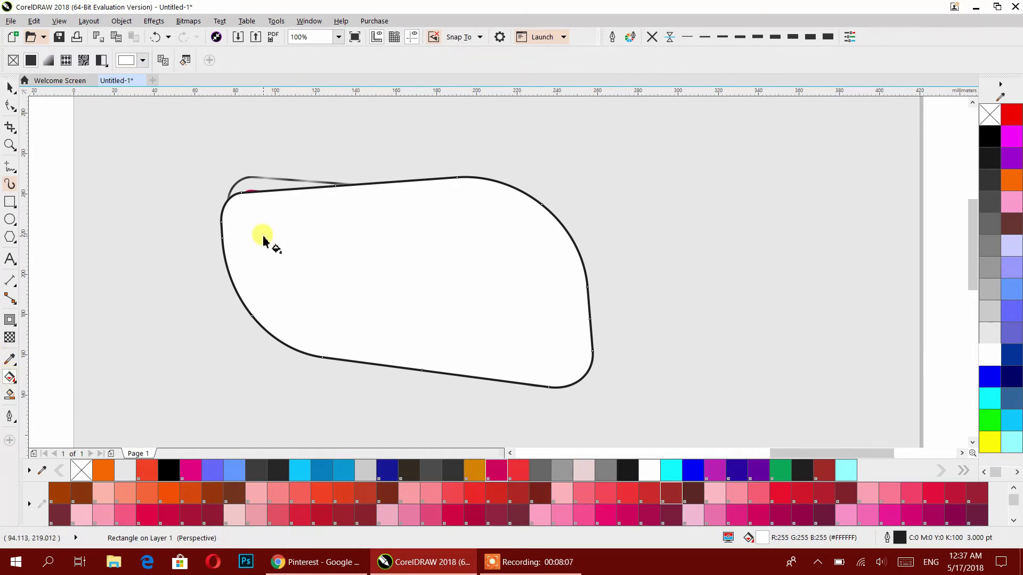
left_click(10, 337)
left_click_drag(623, 128, 336, 413)
left_click_drag(178, 141, 656, 419)
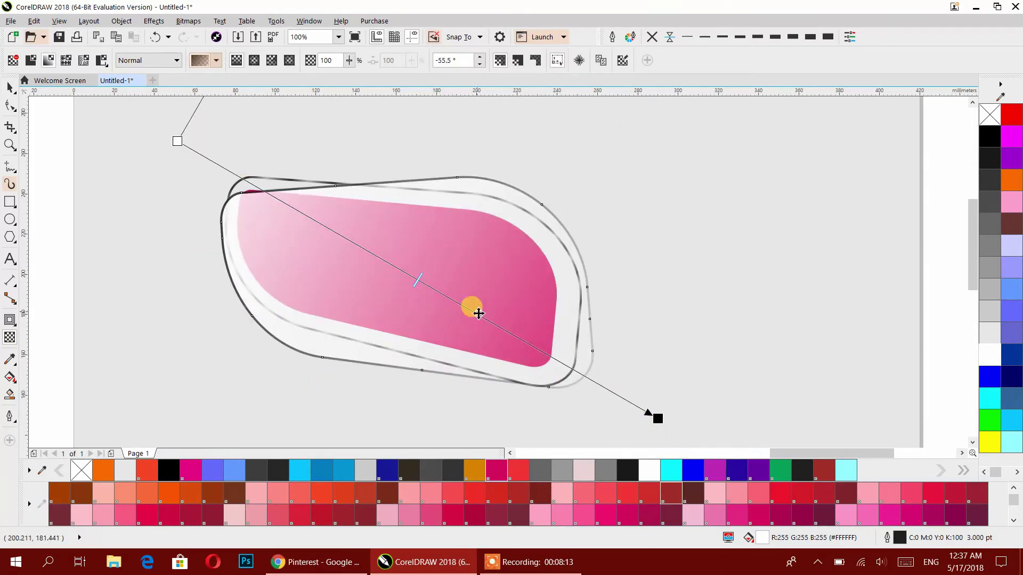
left_click(7, 88)
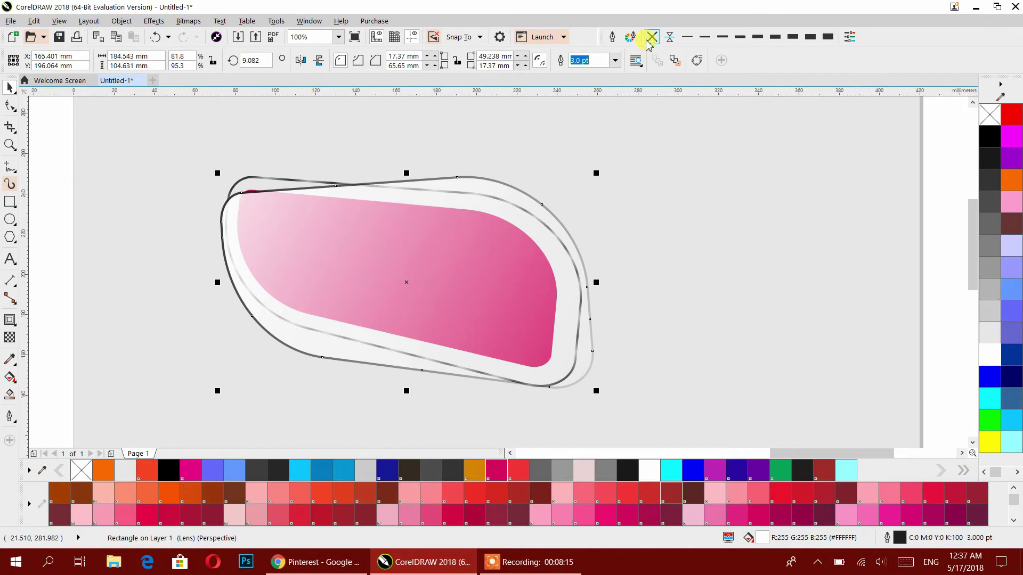
left_click(652, 37)
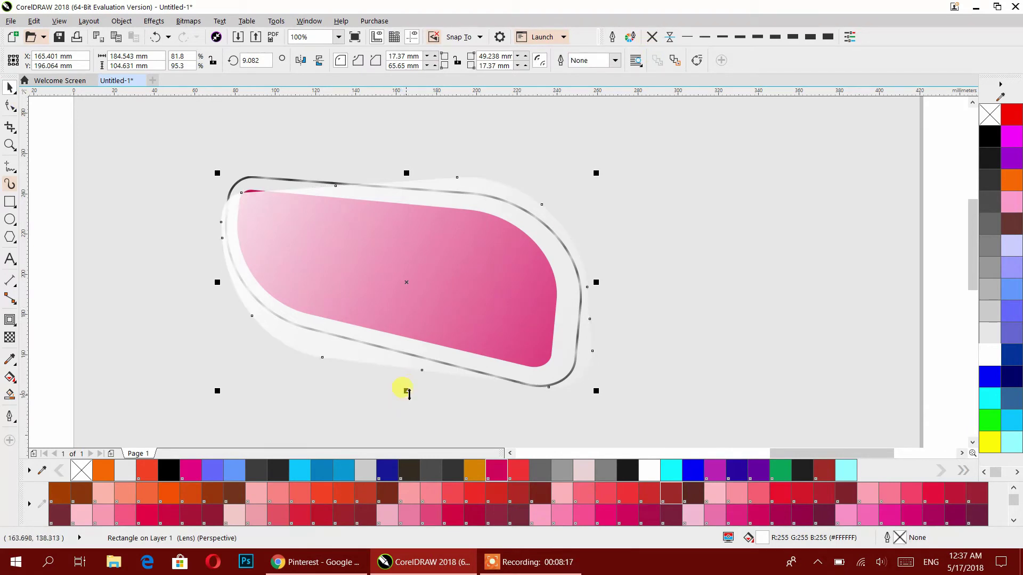
- Squash and skew the transparent white copy so its shape follows the metallic outline of the pink button
left_click_drag(407, 390, 408, 372)
left_click_drag(381, 282, 383, 254)
left_click(384, 254)
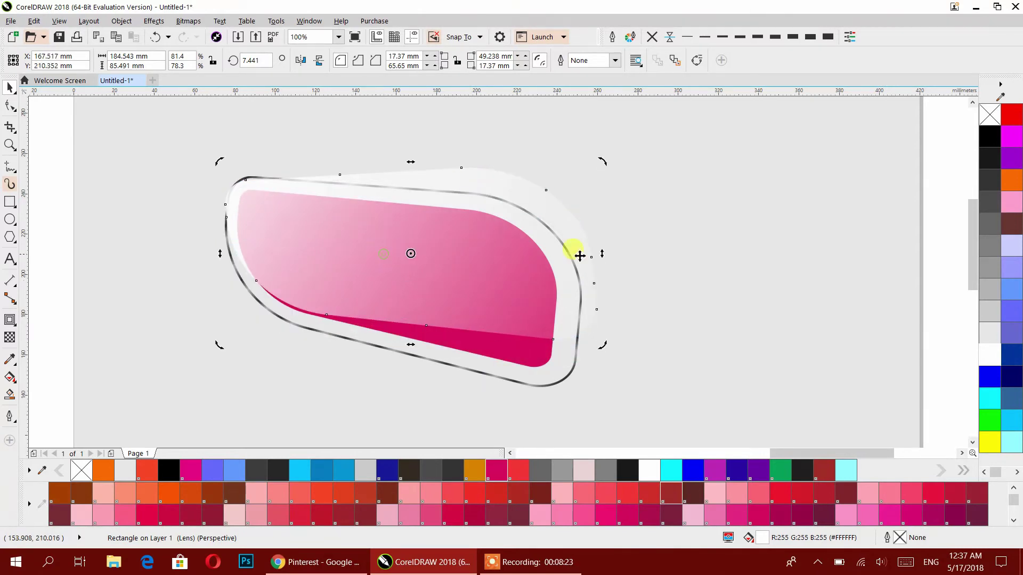
left_click_drag(600, 256, 593, 301)
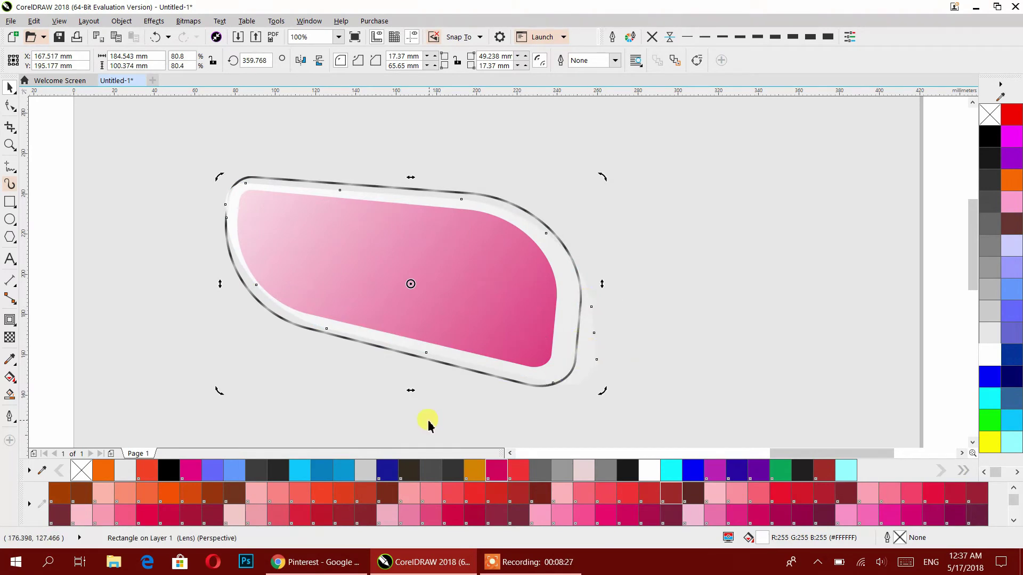
left_click_drag(412, 393, 388, 395)
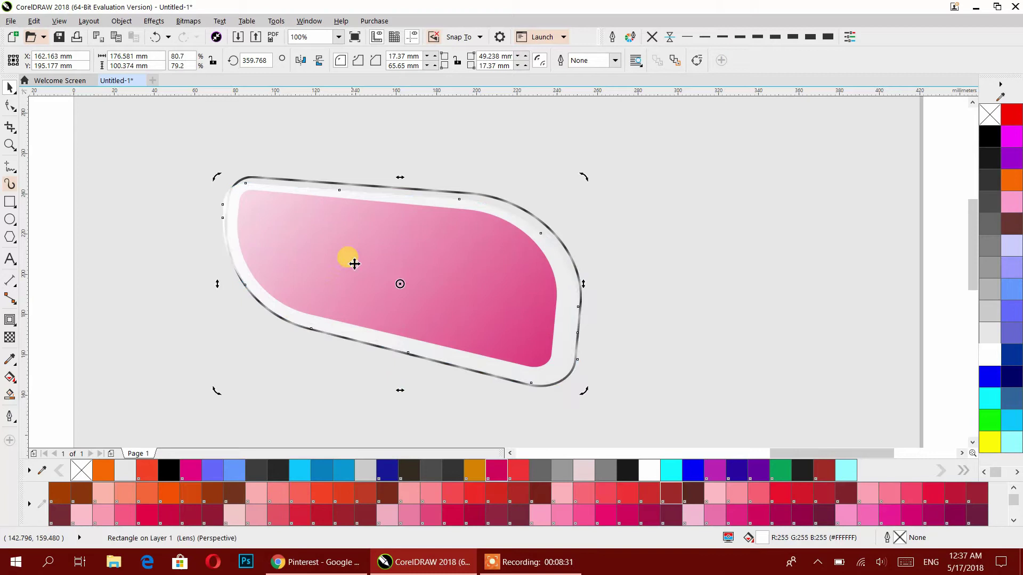
left_click_drag(404, 178, 382, 172)
- Shift the white overlay upward to expose the pink shape and give that shape a drop shadow falling to the lower right
left_click_drag(357, 280, 367, 246)
left_click(282, 302)
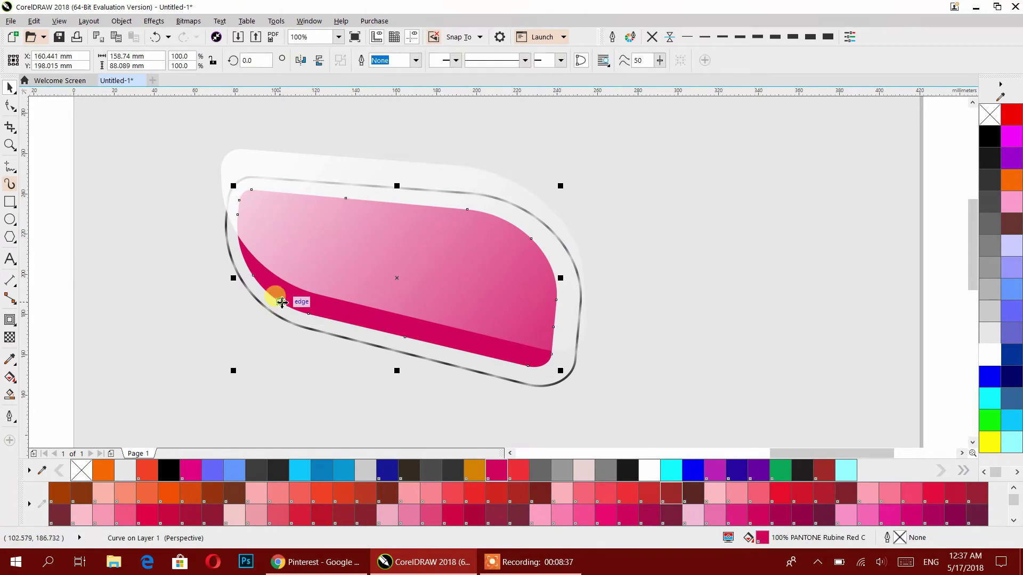
left_click(11, 321)
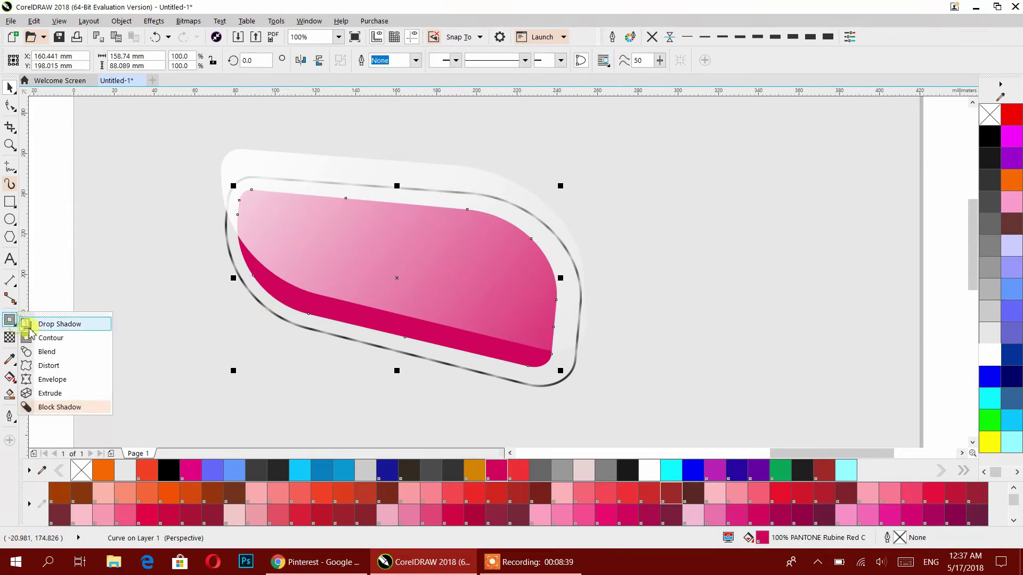
left_click(58, 322)
left_click_drag(393, 329, 501, 376)
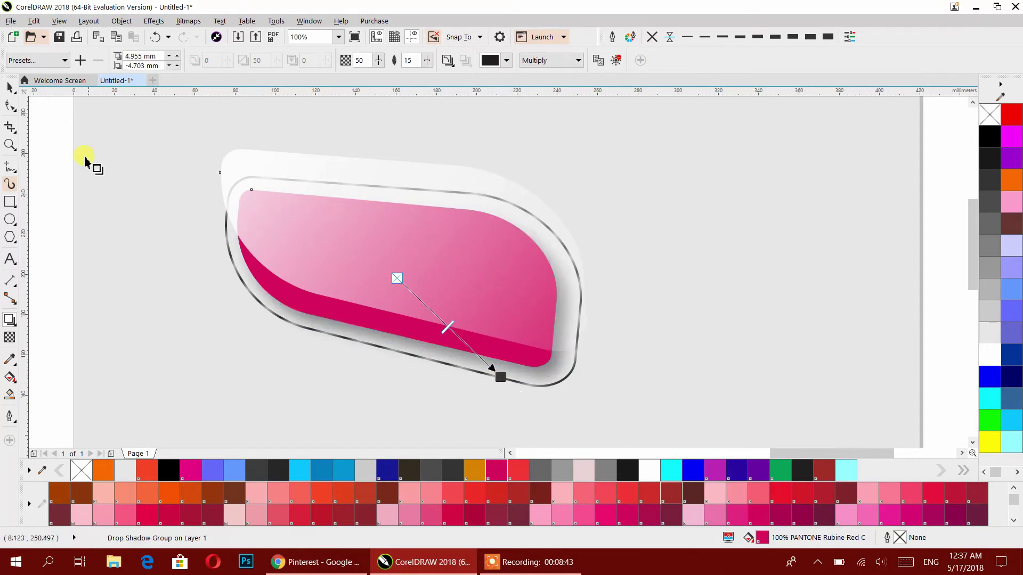
- Move the white overlay back over the button and redirect its linear transparency to fade from the upper-left corner toward the middle
left_click(11, 88)
left_click(50, 154)
left_click_drag(244, 164, 252, 198)
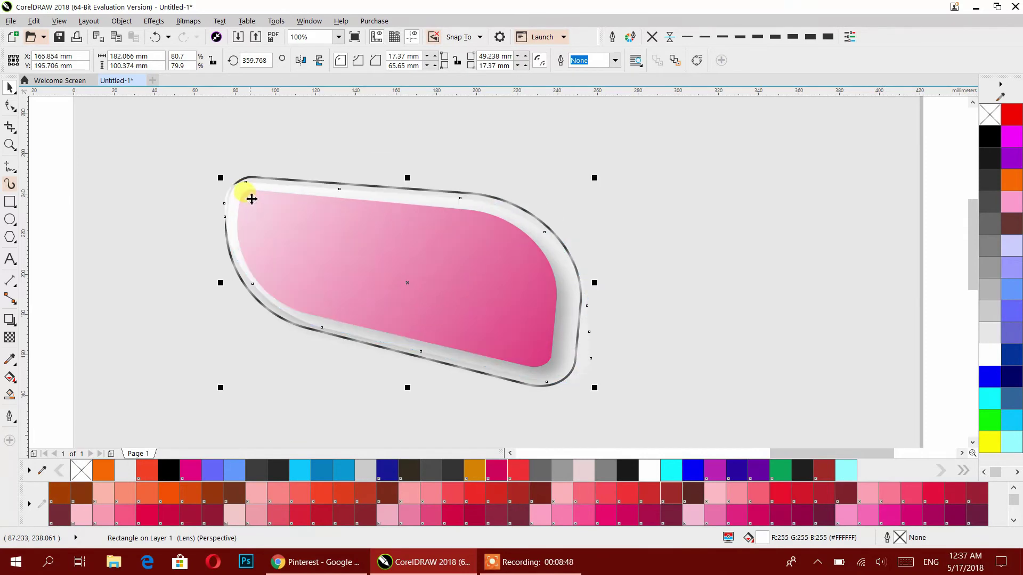
left_click(10, 341)
left_click_drag(311, 127, 391, 289)
scroll(392, 291, "down", 2)
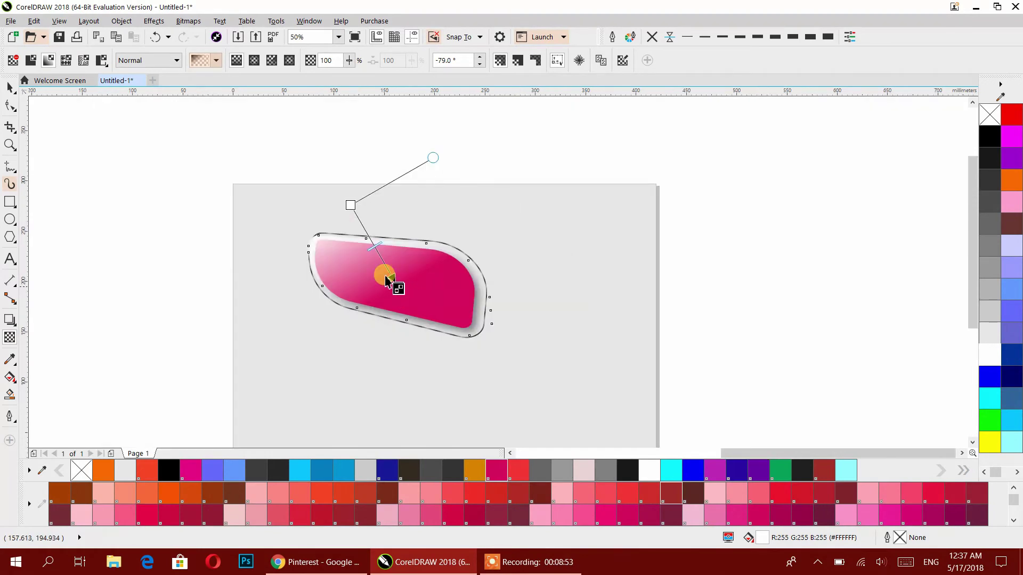
left_click_drag(349, 204, 275, 163)
left_click(10, 88)
- Trim the white overlay with an ellipse about 247 by 146 mm drawn over the button's lower part, and delete the ellipse
left_click(9, 219)
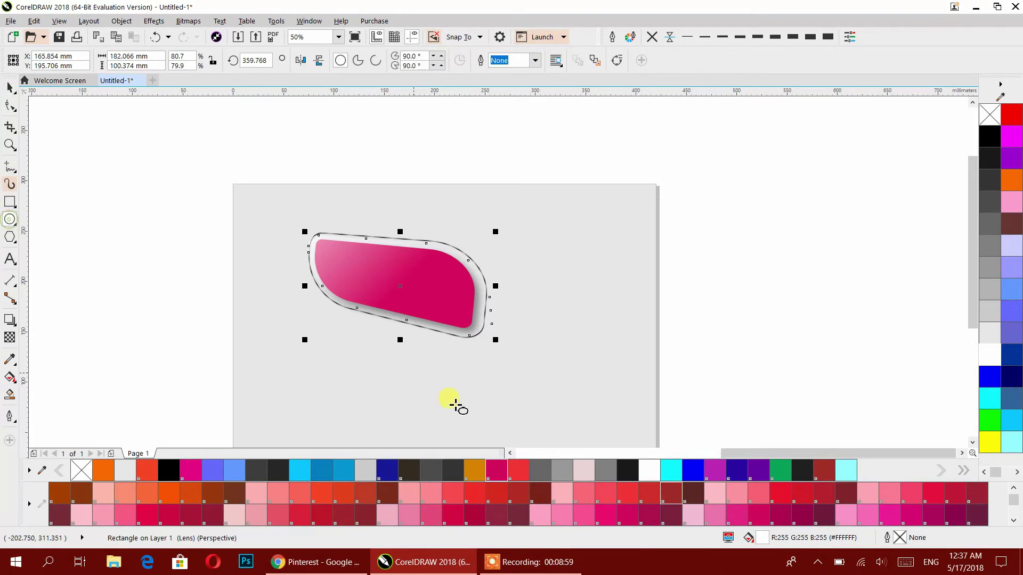
left_click_drag(545, 414, 291, 260)
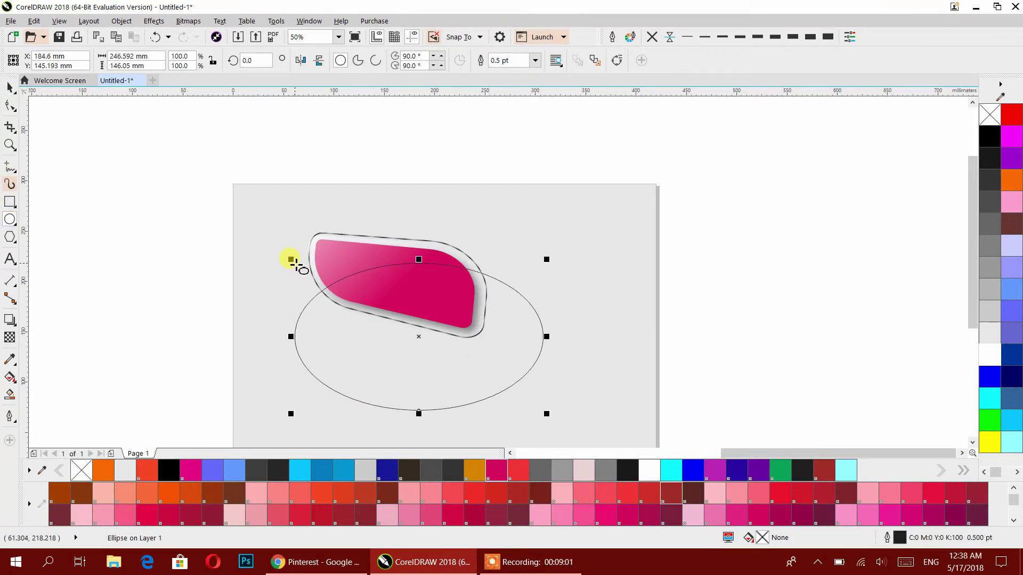
left_click(10, 87)
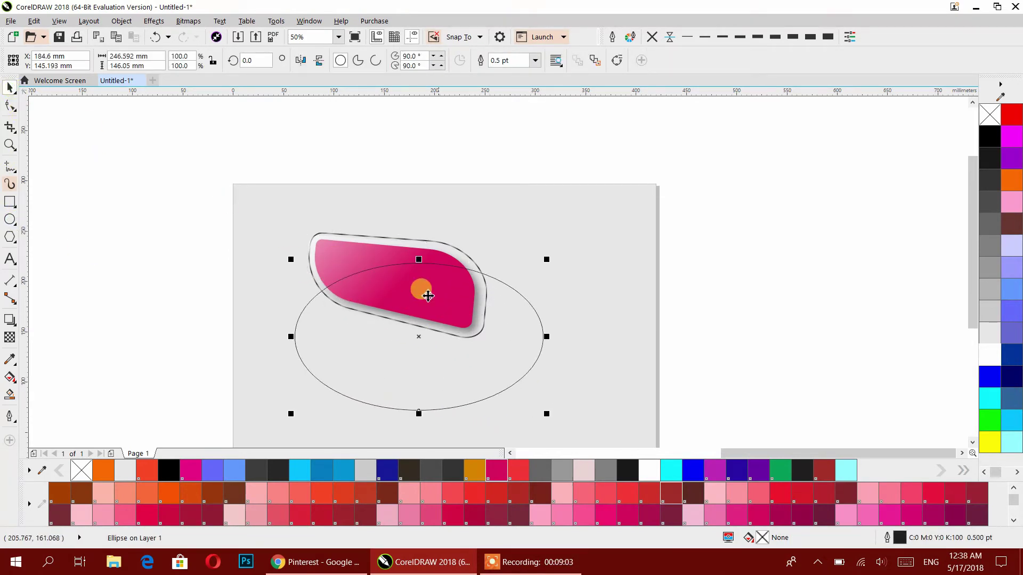
left_click(346, 254, "shift")
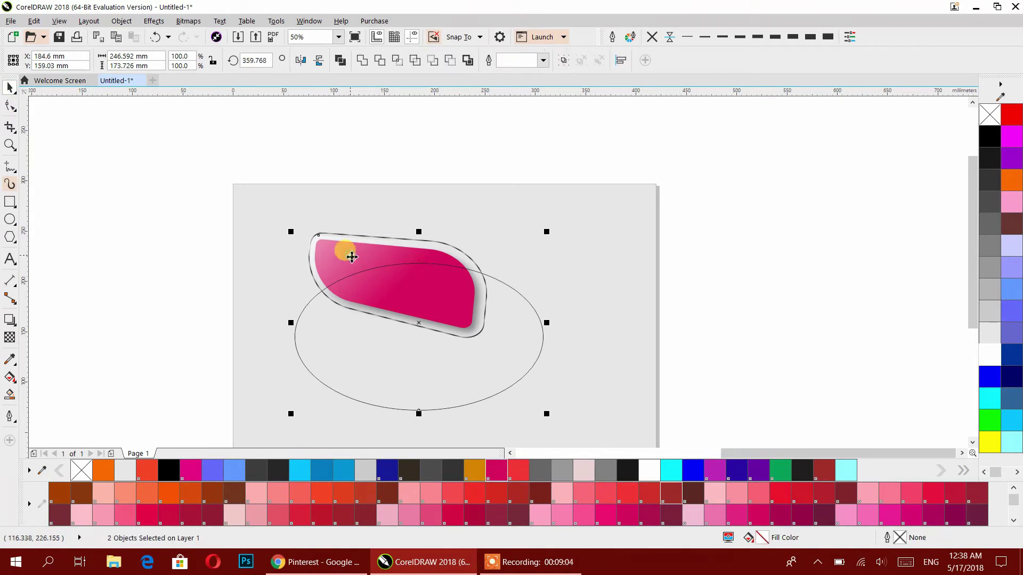
left_click(379, 60)
left_click(453, 360)
key("Delete")
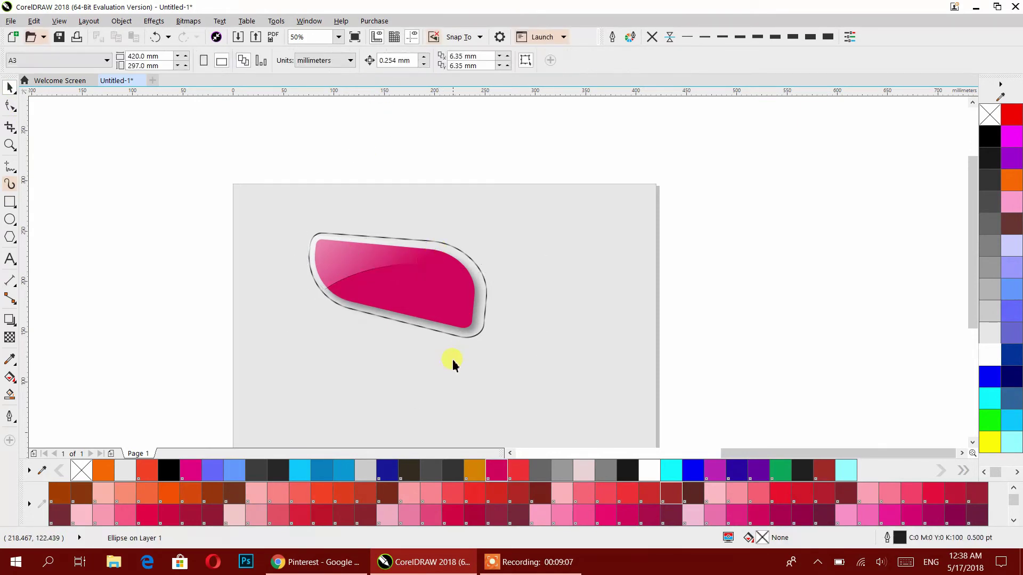
- Group all the button's objects and scale the group down to about 48%
left_click_drag(150, 160, 540, 398)
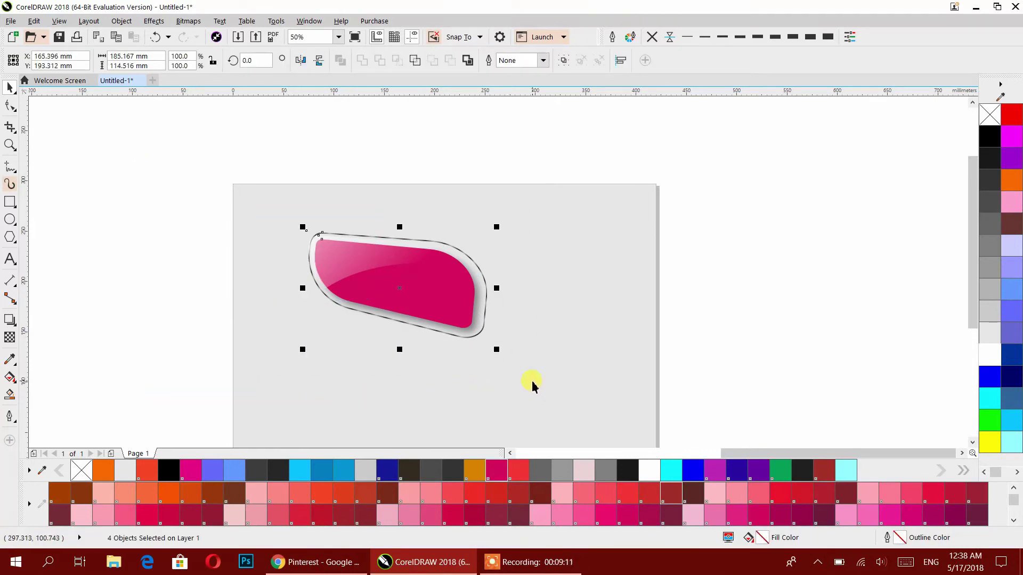
key("ctrl+g")
left_click_drag(496, 349, 399, 289)
- Duplicate the small button to its right and fill the copy's coloured shape with orange PANTONE 138 C
mouse_move(356, 241)
left_mouse_down()
mouse_move(311, 221)
mouse_move(302, 206)
mouse_move(446, 226)
left_mouse_up()
right_click(406, 226)
left_click(443, 232, "ctrl")
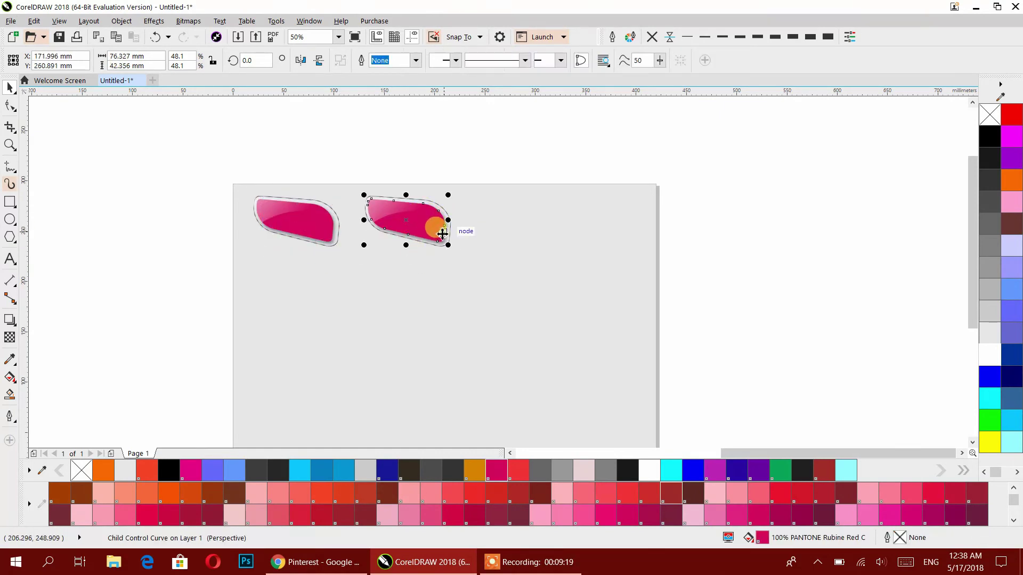
left_click(474, 471)
- Duplicate the orange button to its right and fill the copy's coloured shape with PANTONE Reflex Blue C
left_click(205, 159)
left_click_drag(406, 212, 520, 238)
left_click(541, 226, "ctrl")
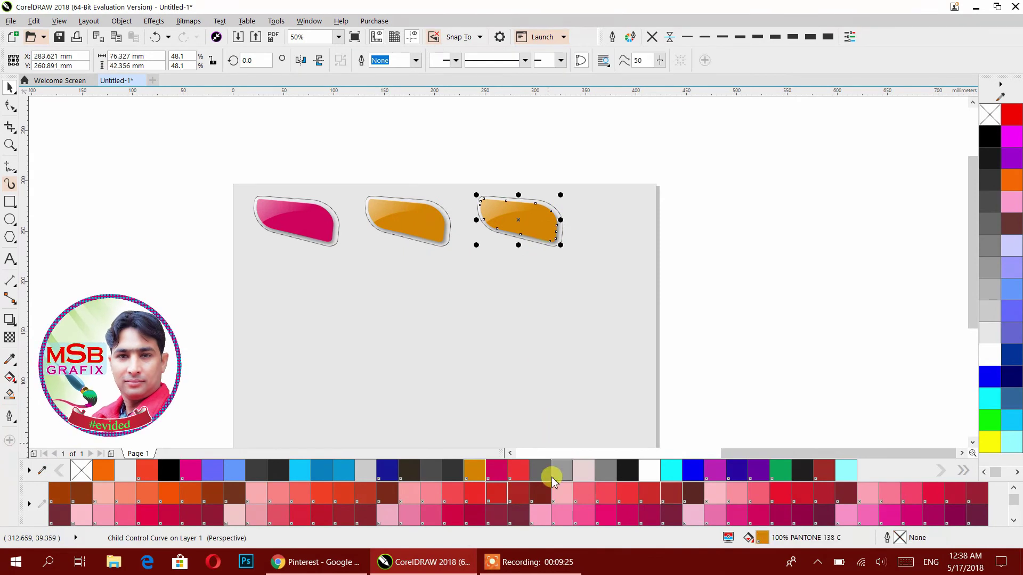
left_click(387, 470)
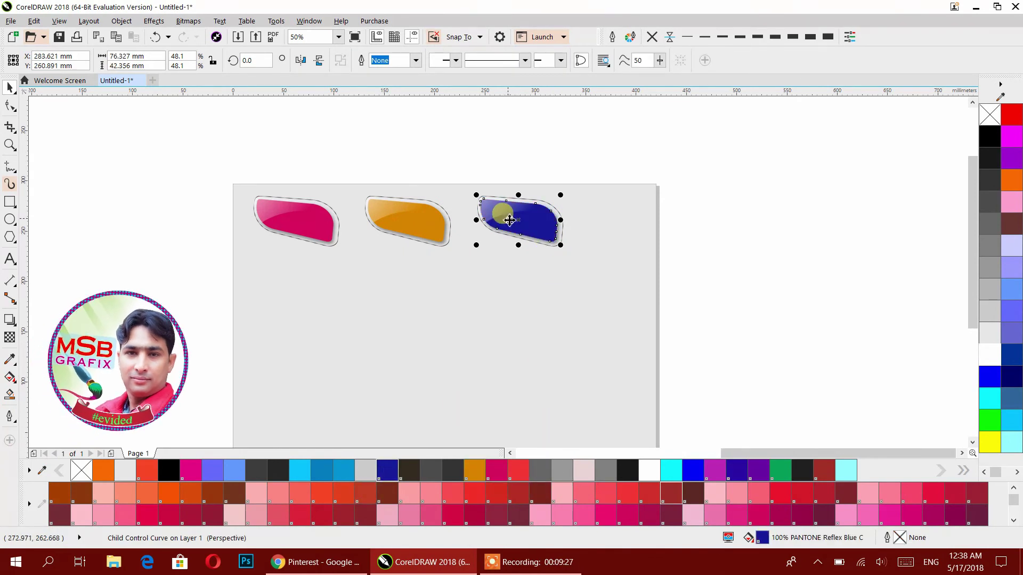
- Move the orange and blue buttons closer to the pink one and align all three in a row
left_click(220, 136)
left_click_drag(381, 223, 378, 224)
left_click_drag(489, 218, 467, 235)
left_click(164, 137)
left_click_drag(165, 136, 635, 332)
key("e")
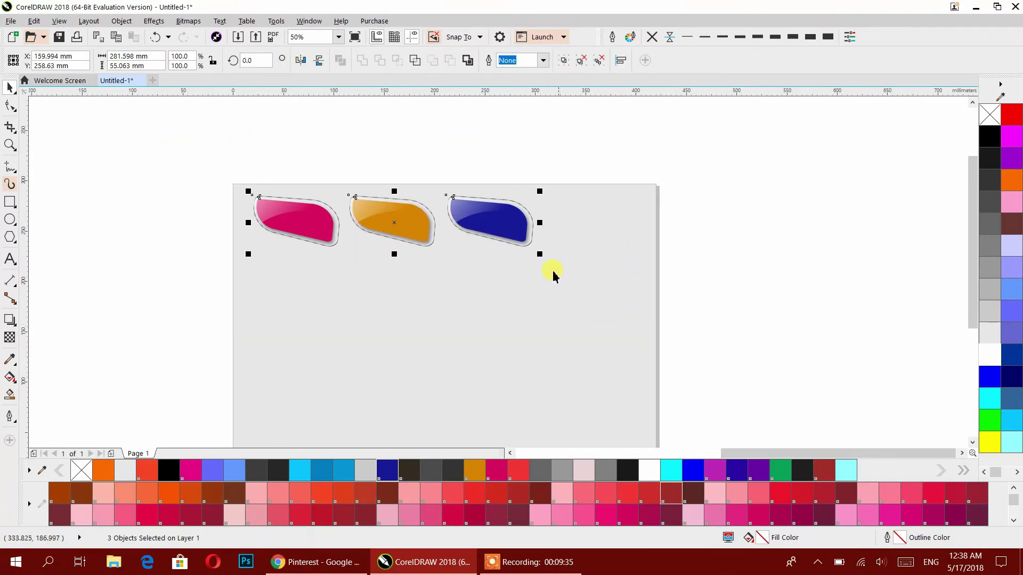
- Enlarge the row of three buttons to span the page width and duplicate it directly below
left_click_drag(542, 261, 654, 316)
left_click_drag(249, 275, 235, 286)
left_click_drag(435, 225, 434, 314)
left_click(703, 325)
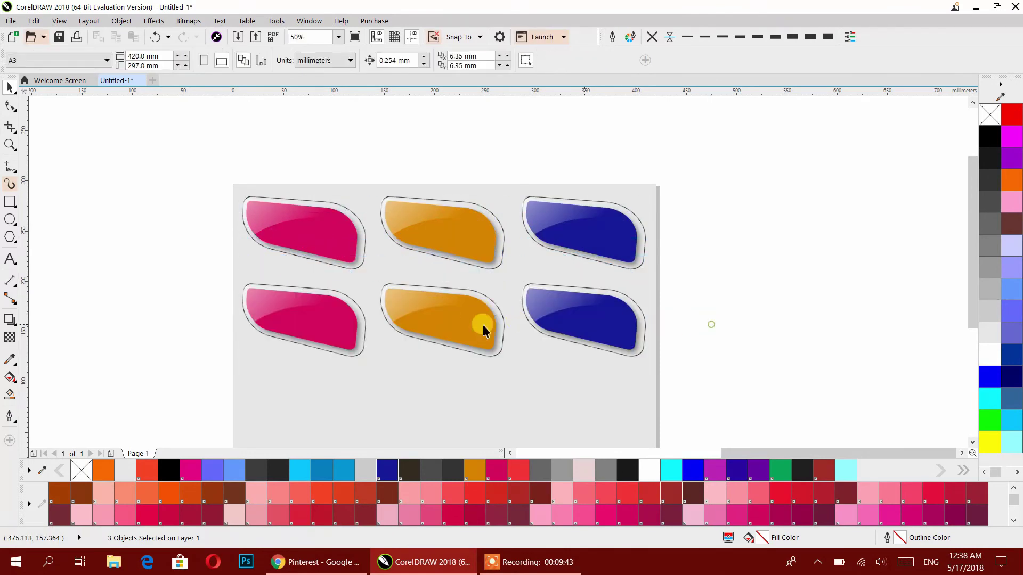
- Fill the coloured shape of the second row's pink button with periwinkle blue
left_click(343, 339)
left_click(343, 338, "ctrl")
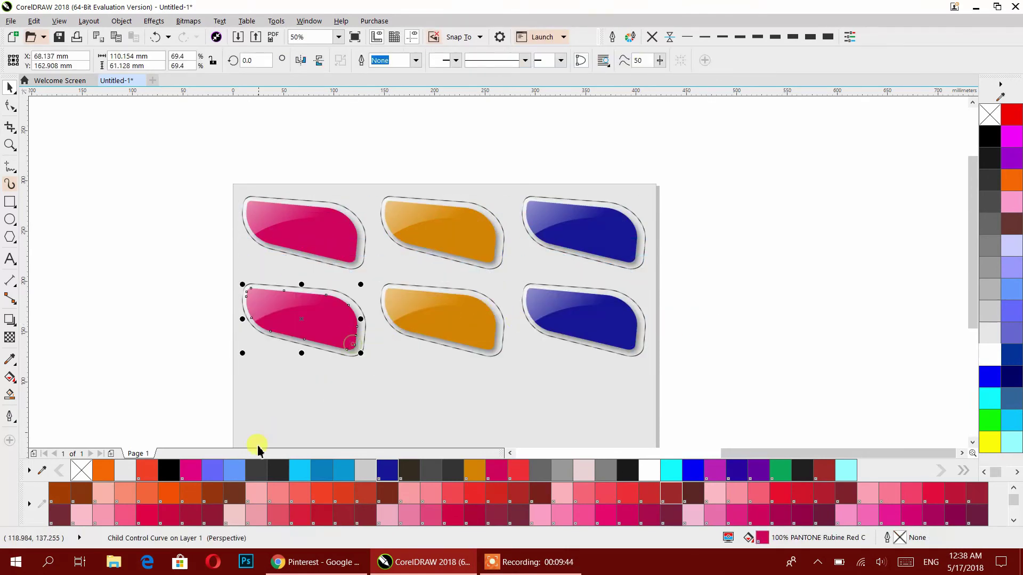
left_click(218, 471)
- Recolour the second row's middle button, trying PANTONE 205 C before filling it with green
left_click(424, 336)
left_click(456, 331, "ctrl")
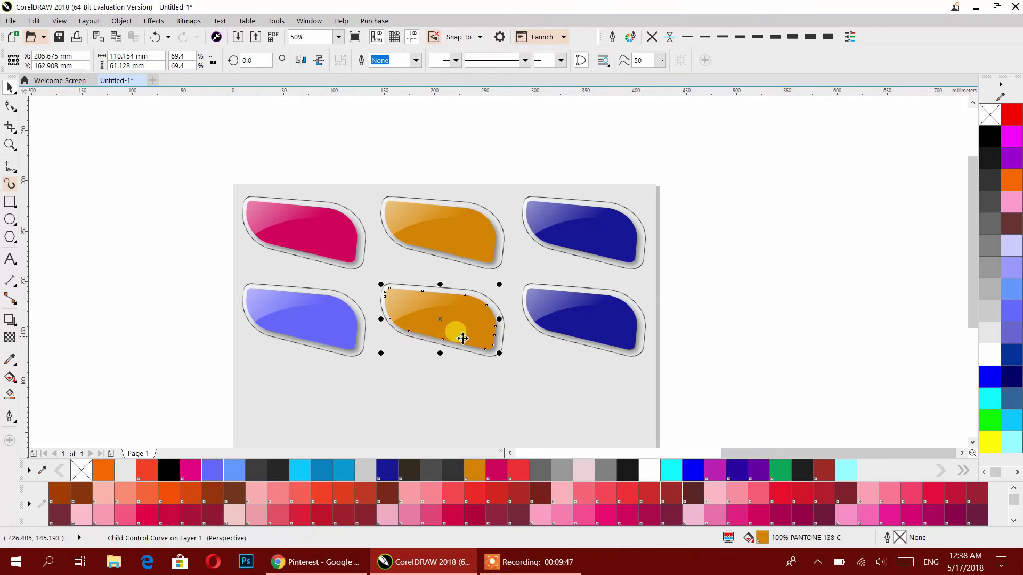
left_click(431, 514)
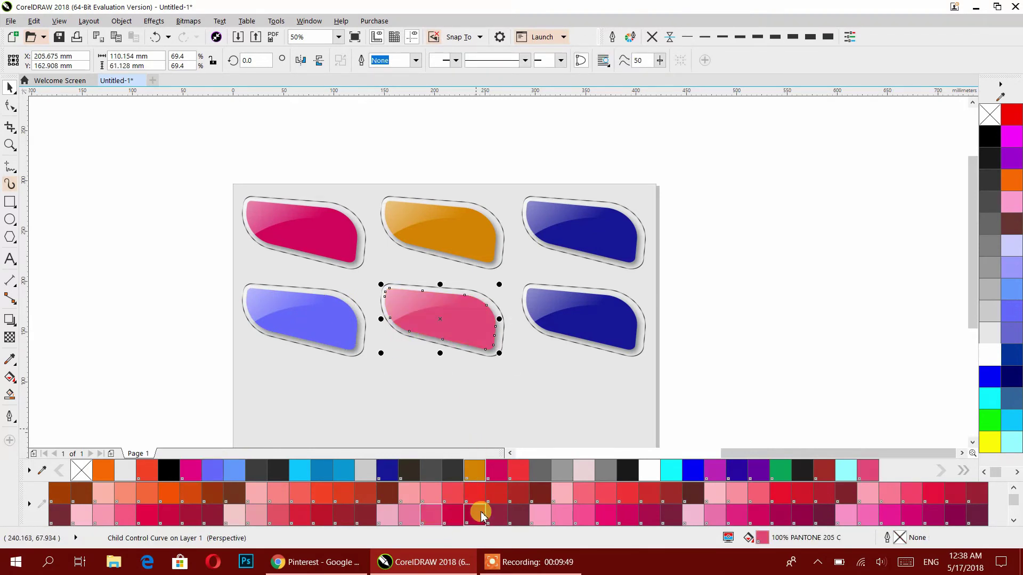
left_click(780, 471)
- Fill the coloured shape of the second row's dark blue button with violet
left_click(618, 339)
left_click(627, 345, "ctrl")
left_click(1011, 159)
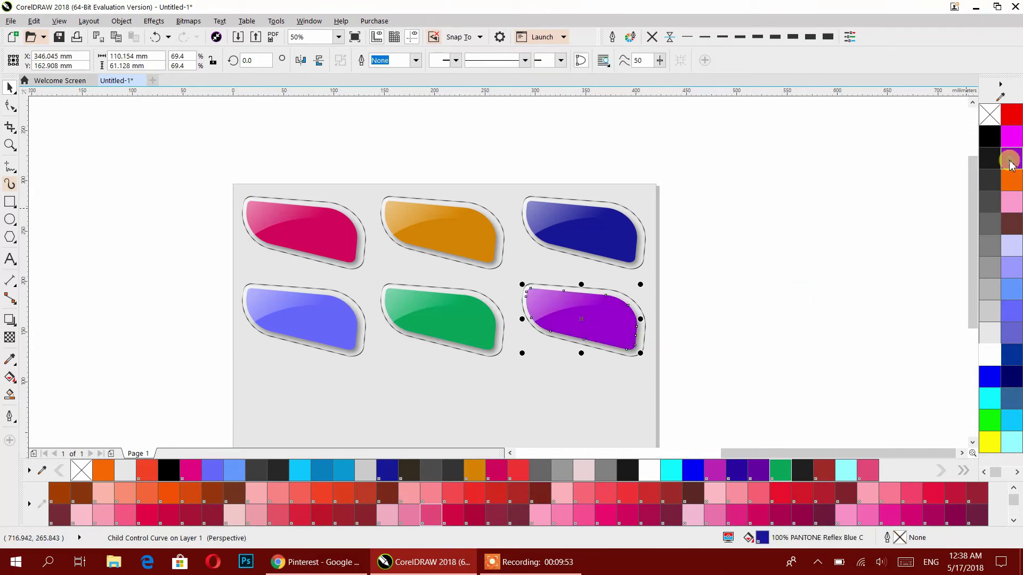
- Duplicate the six buttons downward and delete the copy's surplus bottom row, leaving three rows on the page
left_click_drag(739, 286, 732, 241)
left_click(736, 236)
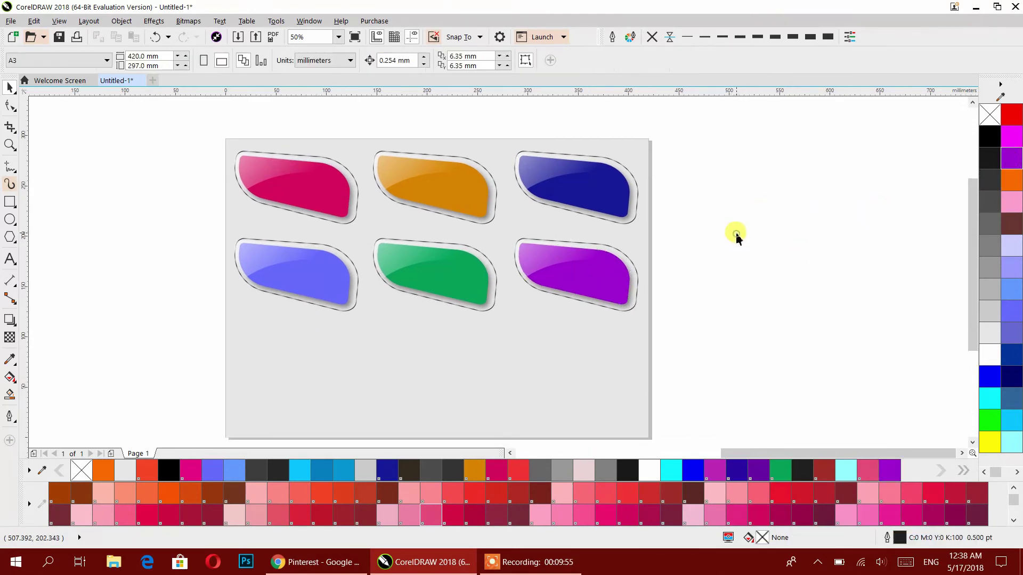
left_click_drag(716, 351, 182, 126)
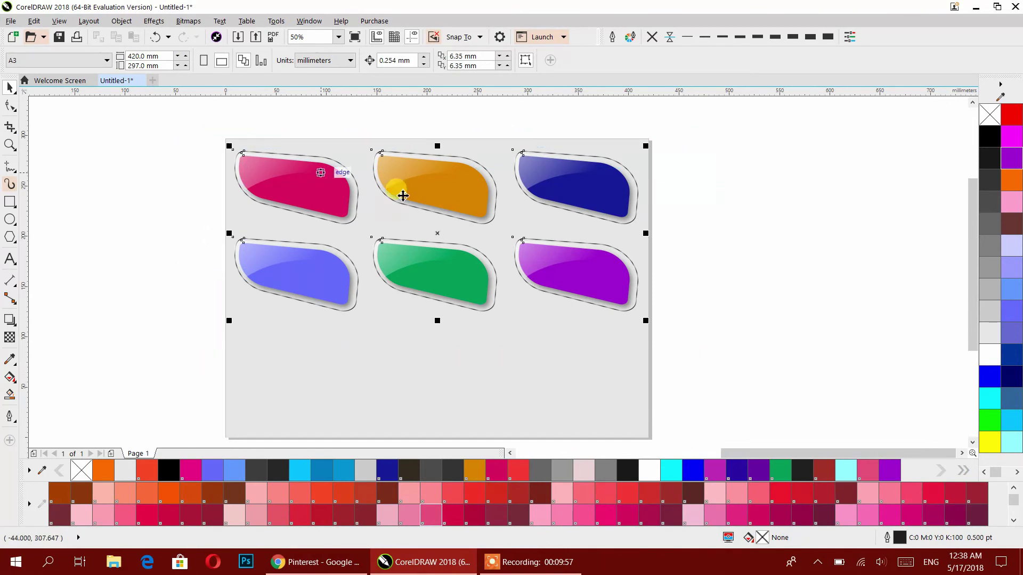
left_click_drag(421, 193, 409, 331)
left_click_drag(405, 351, 408, 377)
scroll(724, 298, "down", 2)
left_click_drag(729, 288, 167, 397)
key("Delete")
scroll(497, 308, "up", 2)
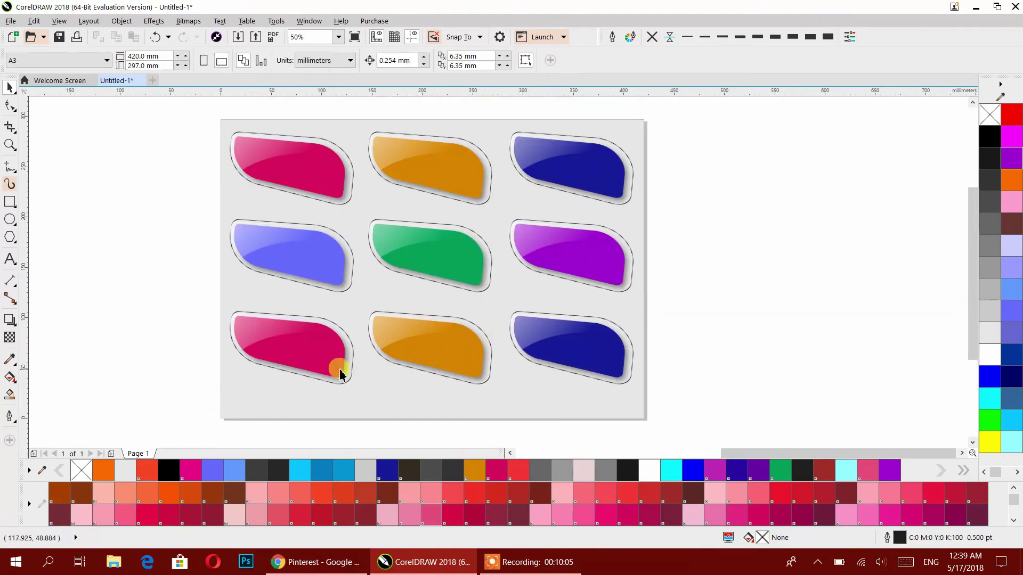
- Recolour the third row's pink button, trying yellow PANTONE 810 C before filling it with soft purple
left_click(338, 365)
scroll(485, 496, "down", 3)
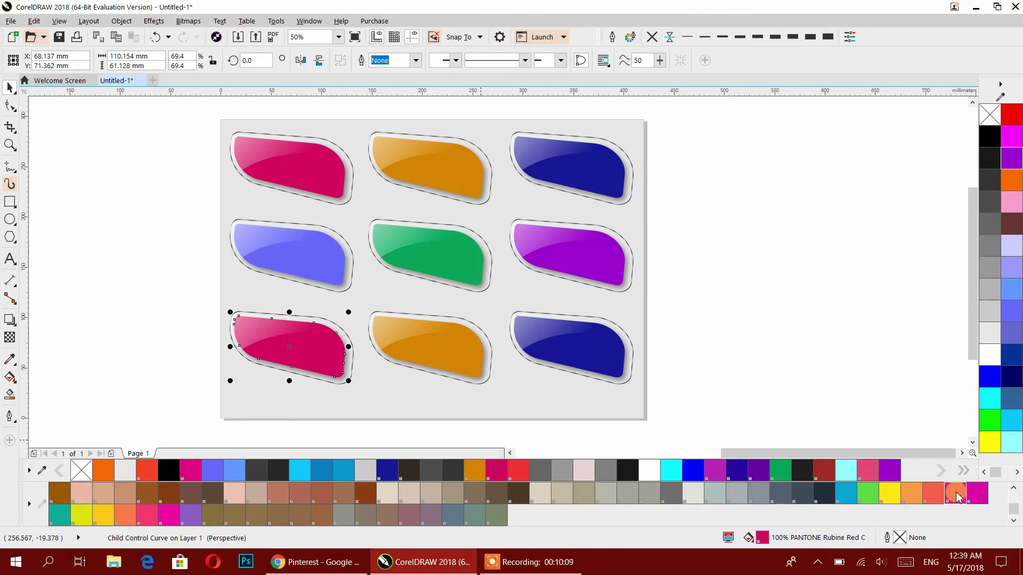
left_click(111, 520)
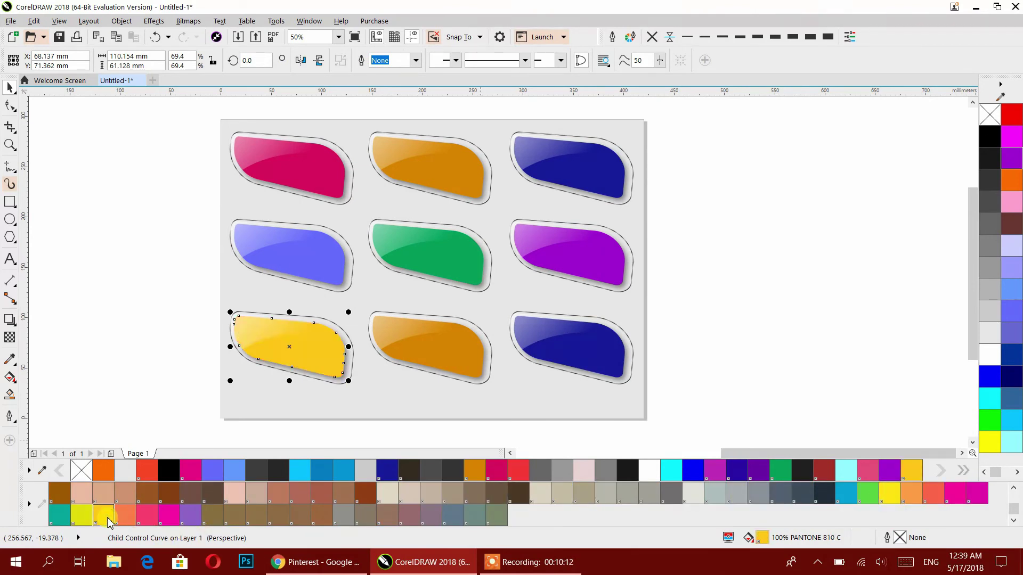
left_click(190, 515)
- Fill the coloured shape of the third row's middle button with dark slate PANTONE 7546 C
left_click(459, 366)
left_click(457, 362, "ctrl")
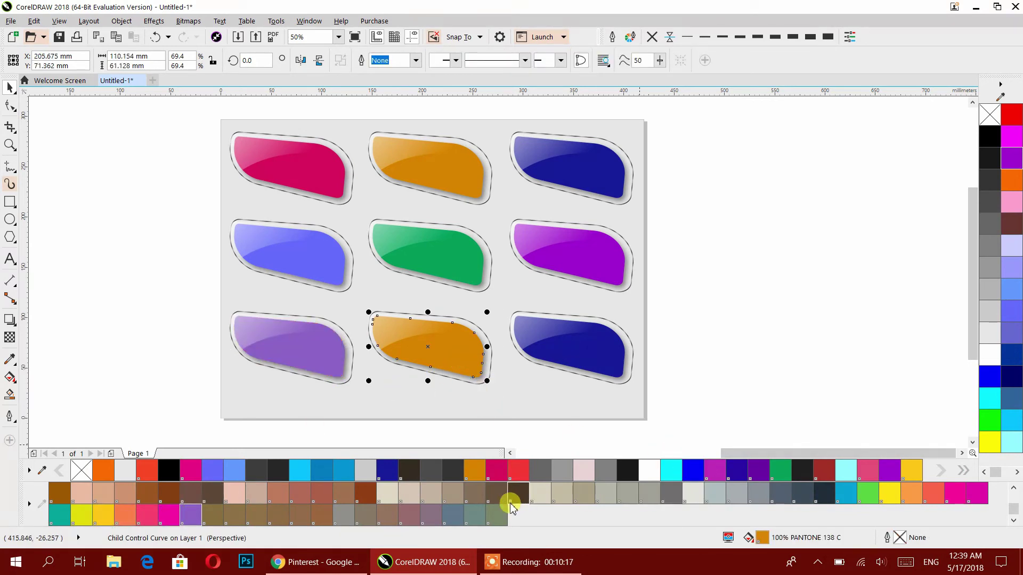
left_click(663, 493)
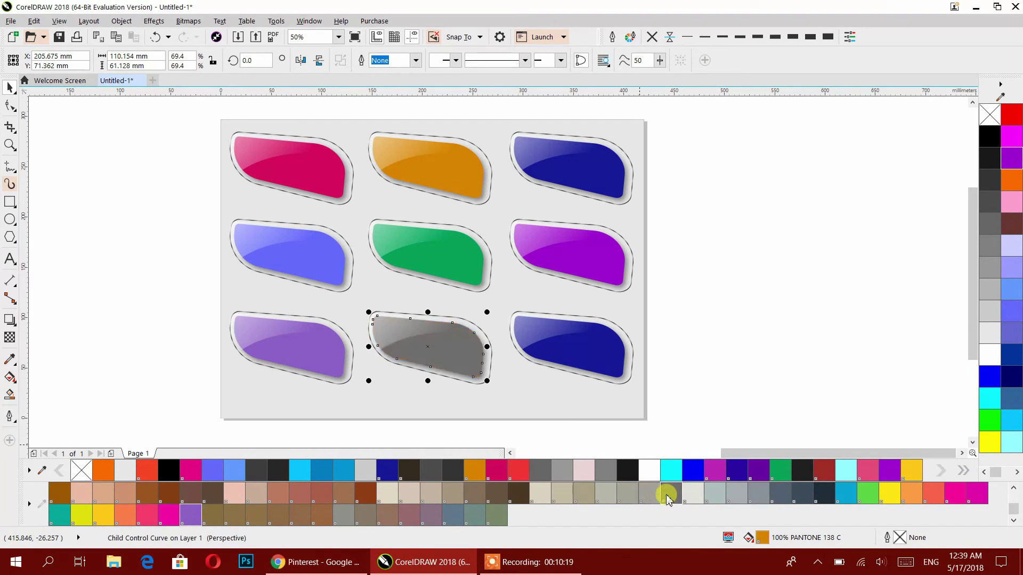
left_click(804, 495)
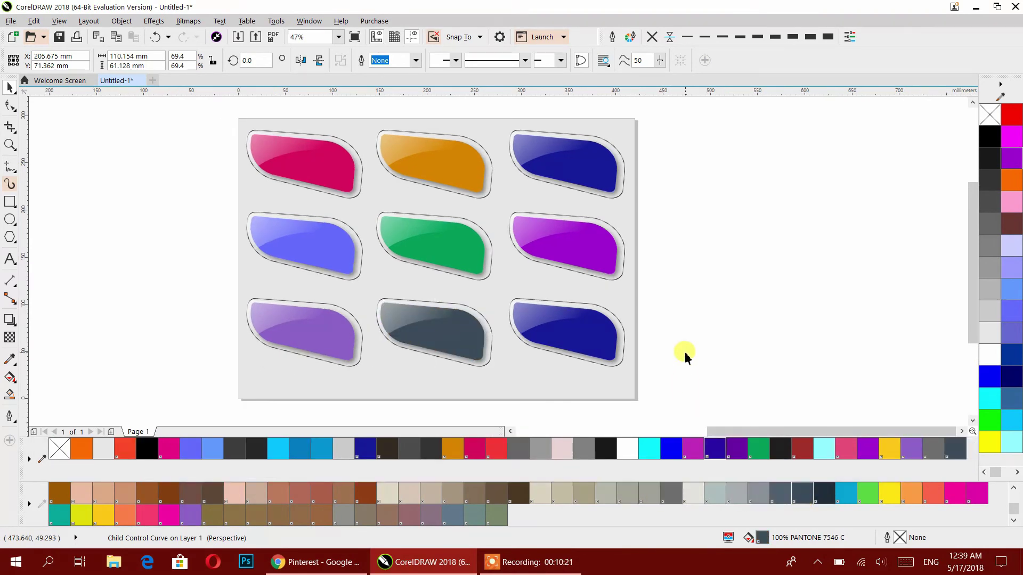
- Fill the coloured shape of the third row's dark blue button with yellow PANTONE 810 C
left_click(610, 353)
left_click(610, 351, "ctrl")
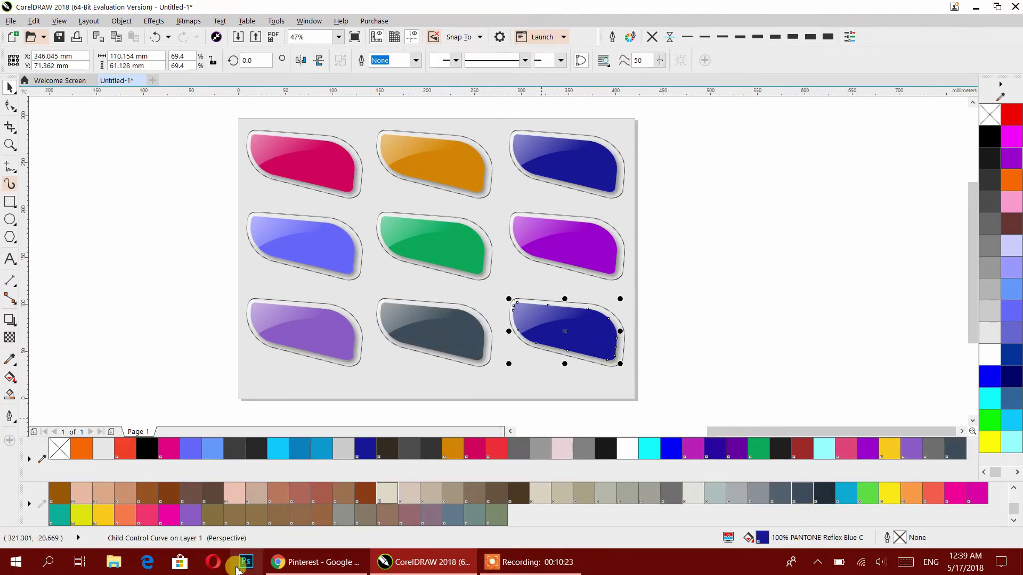
left_click(105, 515)
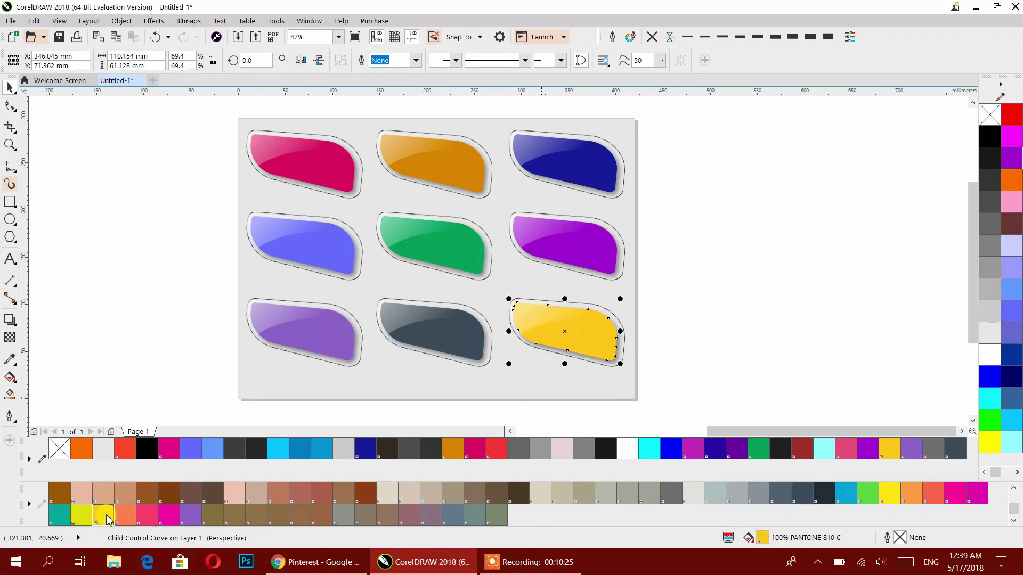
left_click(727, 245)
- Move the nine slanted buttons with their grey background off the page to directly below the circular button set
scroll(706, 138, "down", 4)
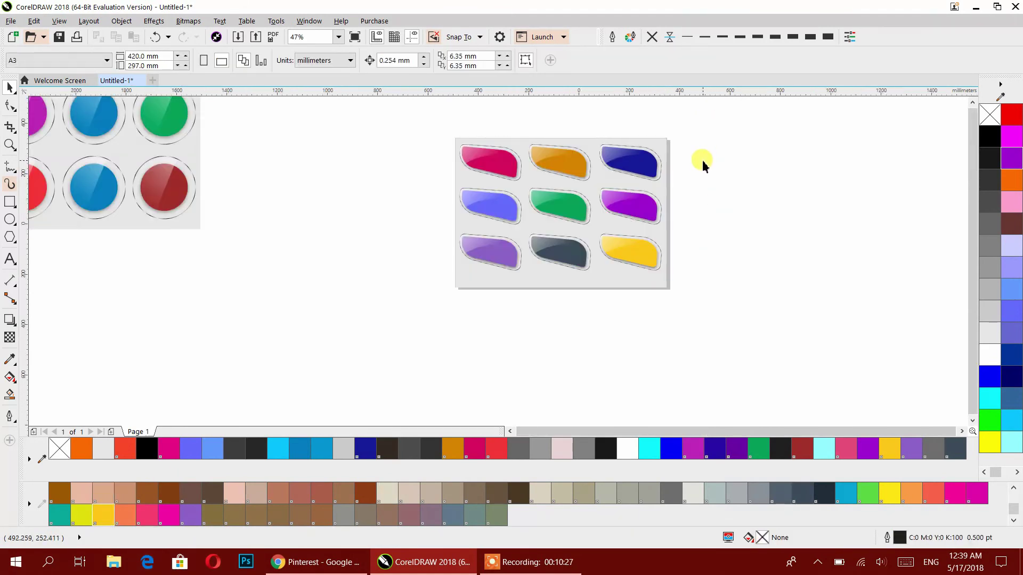
left_click_drag(737, 203, 560, 356)
left_click_drag(649, 293, 418, 341)
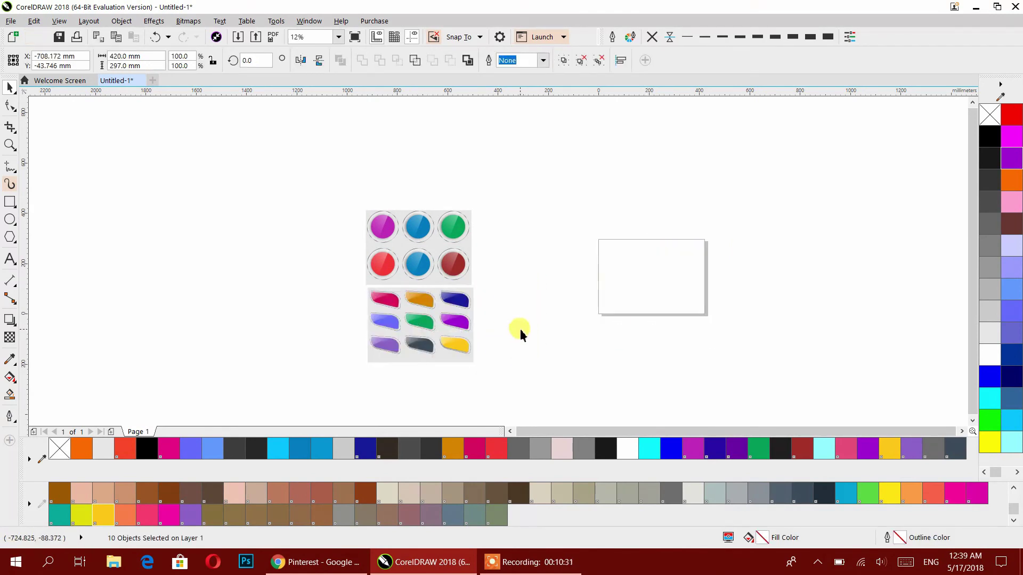
left_click(515, 331)
- Group the nine slanted buttons without their grey background
left_click(9, 145)
left_click_drag(353, 201, 481, 371)
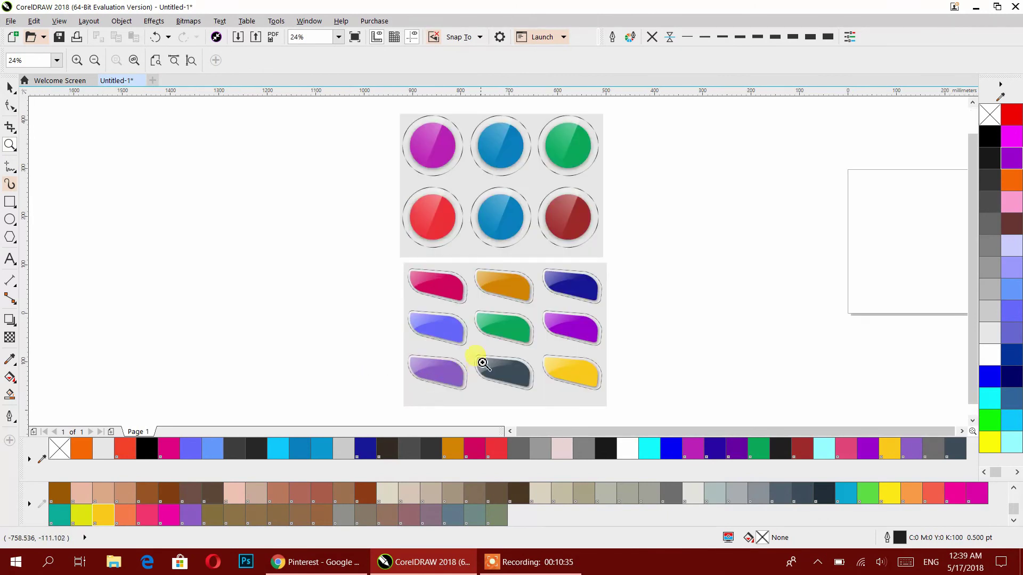
left_click(10, 87)
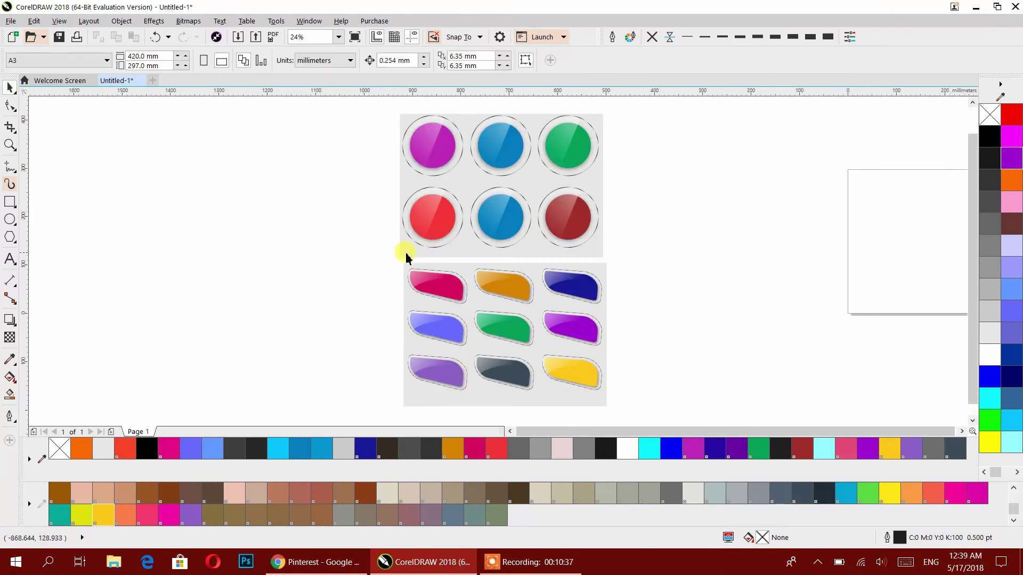
left_click_drag(546, 322, 664, 397)
key("ctrl+g")
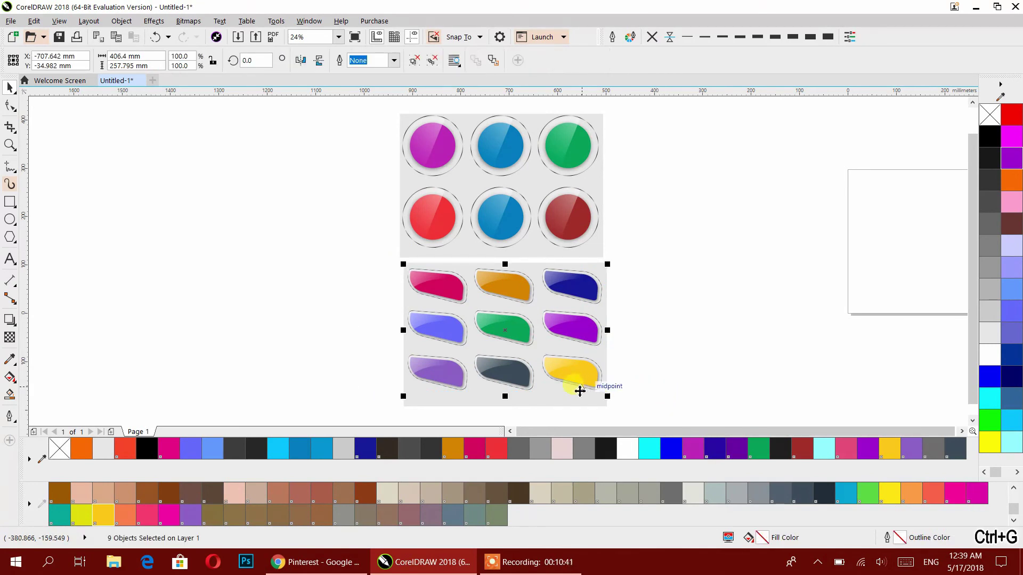
- Centre the slanted button group vertically on its grey background and group the two together
left_click(568, 406, "shift")
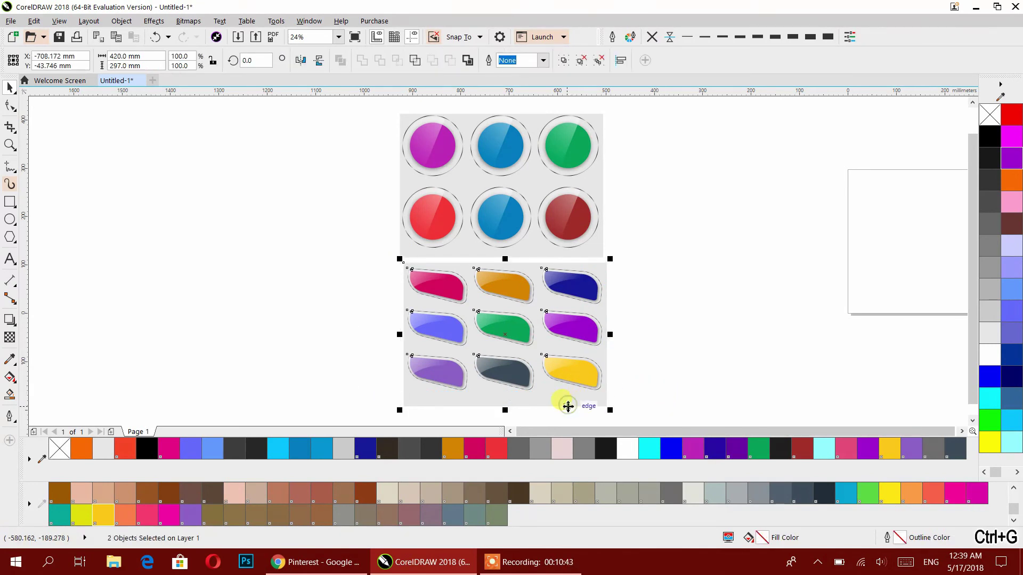
key("e")
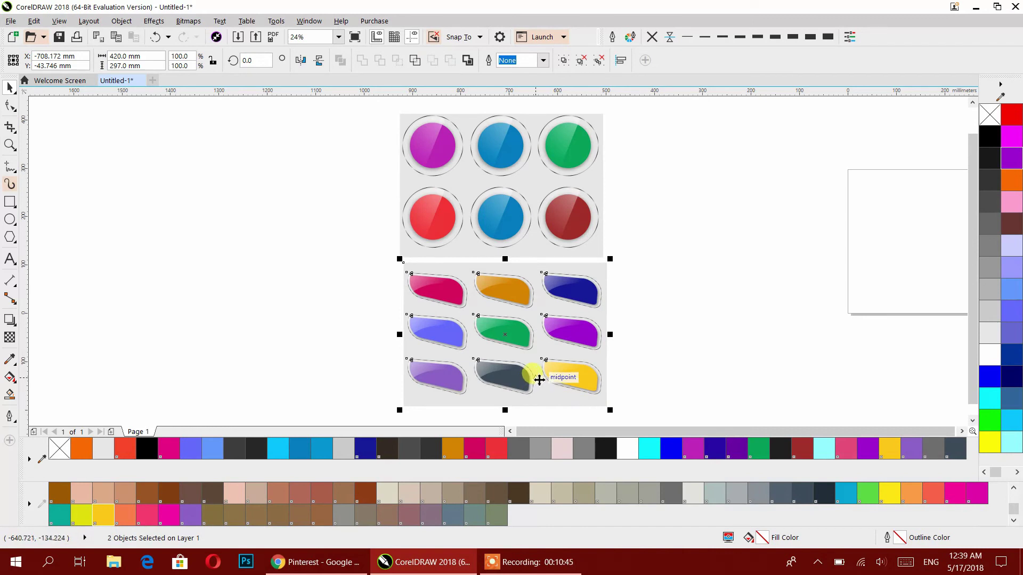
key("ctrl+g")
- Move the slanted button set over to the page's upper left corner and group the six circular buttons
left_click_drag(542, 365, 876, 222)
scroll(618, 213, "up", 2)
left_click_drag(663, 150, 638, 231)
left_click_drag(398, 355, 354, 332)
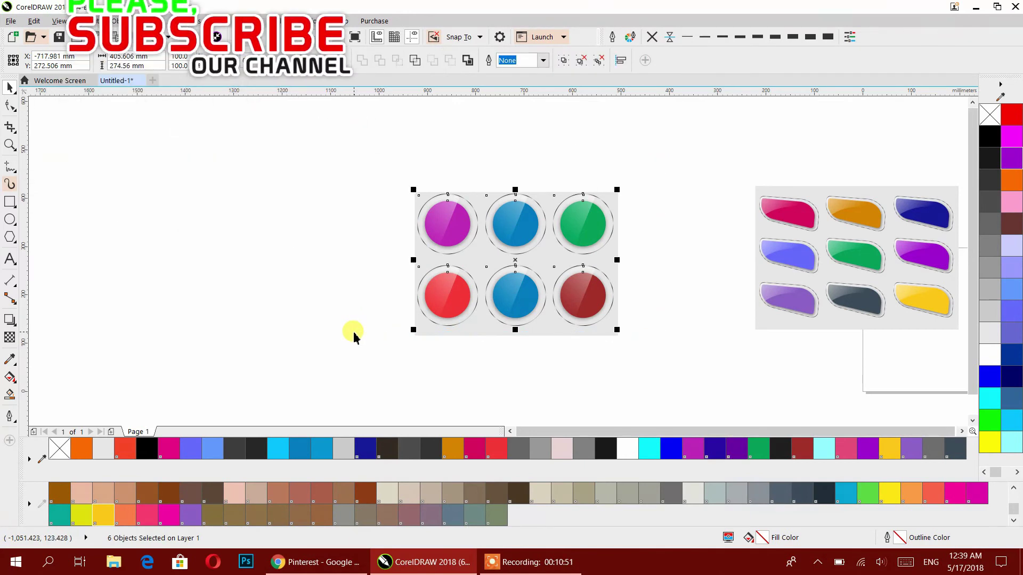
key("ctrl+g")
- Centre the circular button group on its grey background in both directions and group the two together
left_click_drag(440, 300, 206, 282)
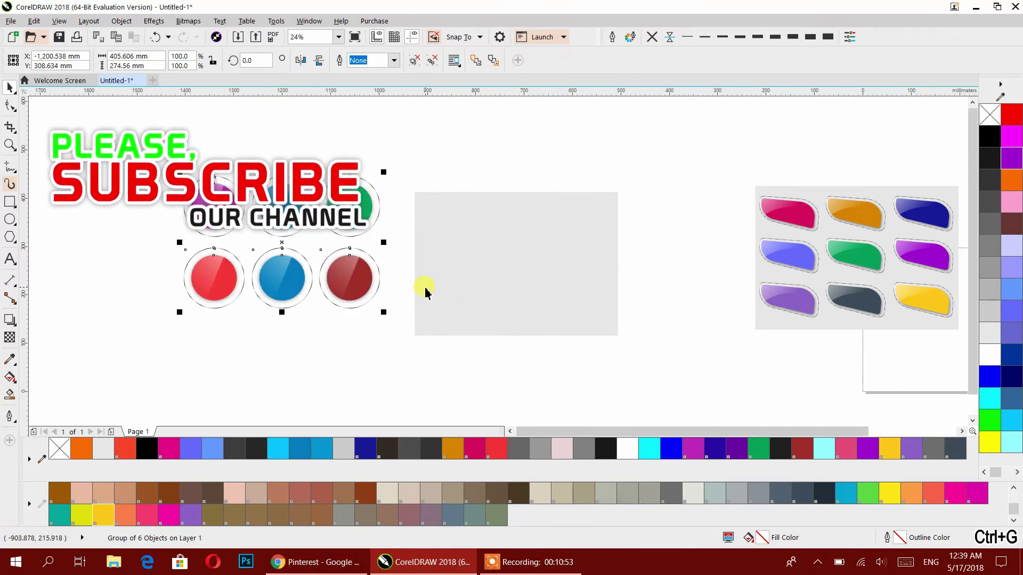
left_click(435, 294, "shift")
key("c")
key("e")
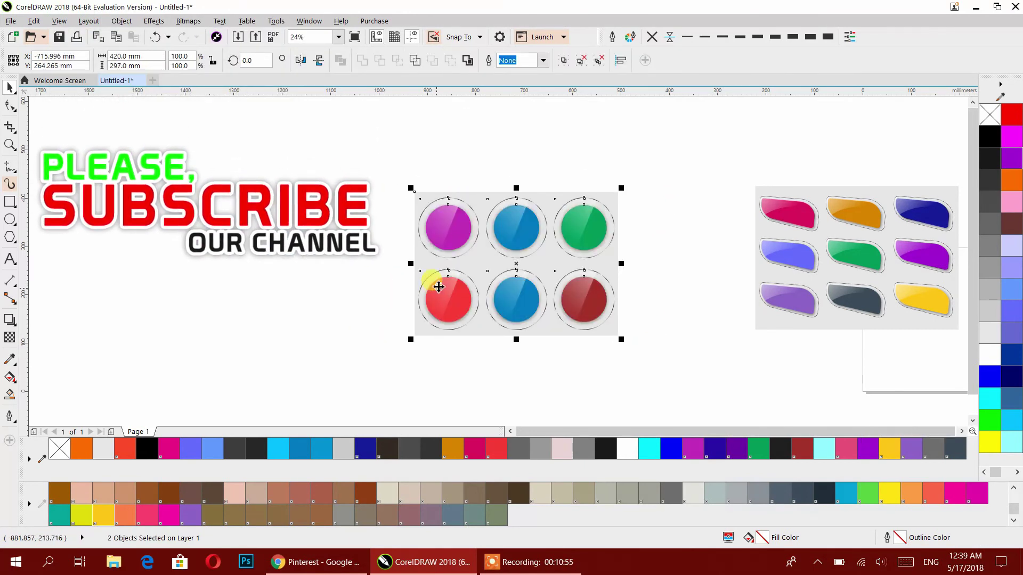
key("ctrl+g")
- Place the circular and slanted button sets side by side at the same height, with a narrow gap between them
left_click_drag(579, 255, 427, 288)
left_click_drag(577, 306, 520, 229)
left_click_drag(439, 261, 419, 186)
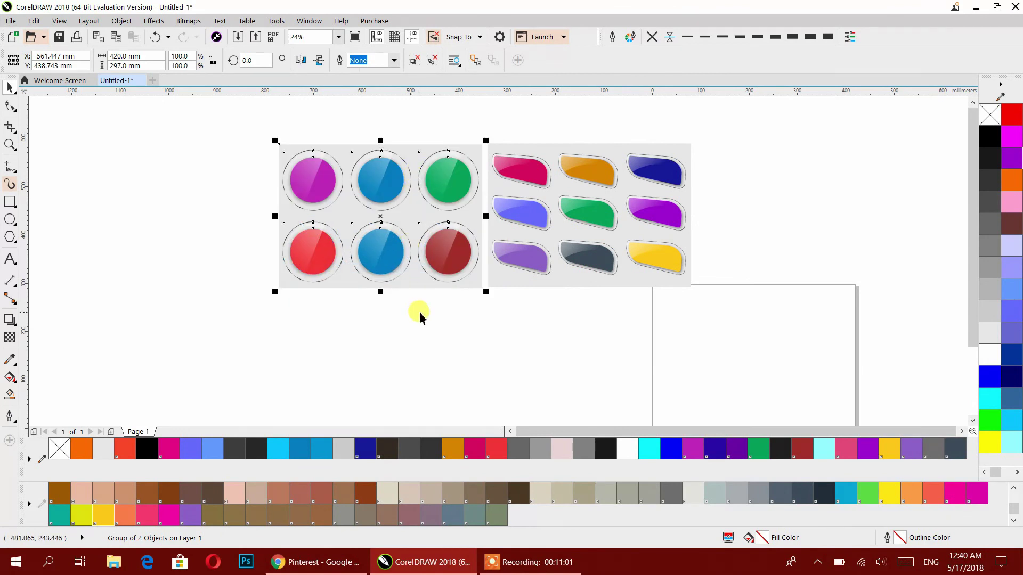
- Zoom the view to fit both button sets and clear the selection to examine the finished designs
left_click(417, 312)
left_click_drag(235, 132, 745, 332)
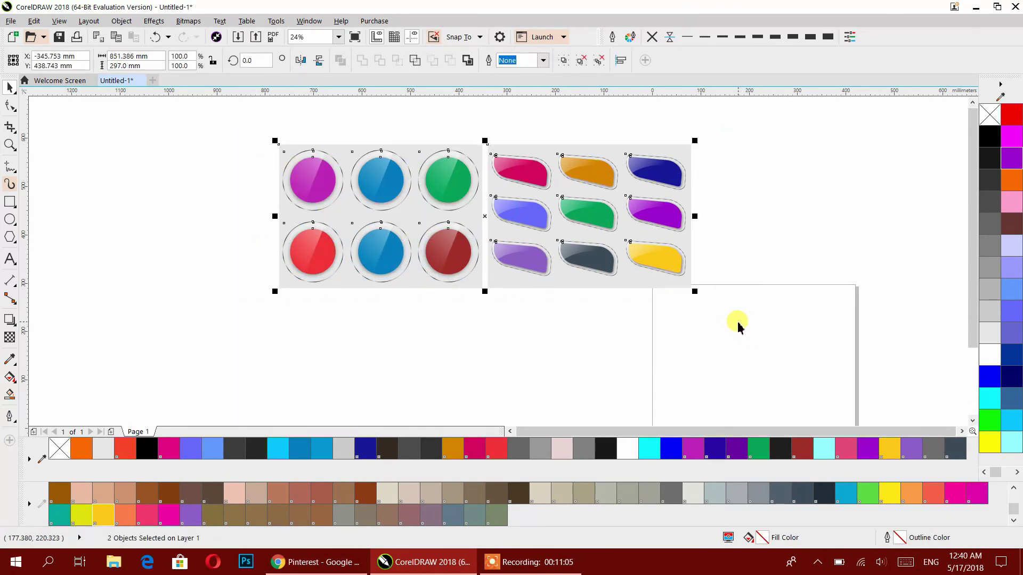
key("shift+F2")
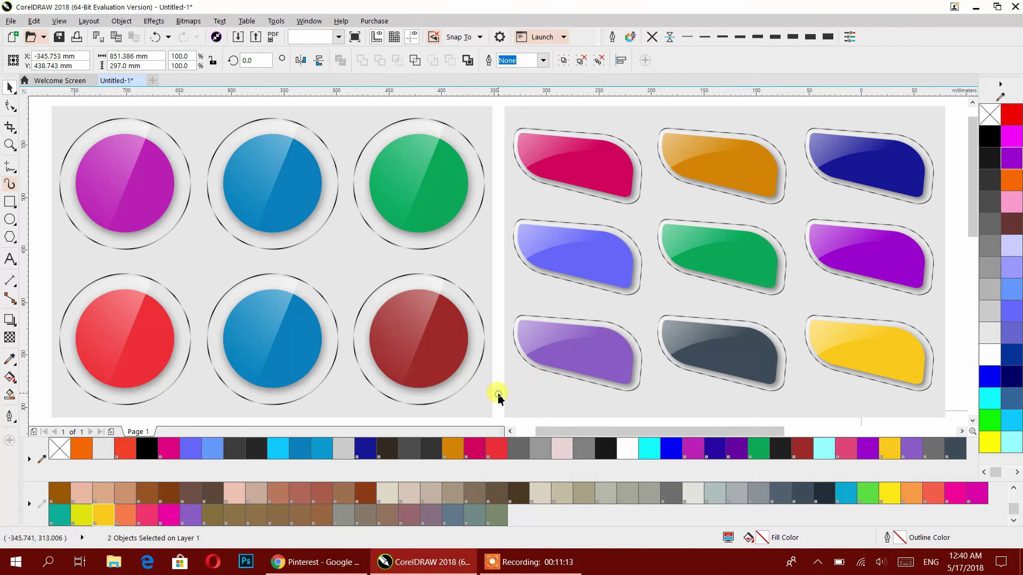
left_click(498, 397)
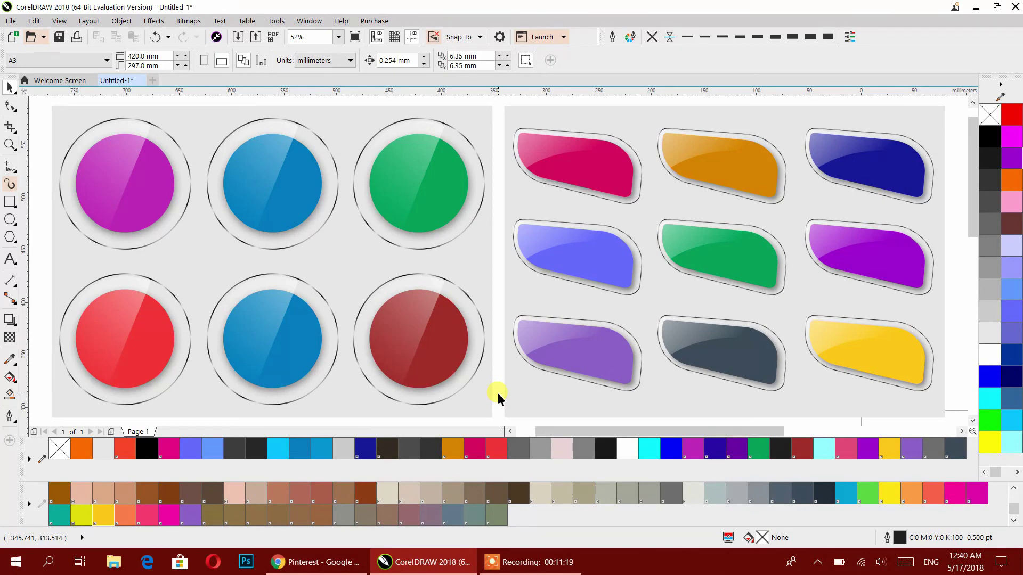
left_click(530, 562)
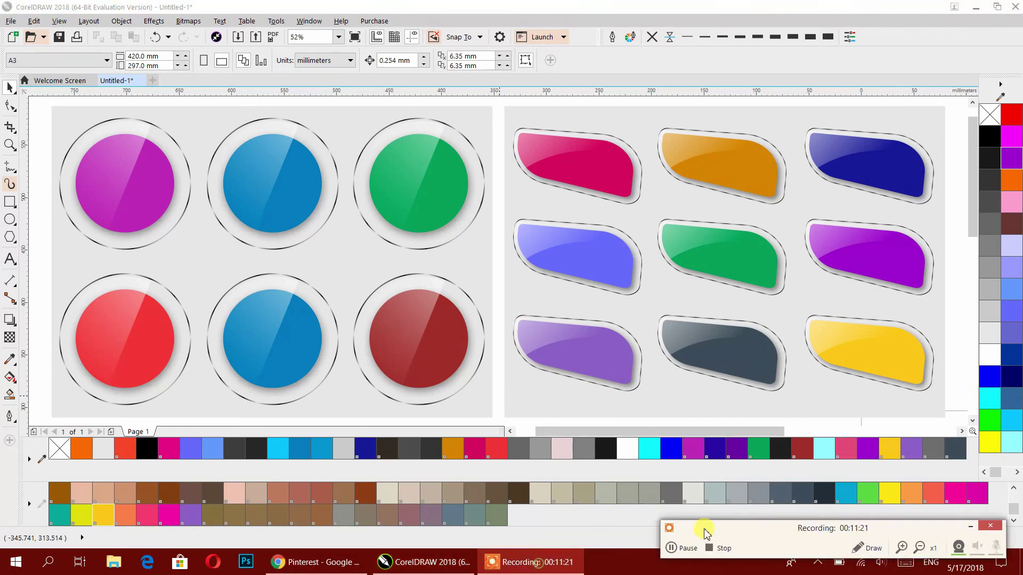